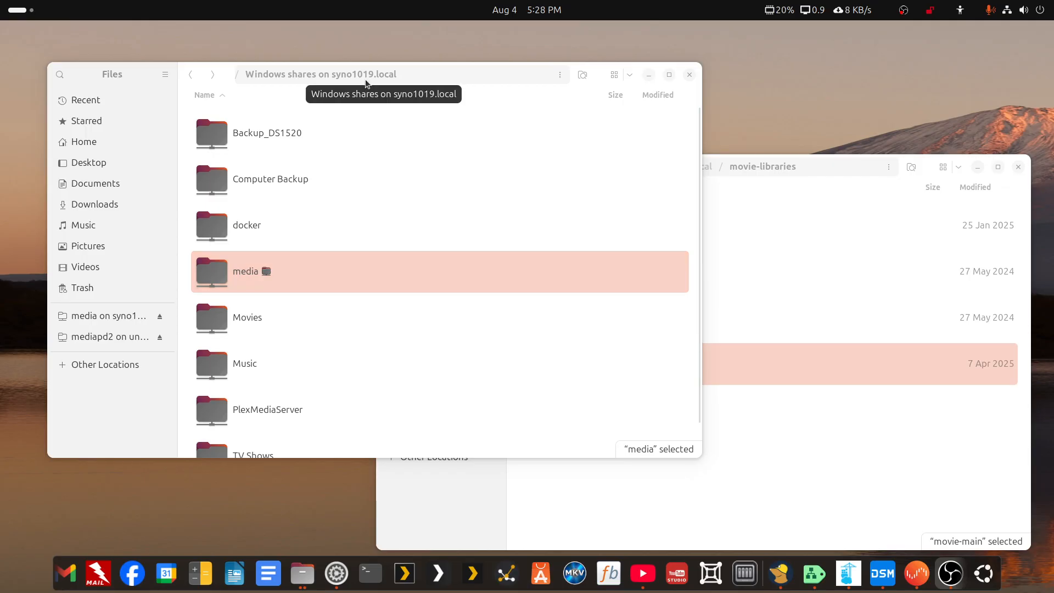
# Open the media share on syno1019.local, review it alongside the mediapd2 movie-libraries folder, and minimize both file windows
pyautogui.doubleClick(246, 272)
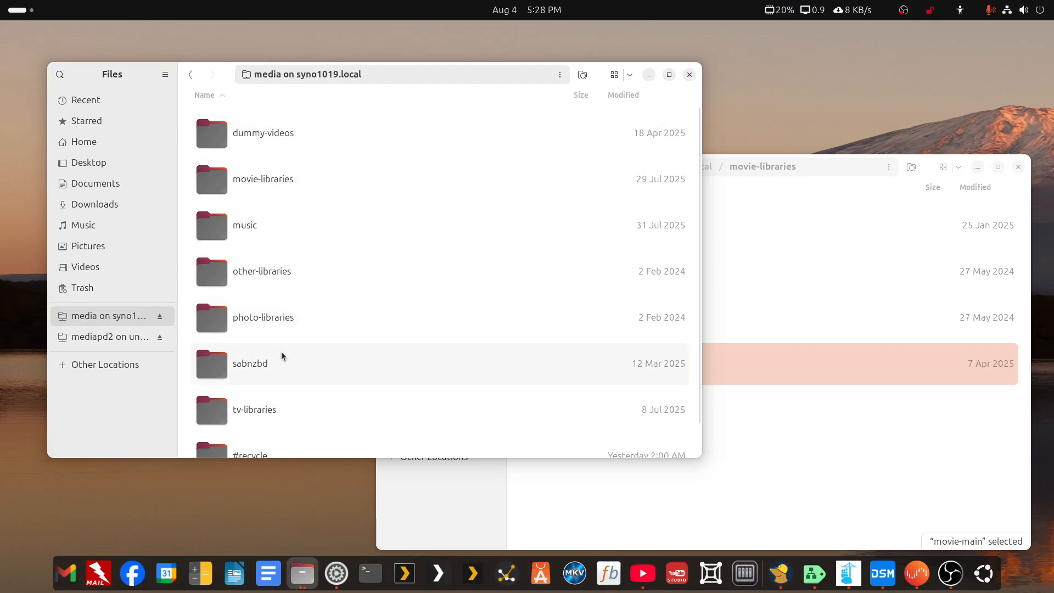
pyautogui.click(919, 159)
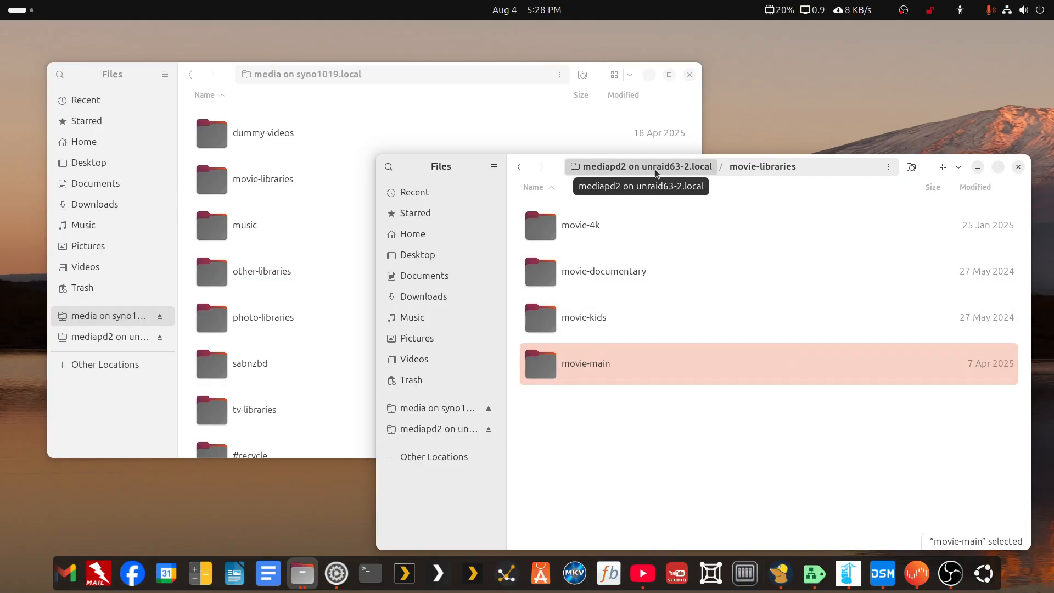
pyautogui.moveTo(930, 166); pyautogui.dragTo(889, 116)
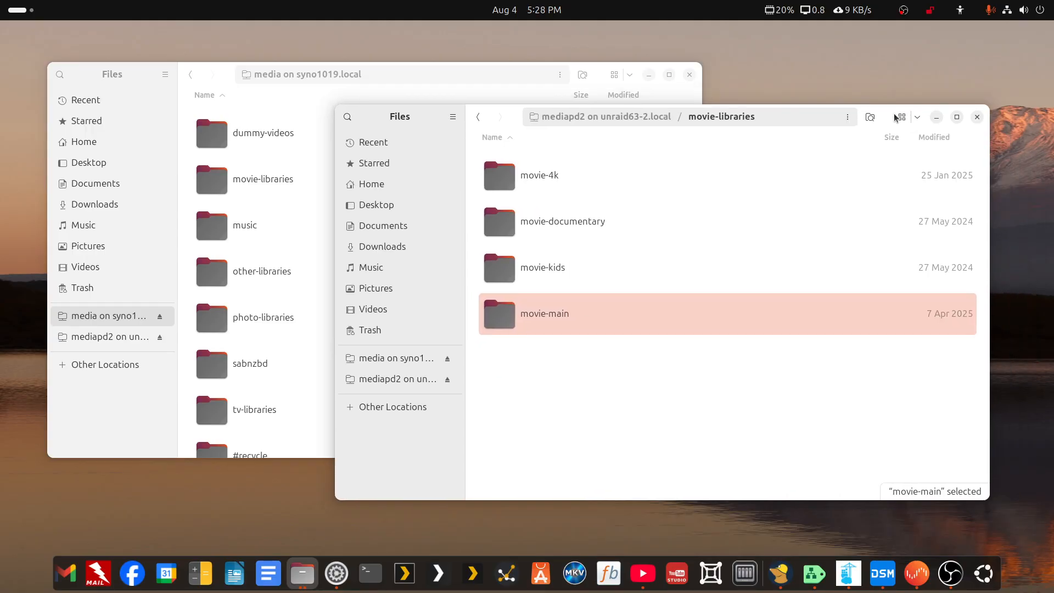
pyautogui.click(936, 116)
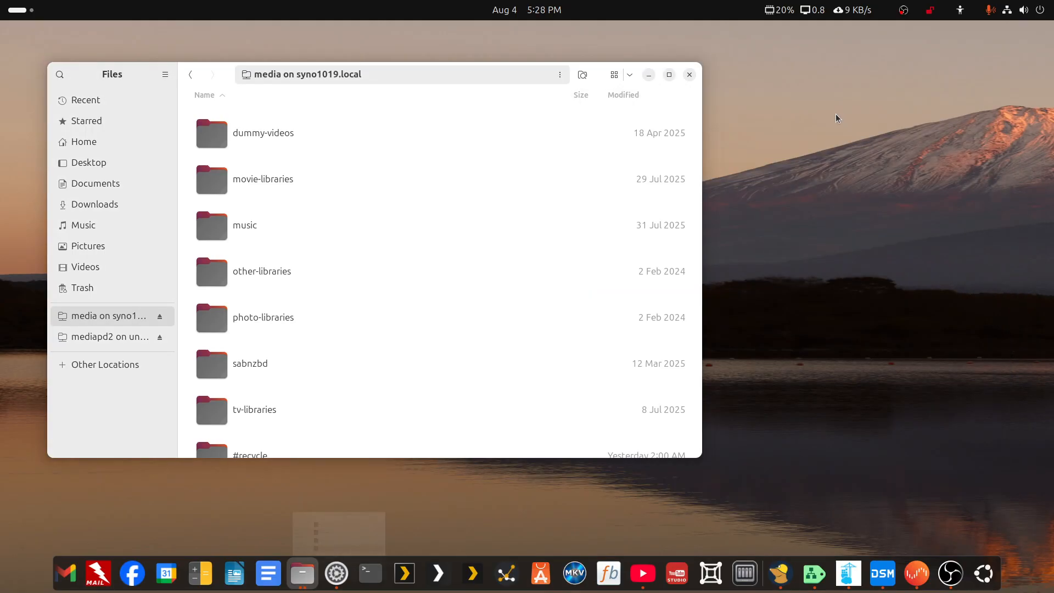
pyautogui.click(649, 75)
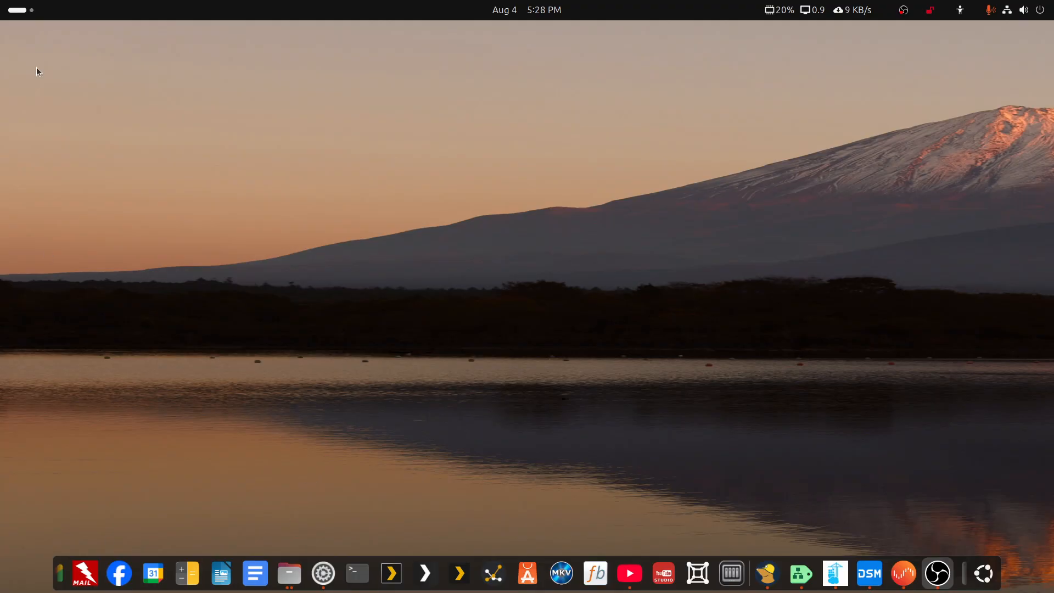
# Open the syno1019 Synology DiskStation app, view its shared folders in File Station, and close the window
pyautogui.click(18, 11)
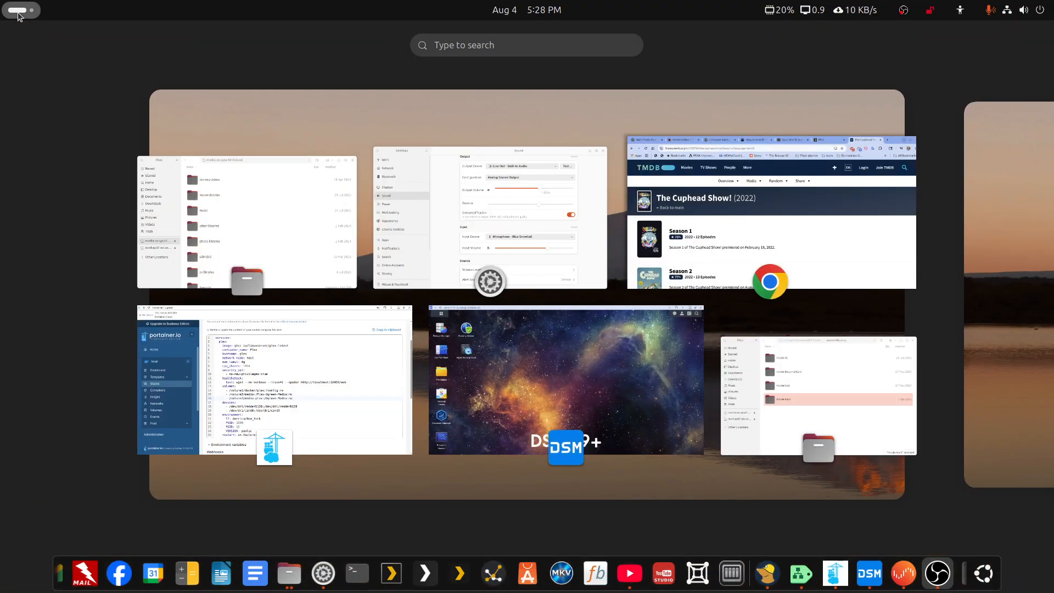
pyautogui.write('sy')
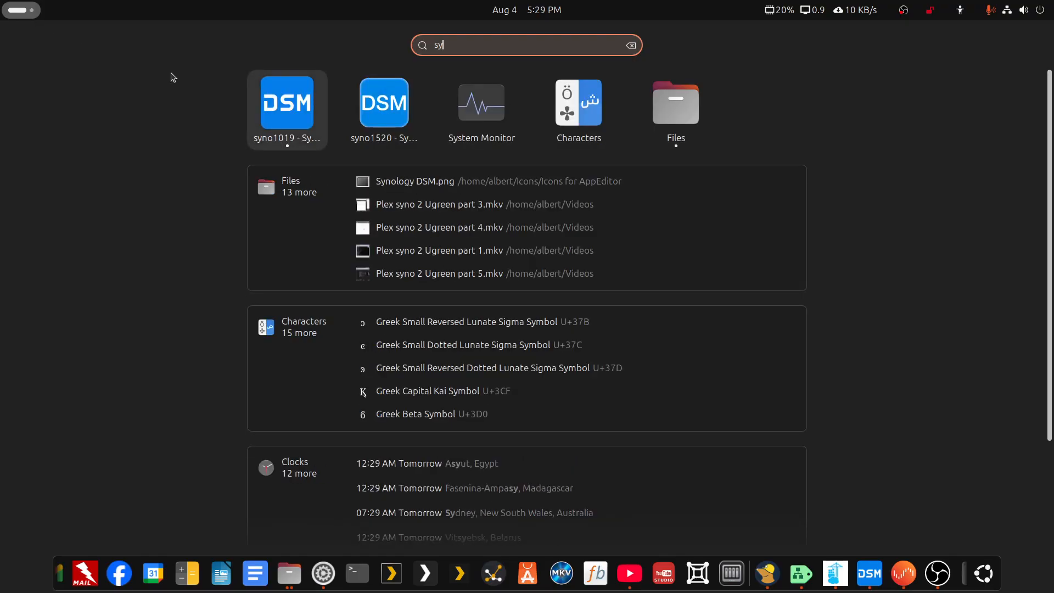
pyautogui.click(316, 117)
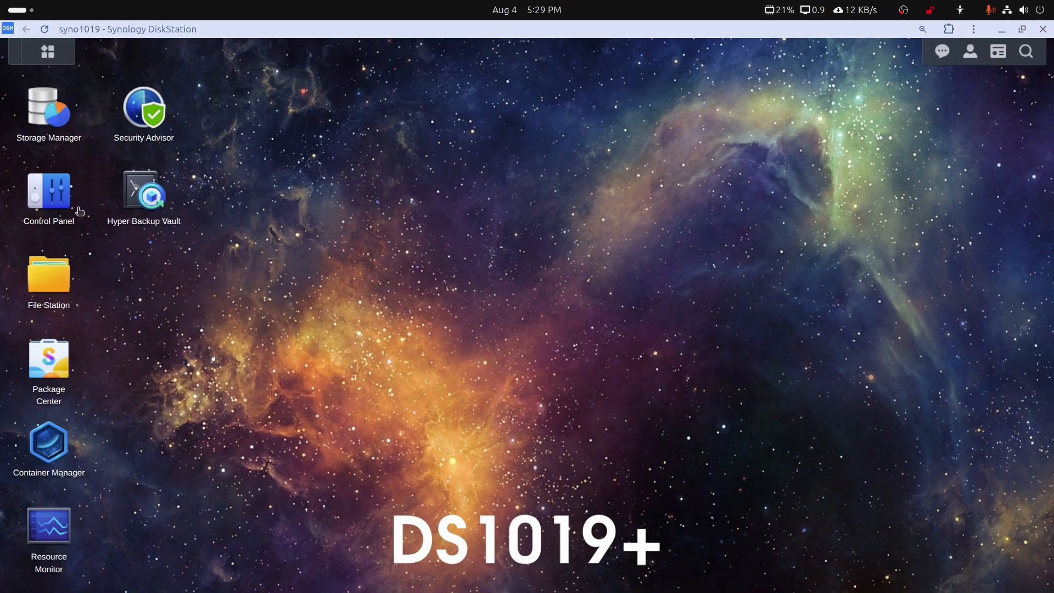
pyautogui.click(57, 289)
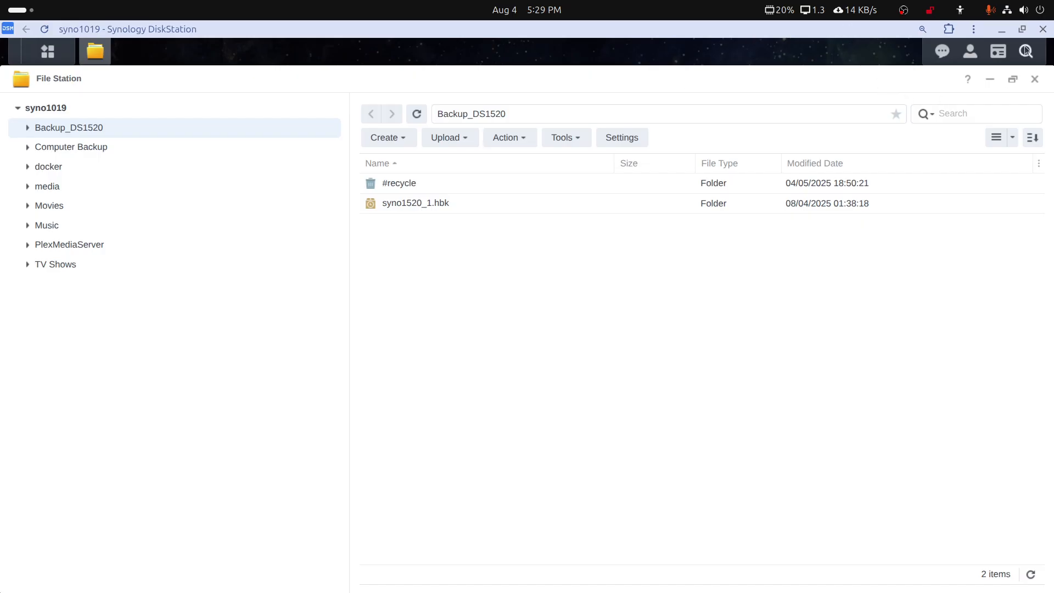
pyautogui.click(1042, 30)
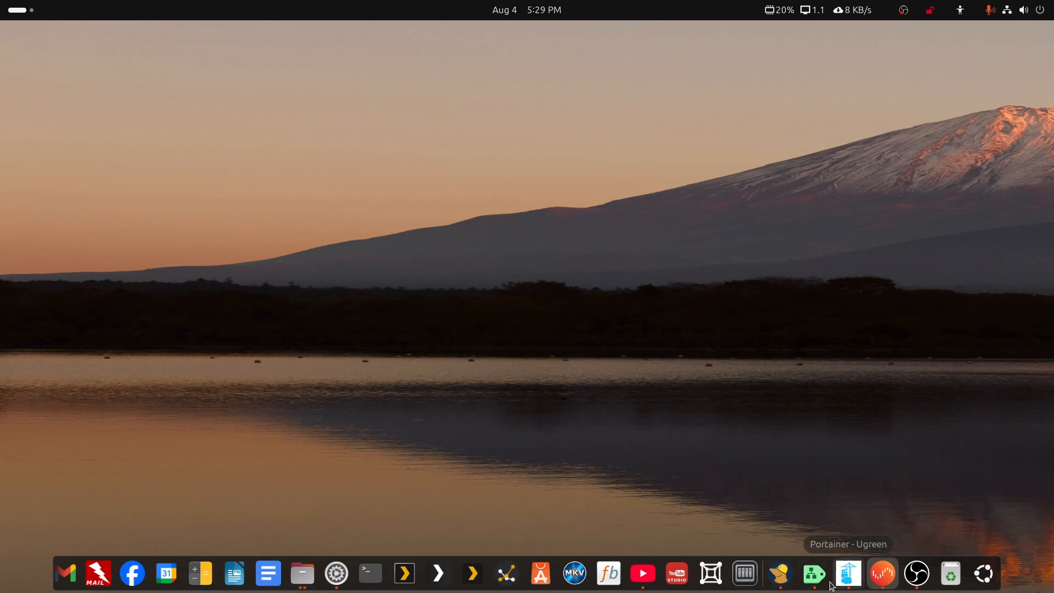
# Open Text Editor with a new blank document and close the Together (2025) .nfo document
pyautogui.click(21, 15)
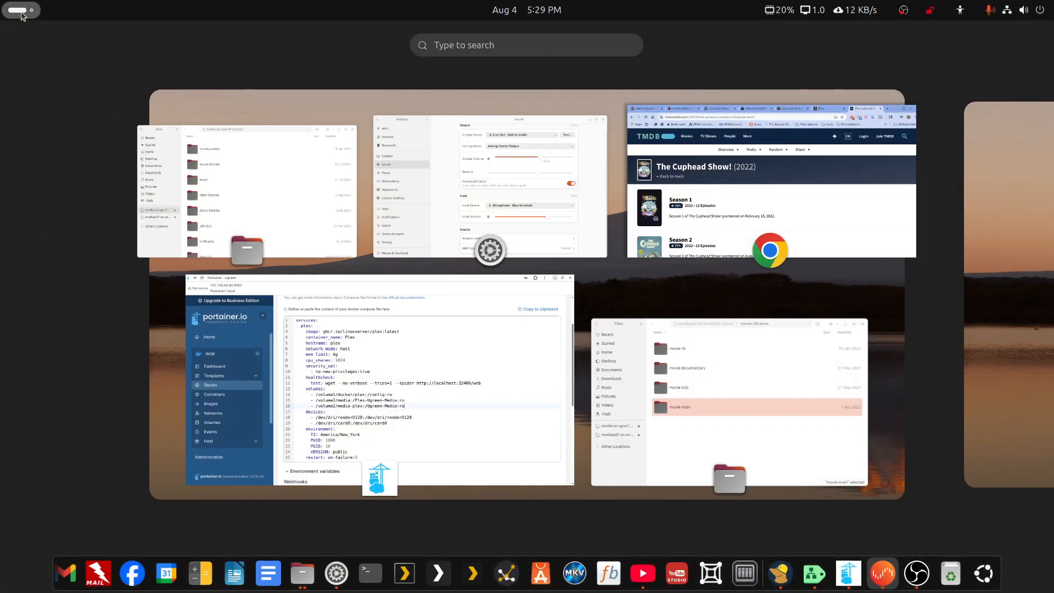
pyautogui.write('text')
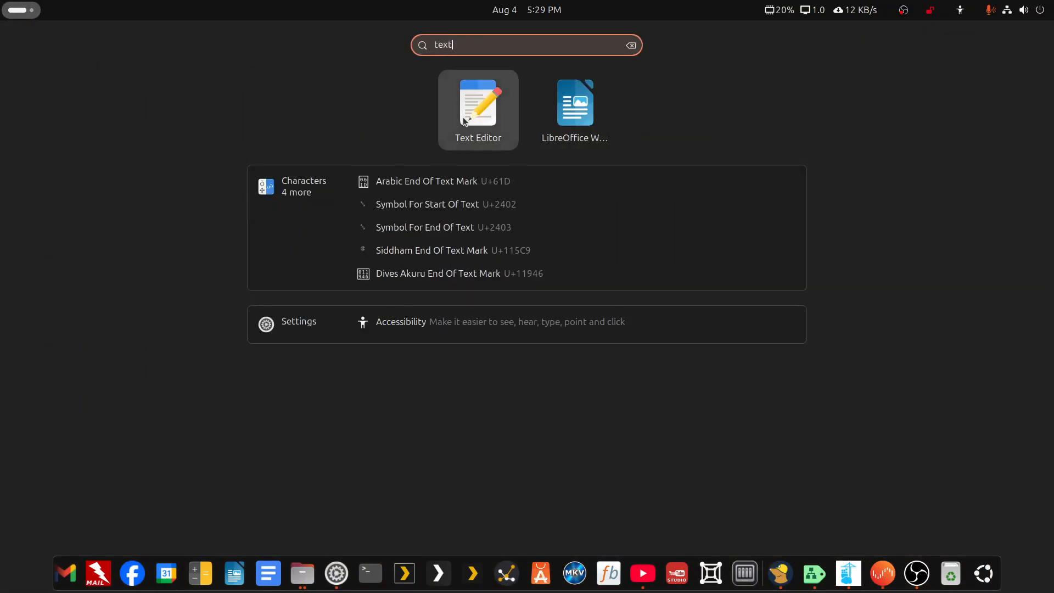
pyautogui.click(463, 117)
pyautogui.moveTo(420, 26); pyautogui.dragTo(445, 75)
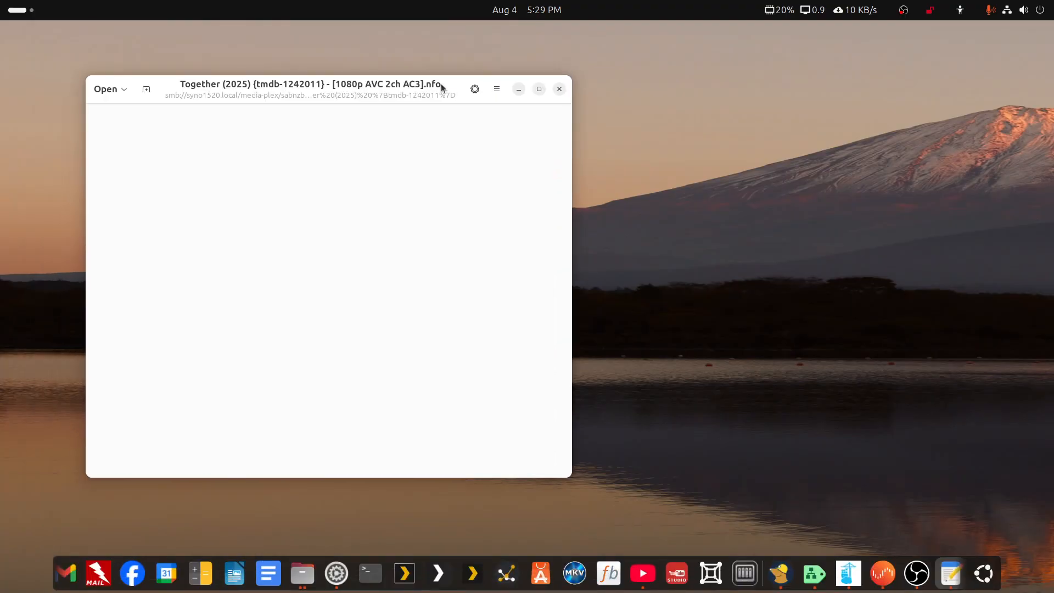
pyautogui.click(147, 91)
pyautogui.click(311, 113)
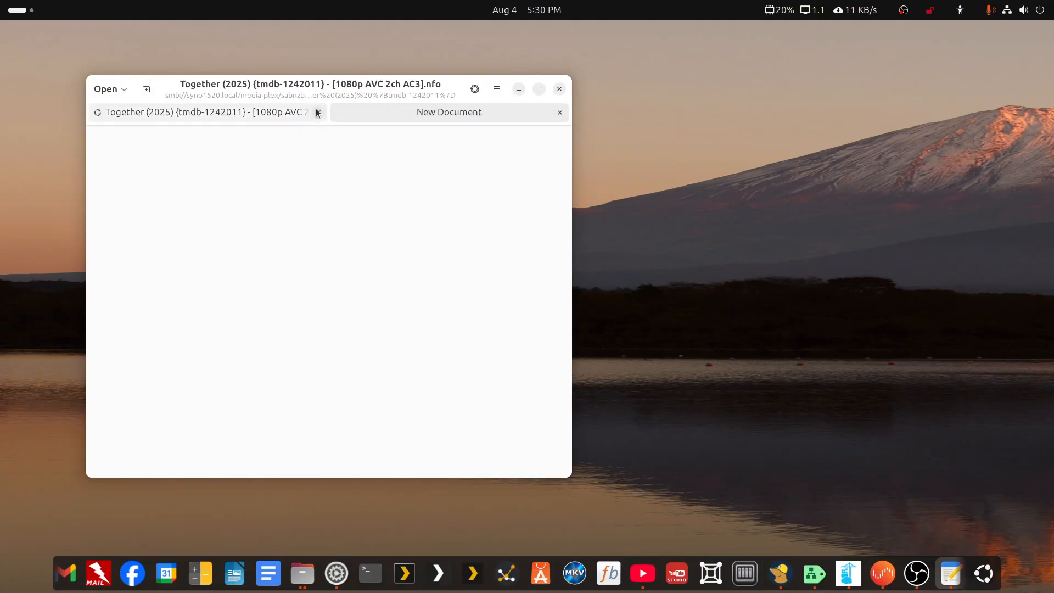
pyautogui.click(317, 112)
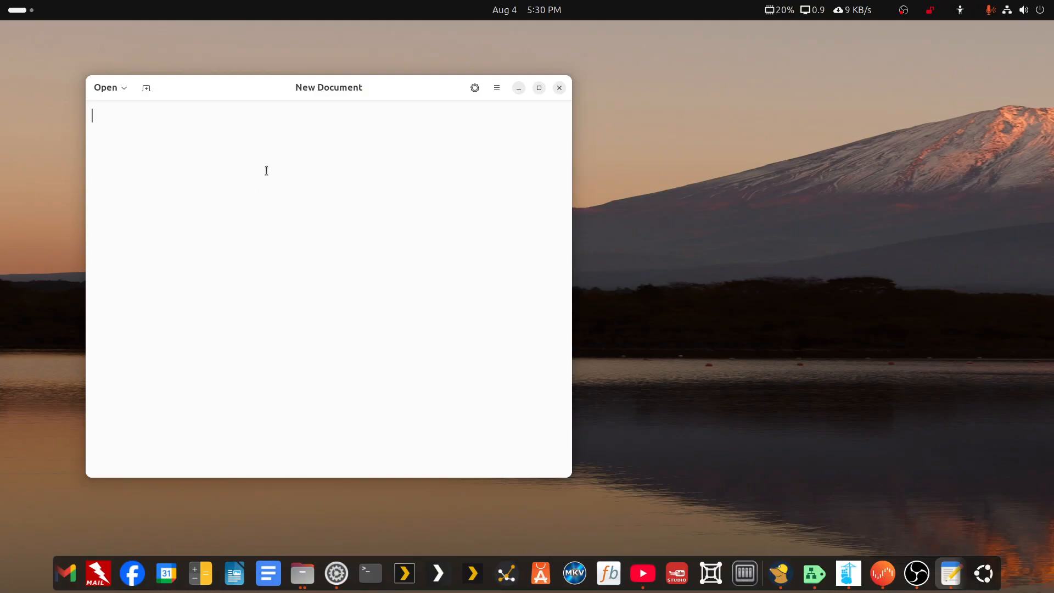
# Write the line "user = ugreen" in the blank document and start a new line
pyautogui.write('user')
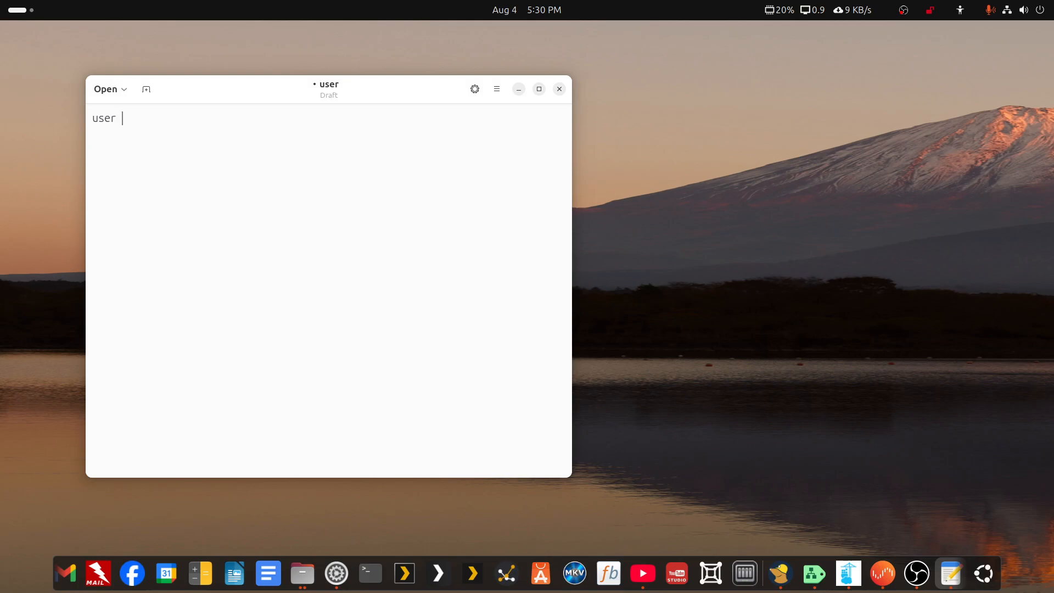
pyautogui.write(' = ugreen')
pyautogui.press('Return')
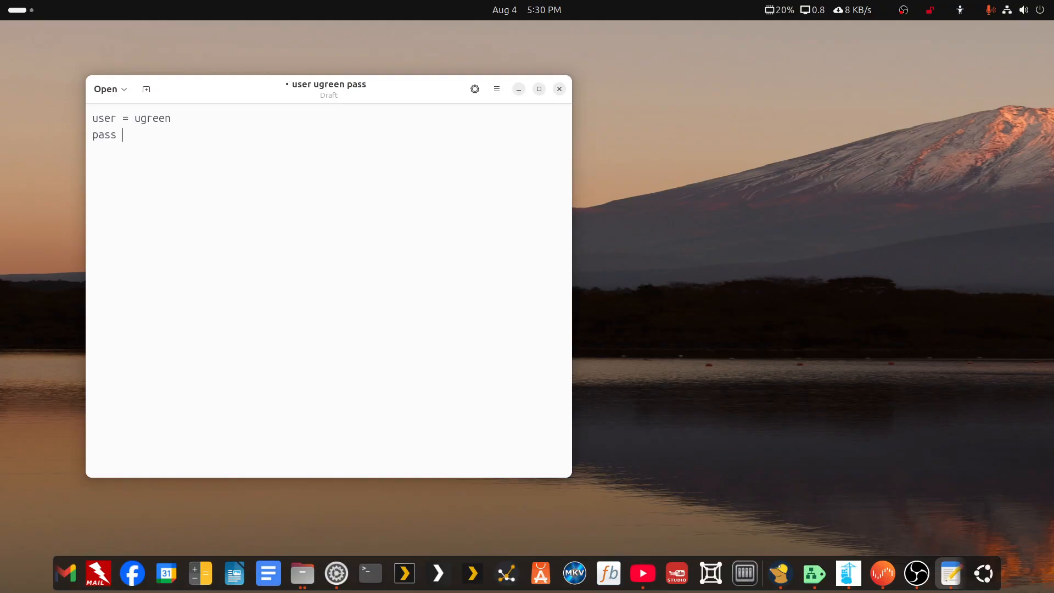
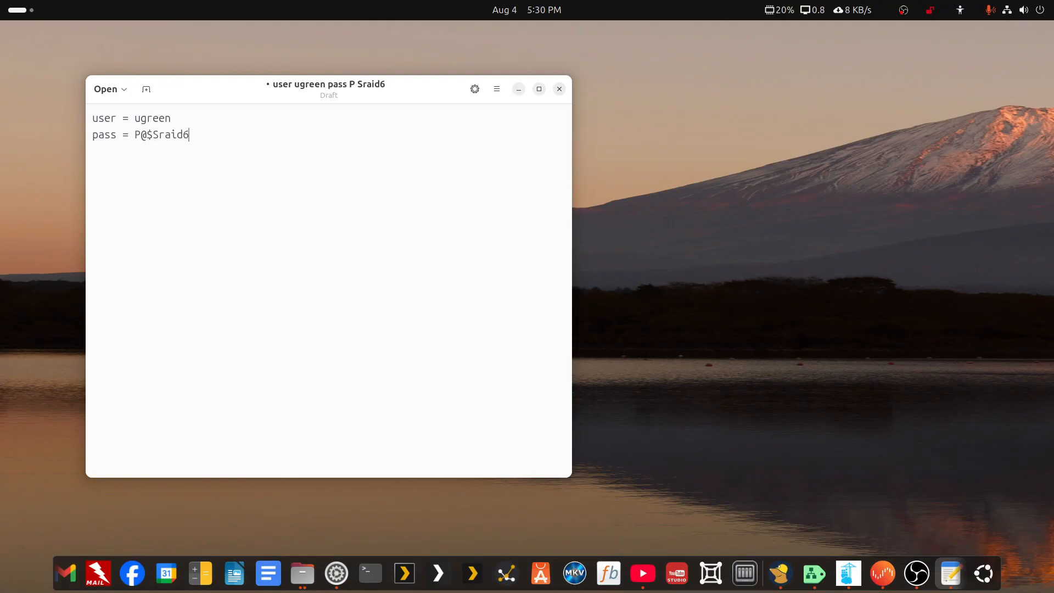
# Narrow the text editor window, move it aside on the desktop, and note 192.168.68.116 below the credentials after a blank line
pyautogui.moveTo(574, 140); pyautogui.dragTo(299, 159)
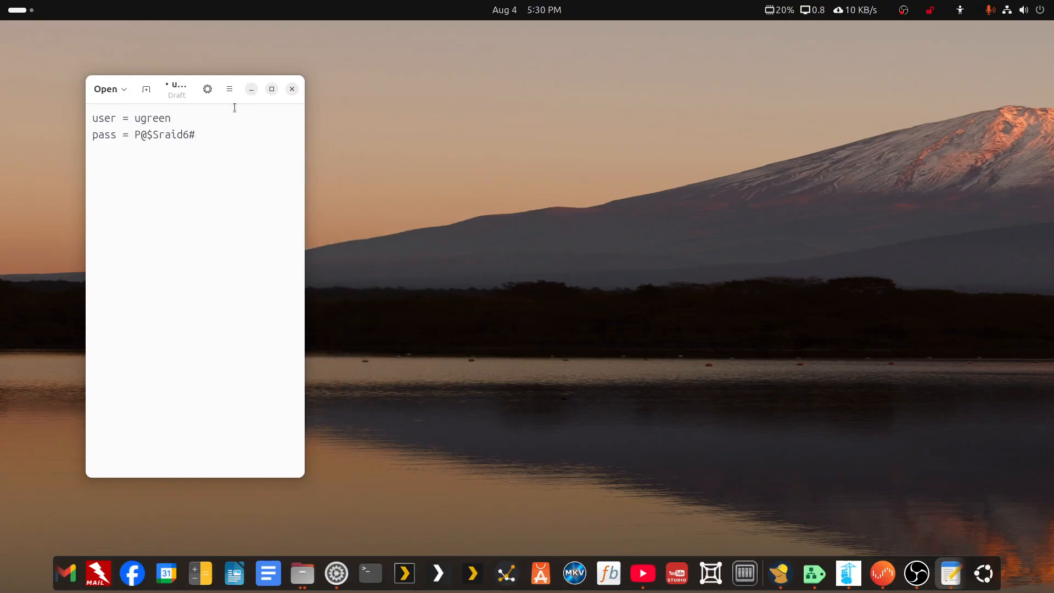
pyautogui.moveTo(224, 103); pyautogui.dragTo(966, 81)
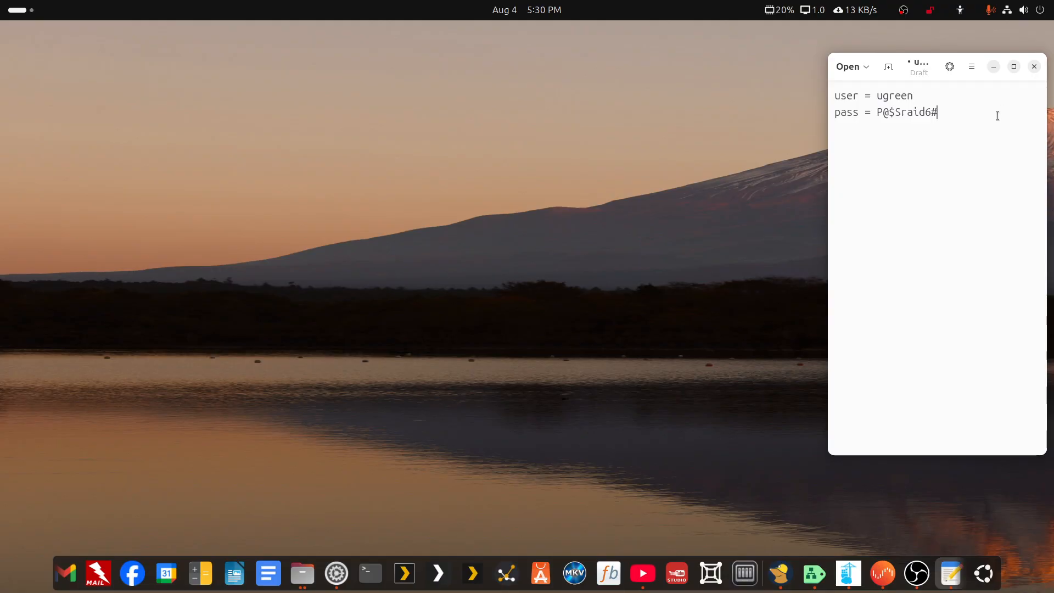
pyautogui.press('Return')
pyautogui.press('Return')
pyautogui.write('192.168.')
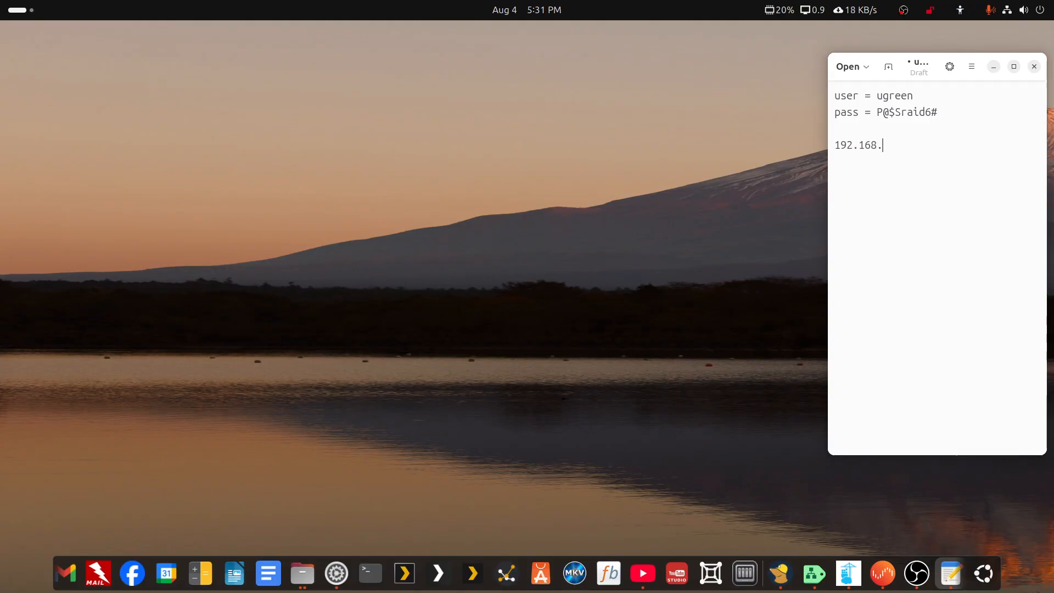
pyautogui.write('68.116')
pyautogui.click(13, 10)
pyautogui.write('sy')
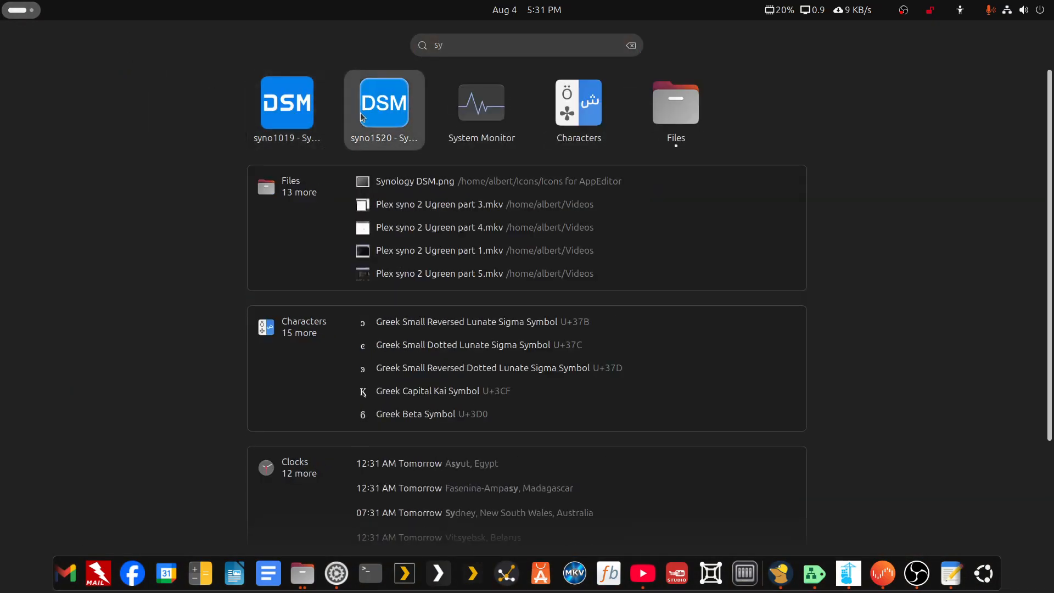
pyautogui.click(362, 116)
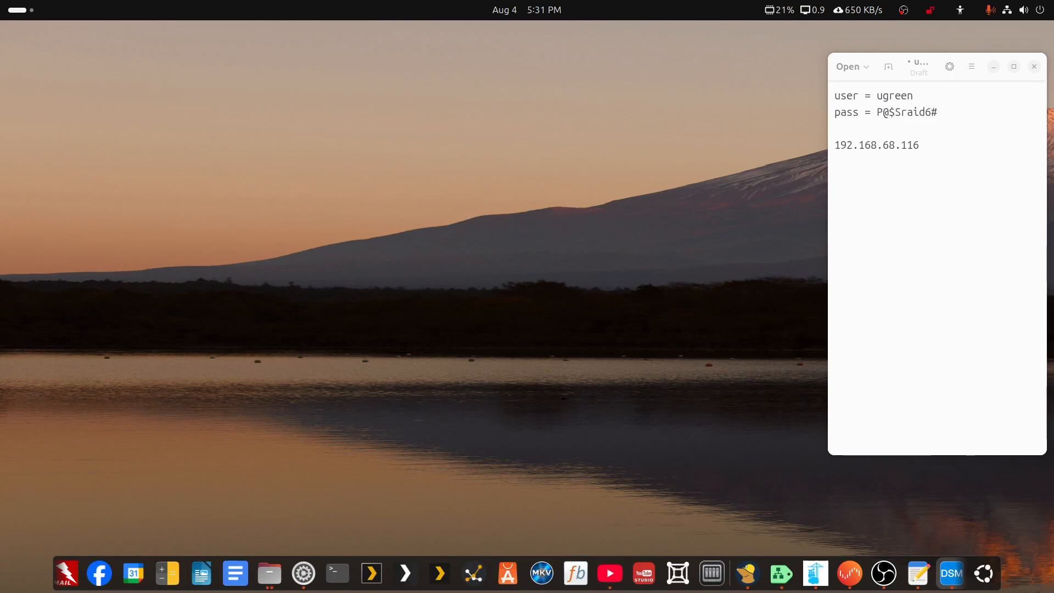
# Open the syno1019 Synology DiskStation app and maximize its window
pyautogui.click(25, 9)
pyautogui.write('sy')
pyautogui.click(290, 101)
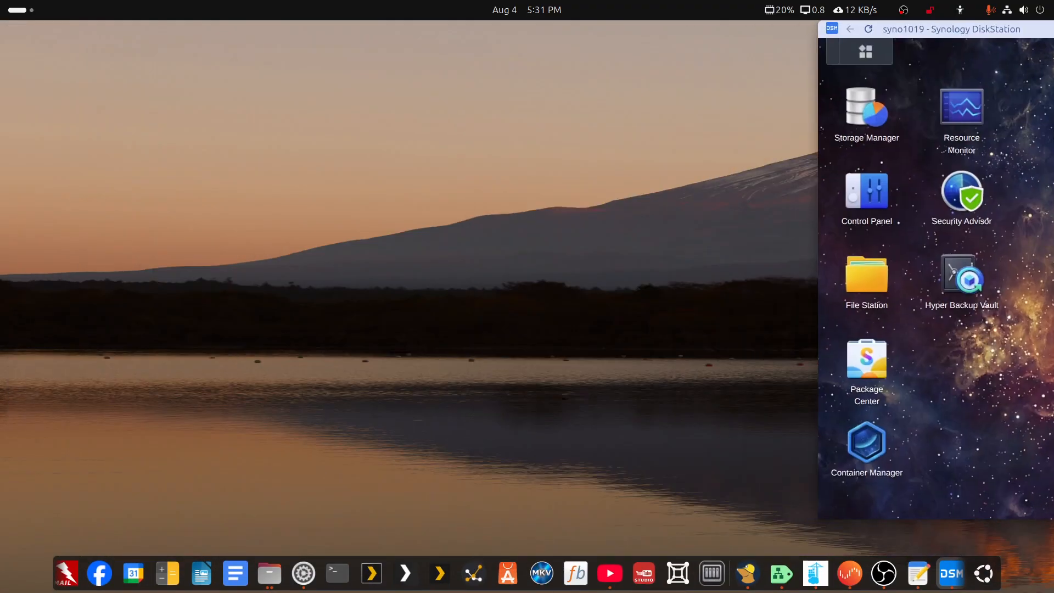
pyautogui.moveTo(1053, 29); pyautogui.dragTo(705, 48)
pyautogui.doubleClick(706, 48)
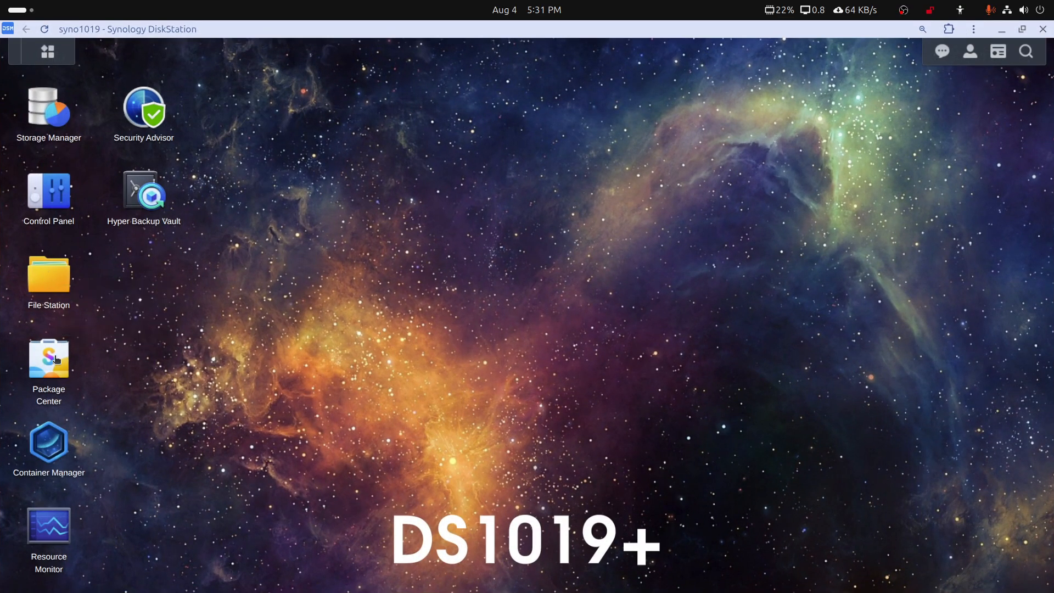
# Check the network interface's IP address in the Control Panel's network settings, then close Control Panel and minimize the DiskStation window
pyautogui.click(51, 212)
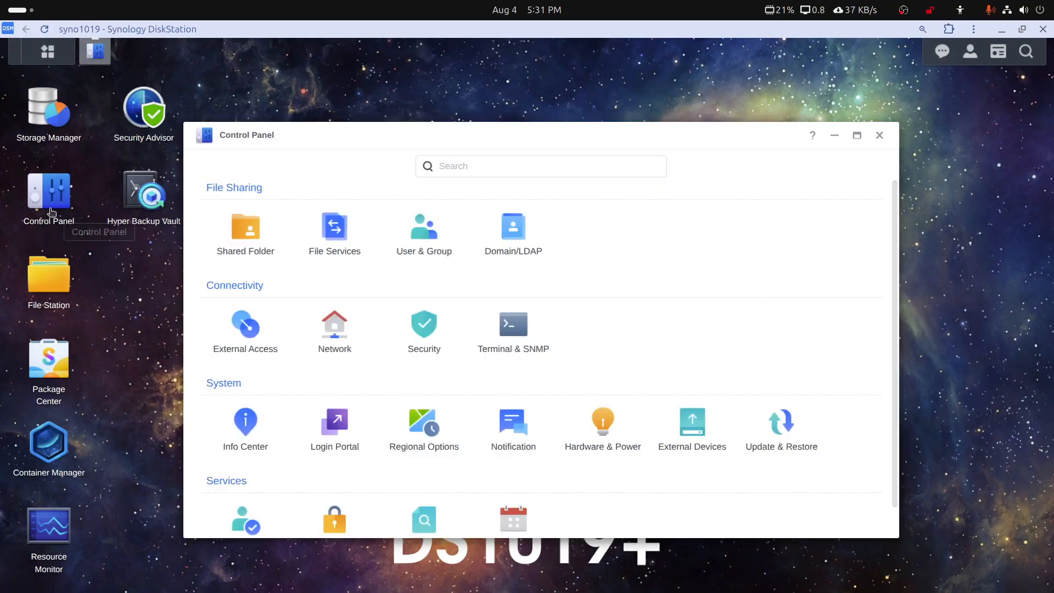
pyautogui.click(334, 339)
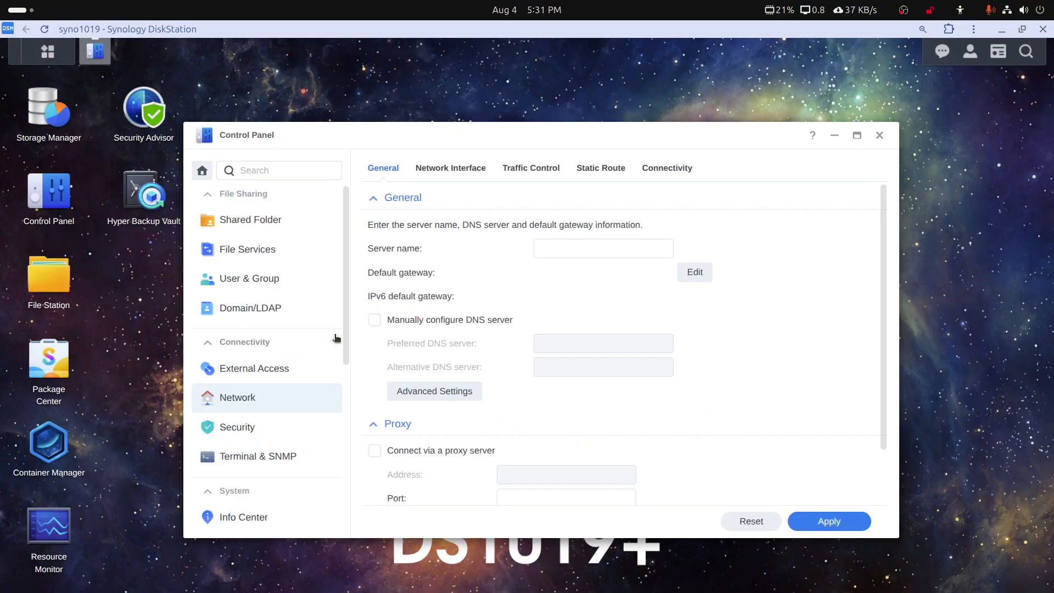
pyautogui.click(446, 166)
pyautogui.moveTo(632, 245); pyautogui.dragTo(566, 245)
pyautogui.click(879, 135)
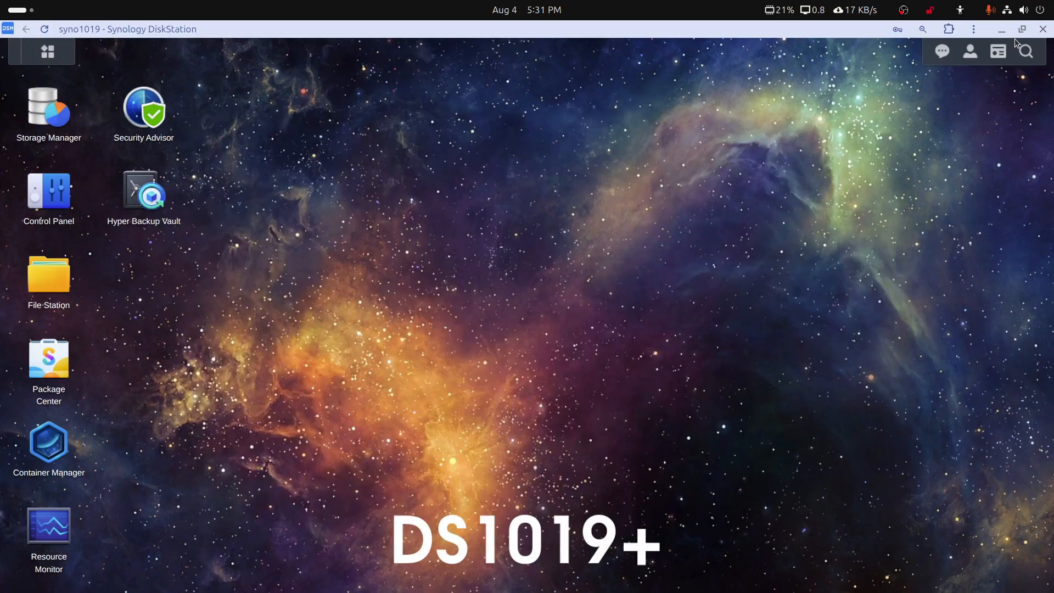
pyautogui.click(1001, 31)
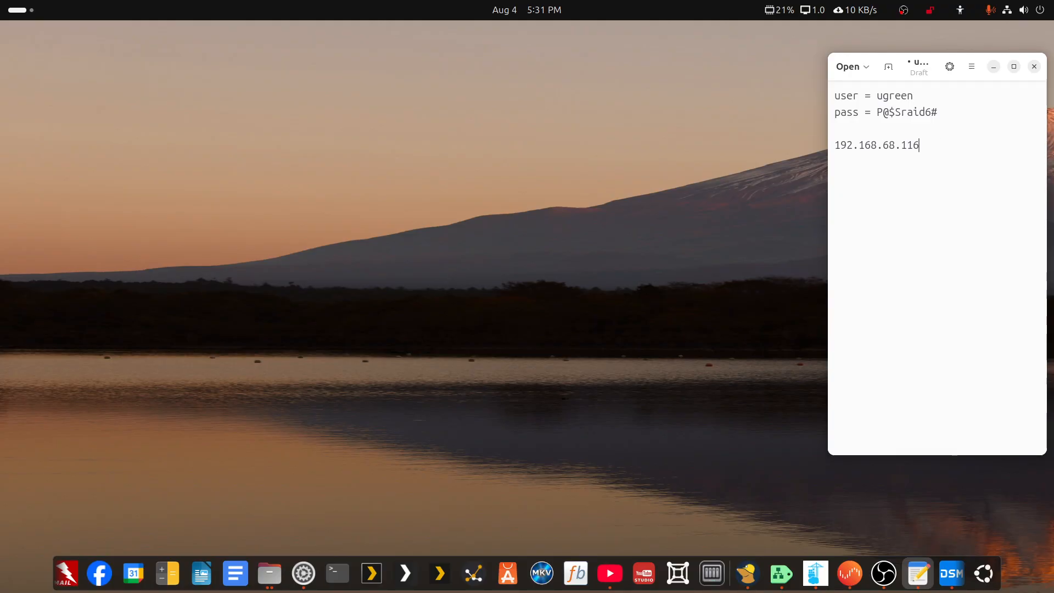
# Switch to the UNRAID63-2 web interface, resize its window to fit beside the text editor, and display the Main page
pyautogui.moveTo(1053, 245); pyautogui.dragTo(330, 32)
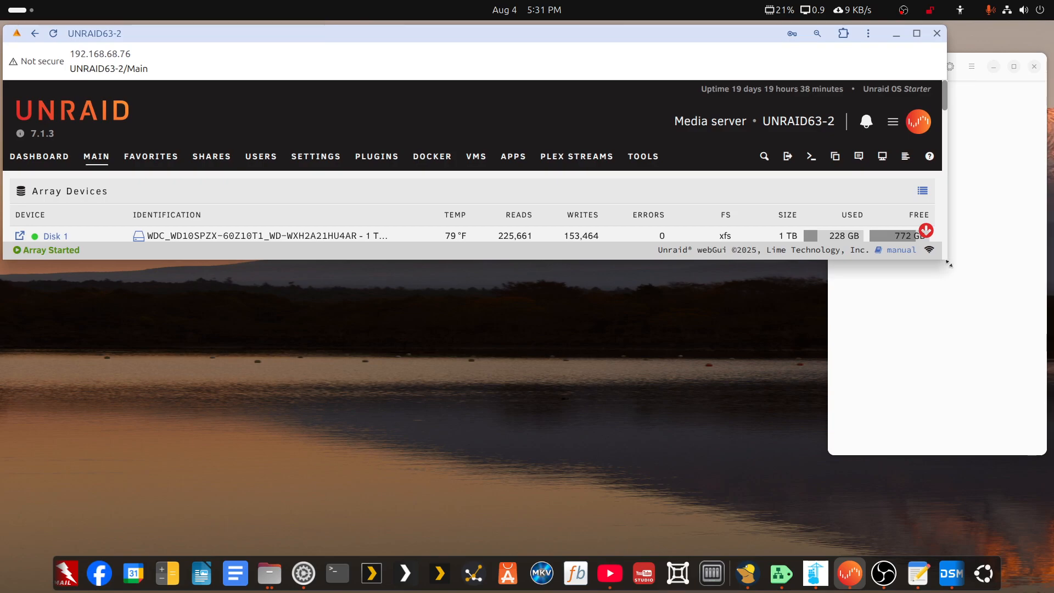
pyautogui.moveTo(948, 264); pyautogui.dragTo(821, 550)
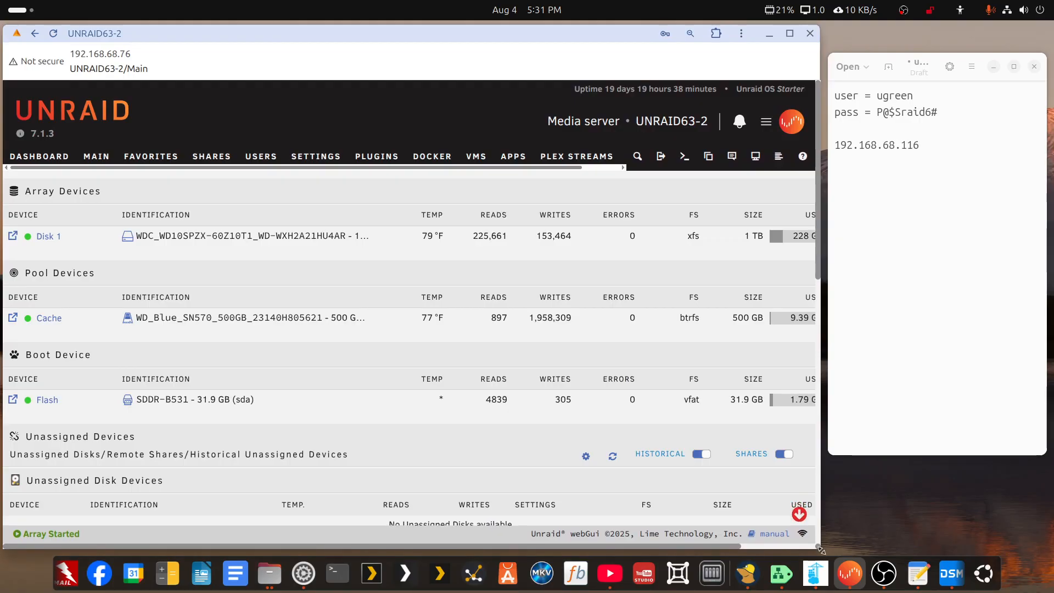
pyautogui.click(52, 158)
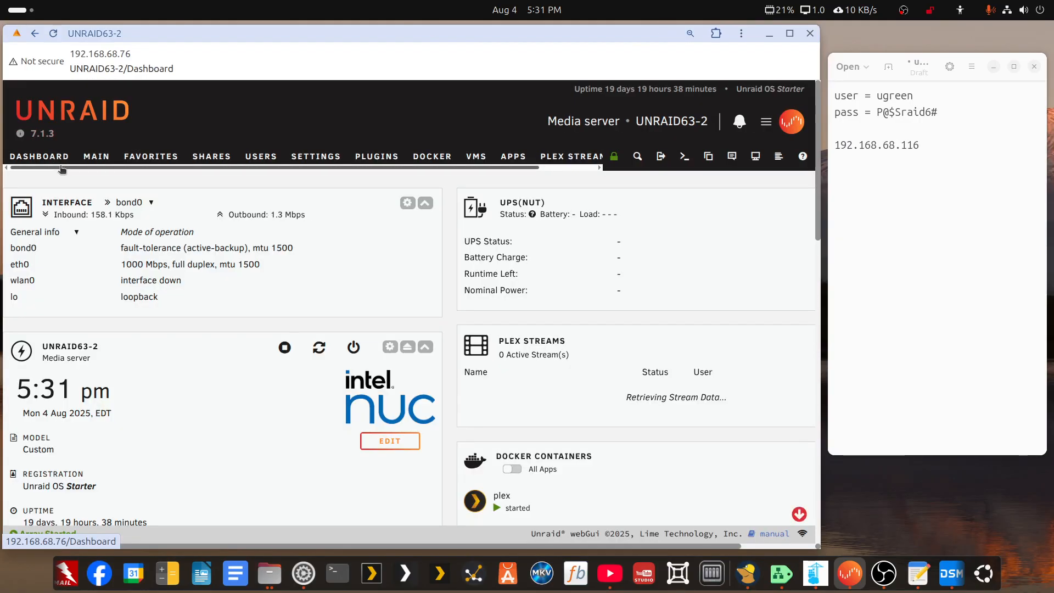
pyautogui.click(97, 158)
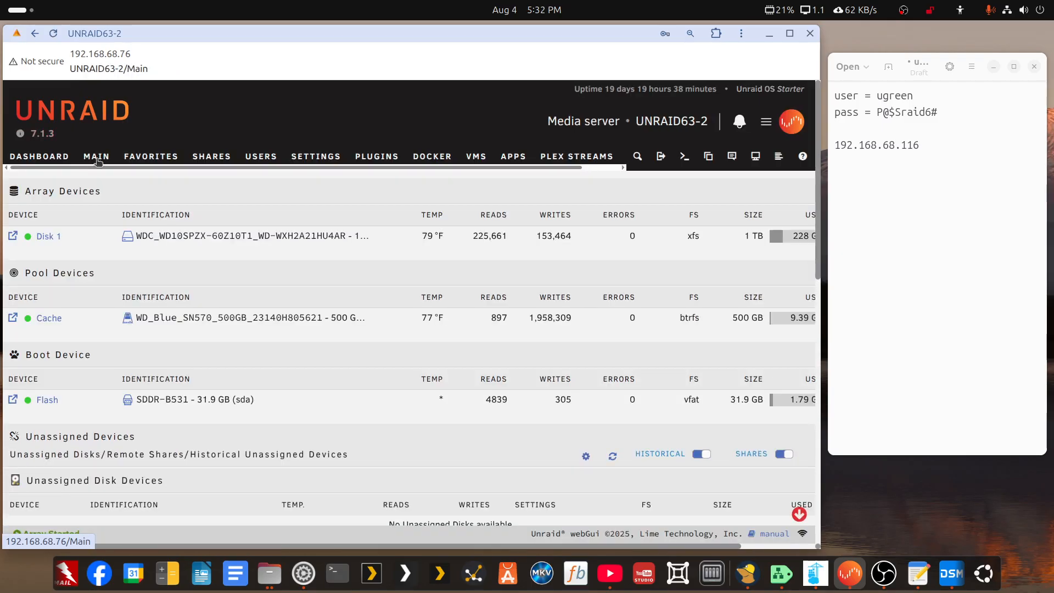
# Maximize the UNRAID63-2 window and search the Apps catalogue for unassigned devices
pyautogui.doubleClick(400, 31)
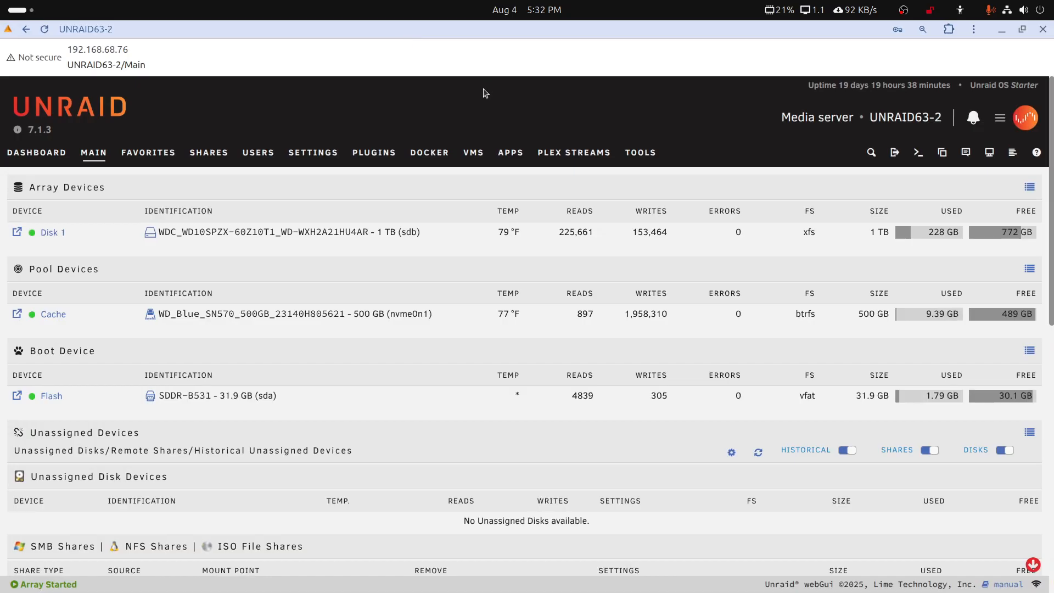
pyautogui.click(509, 154)
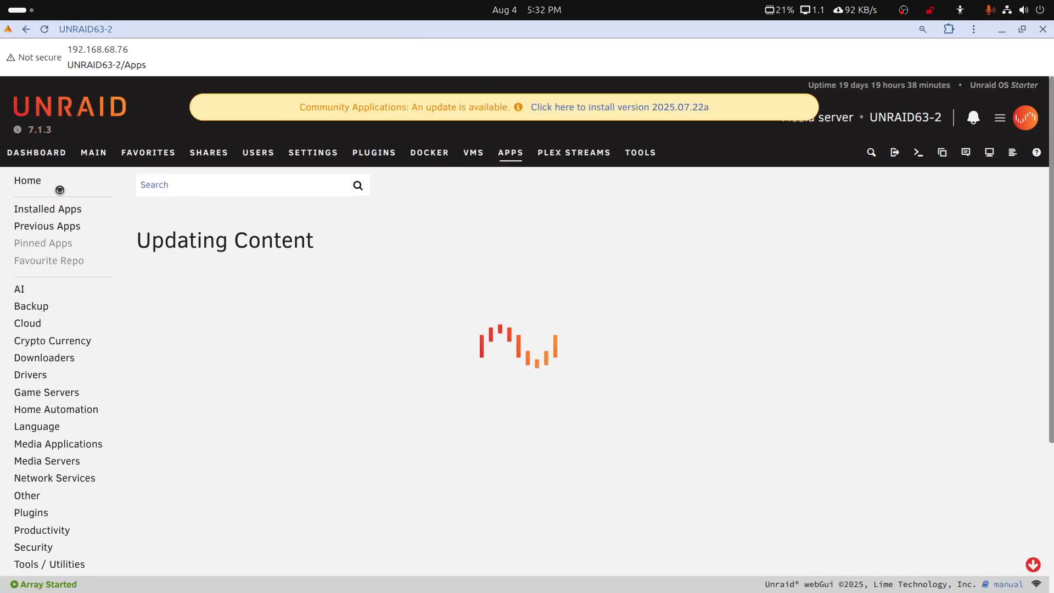
pyautogui.click(202, 182)
pyautogui.write('unassigned')
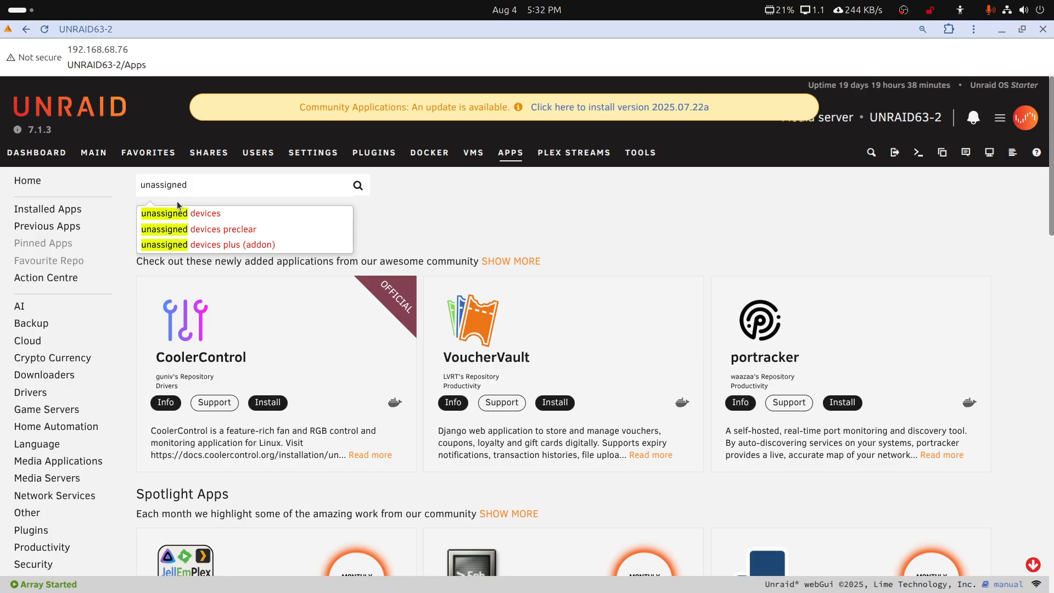
pyautogui.click(191, 214)
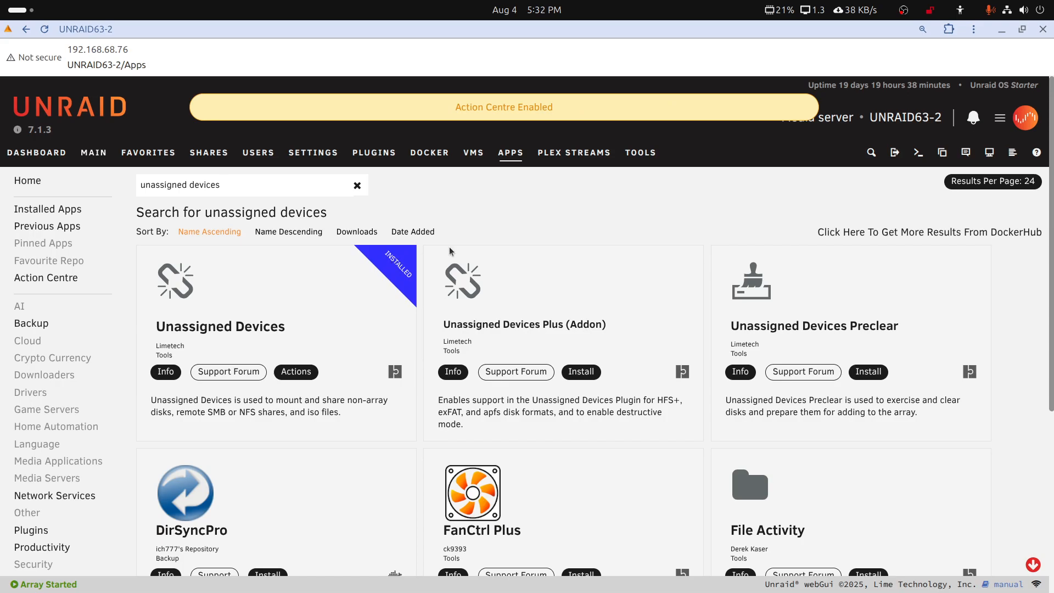
# Browse Disk 1's mediapd2 share and its photo-libraries folder, and return to the Main page
pyautogui.click(93, 153)
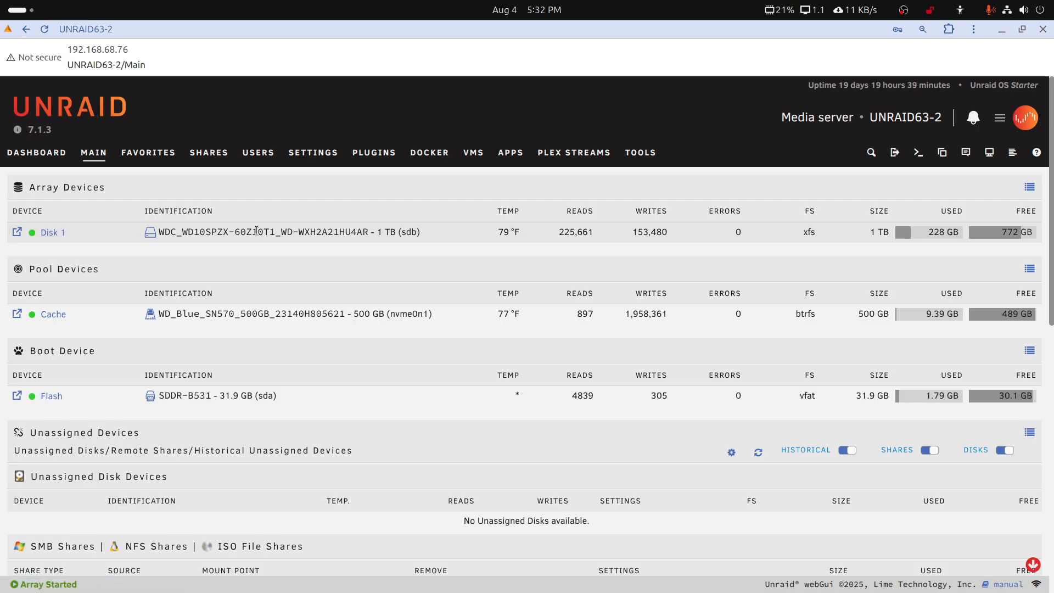
pyautogui.click(17, 233)
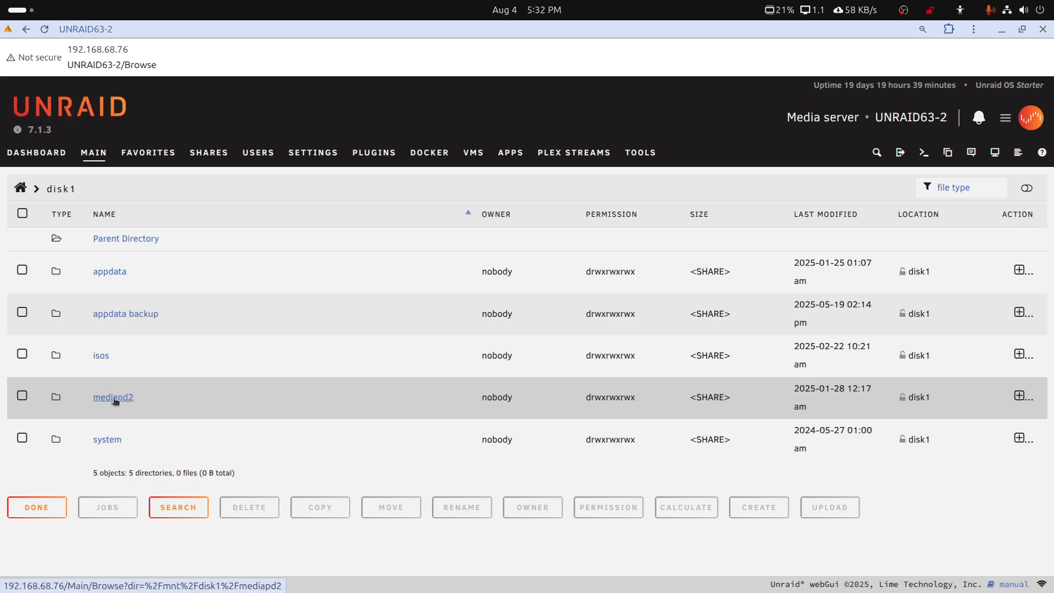
pyautogui.click(113, 397)
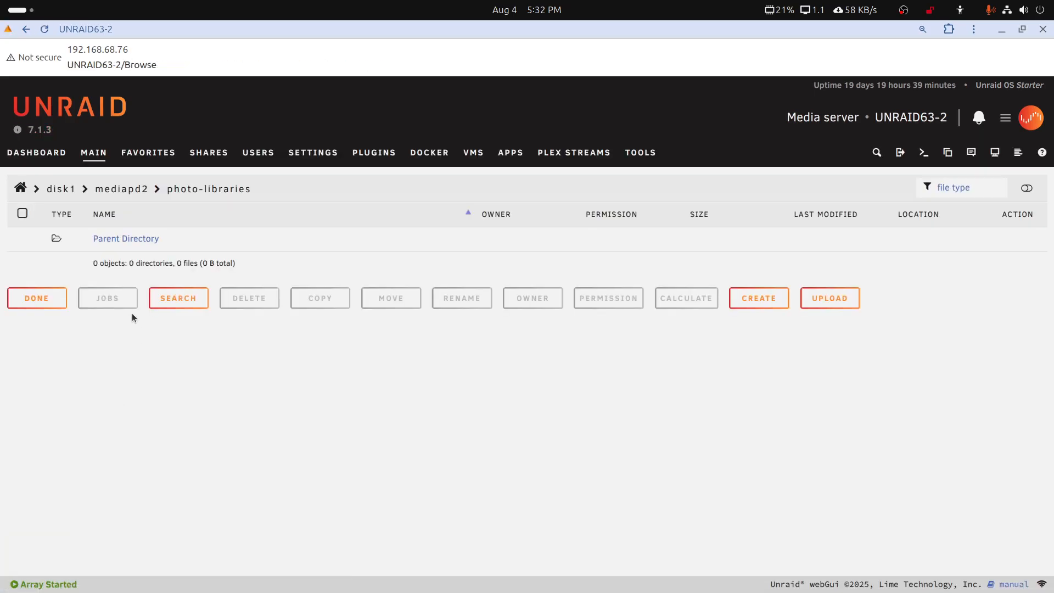
pyautogui.click(122, 189)
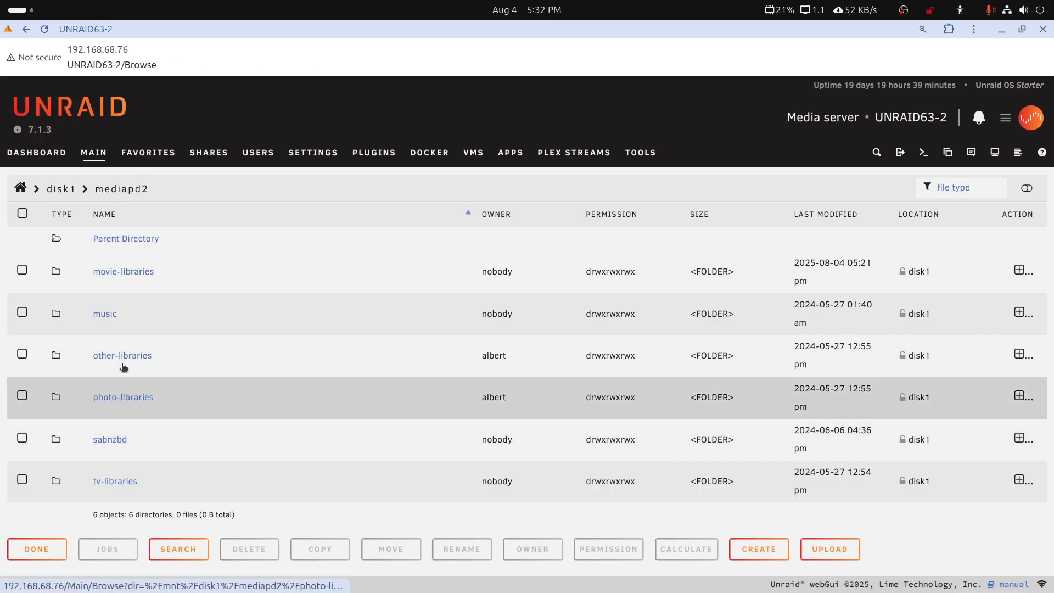
pyautogui.click(94, 154)
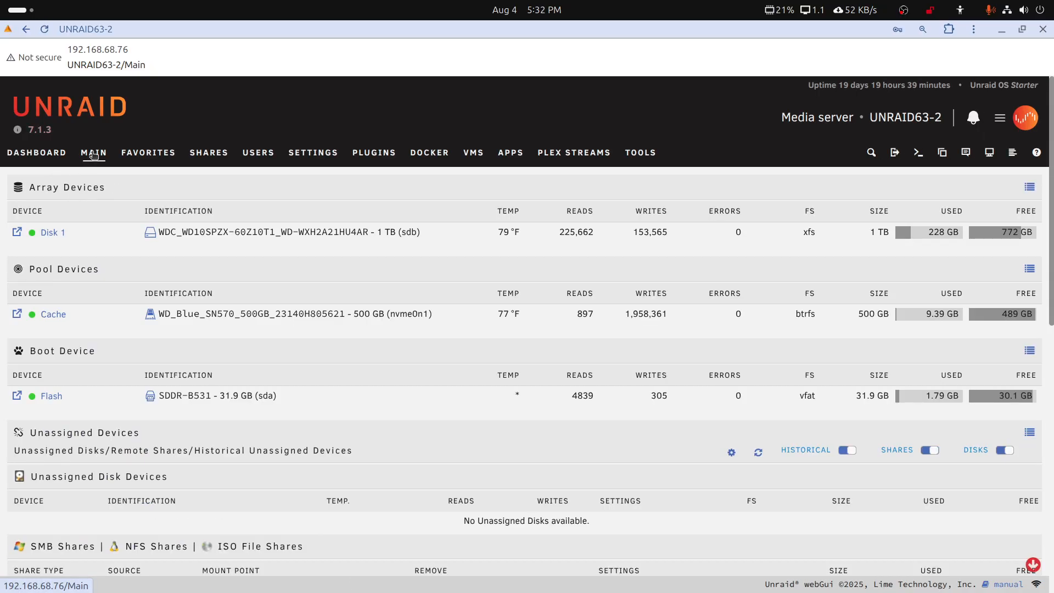
# Add a user share named media with the High-water allocation method
pyautogui.click(213, 155)
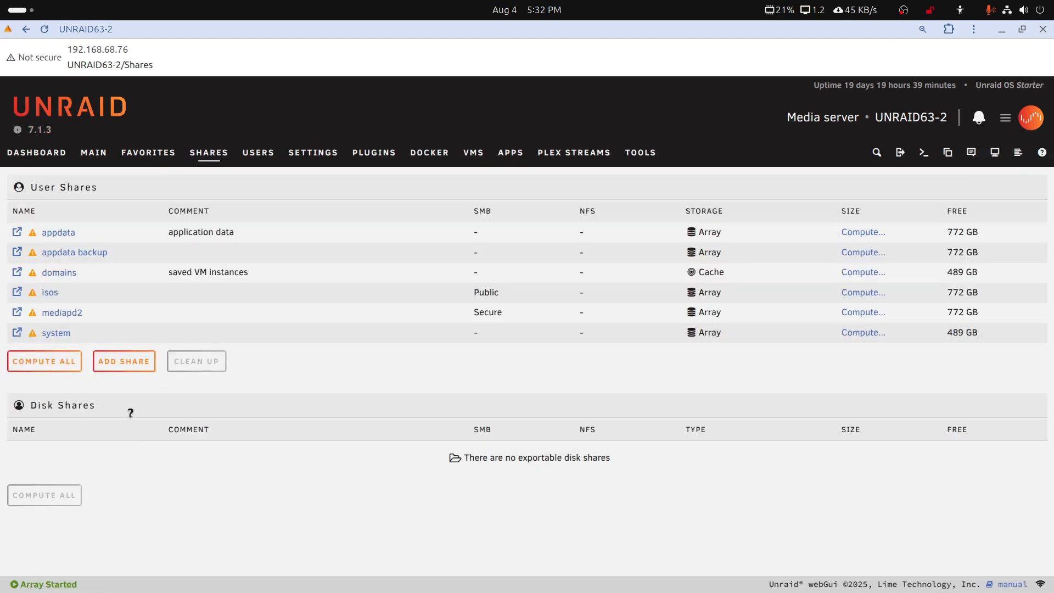
pyautogui.click(128, 367)
pyautogui.click(425, 248)
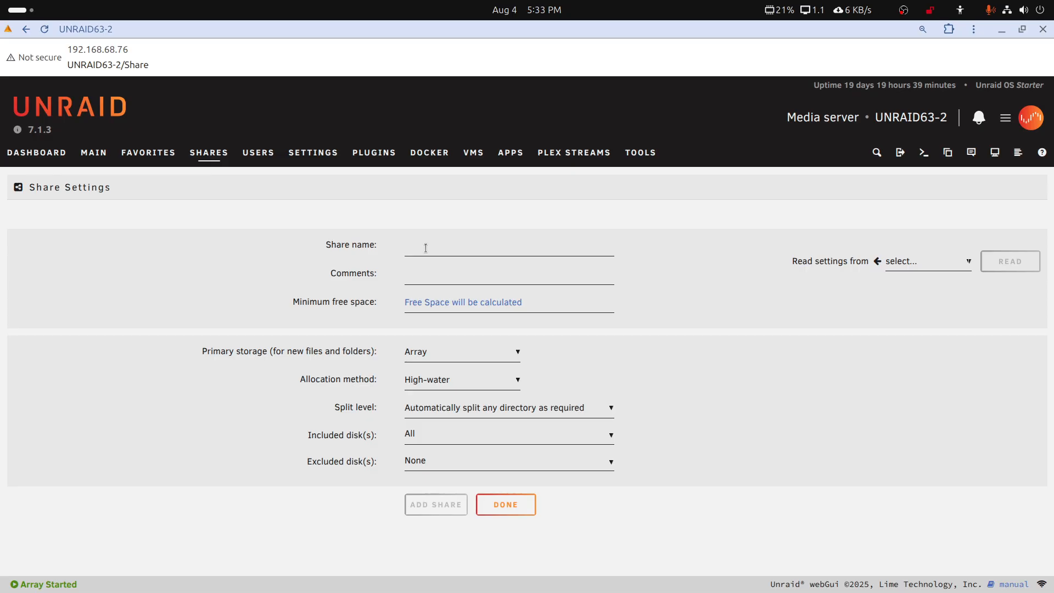
pyautogui.write('media')
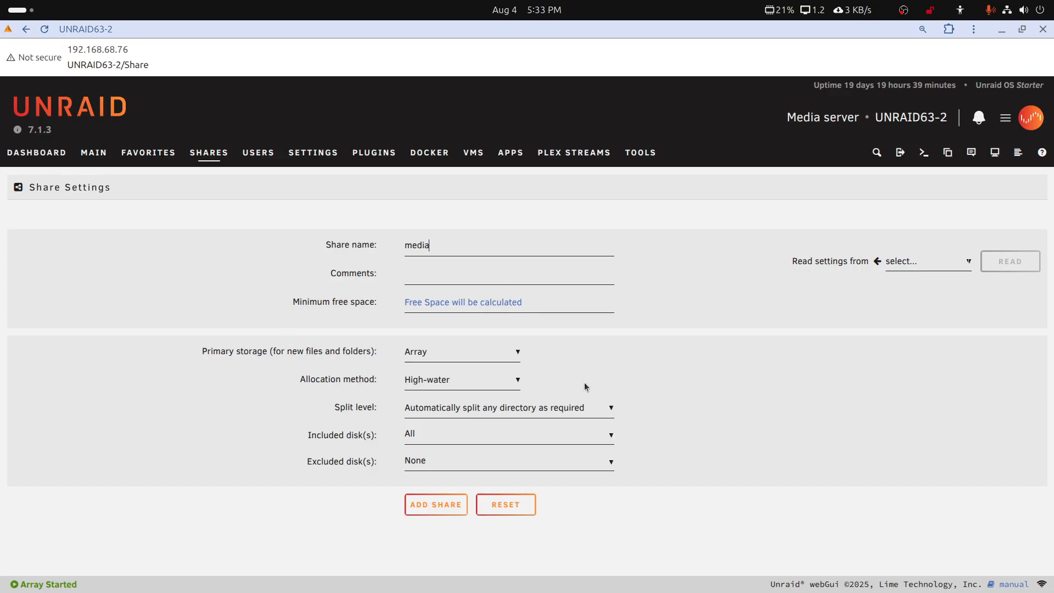
pyautogui.click(516, 382)
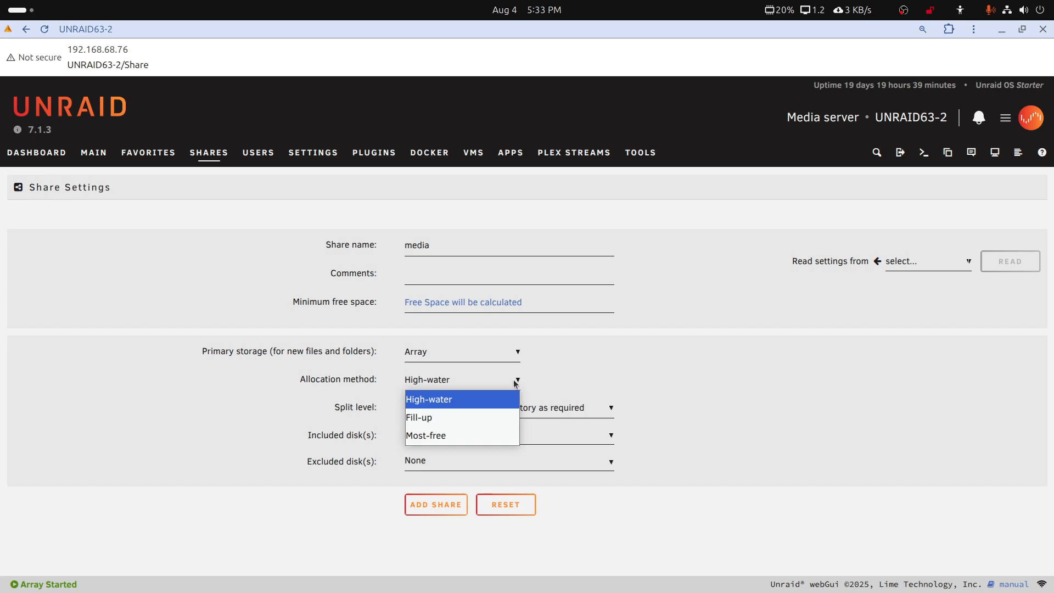
pyautogui.click(516, 383)
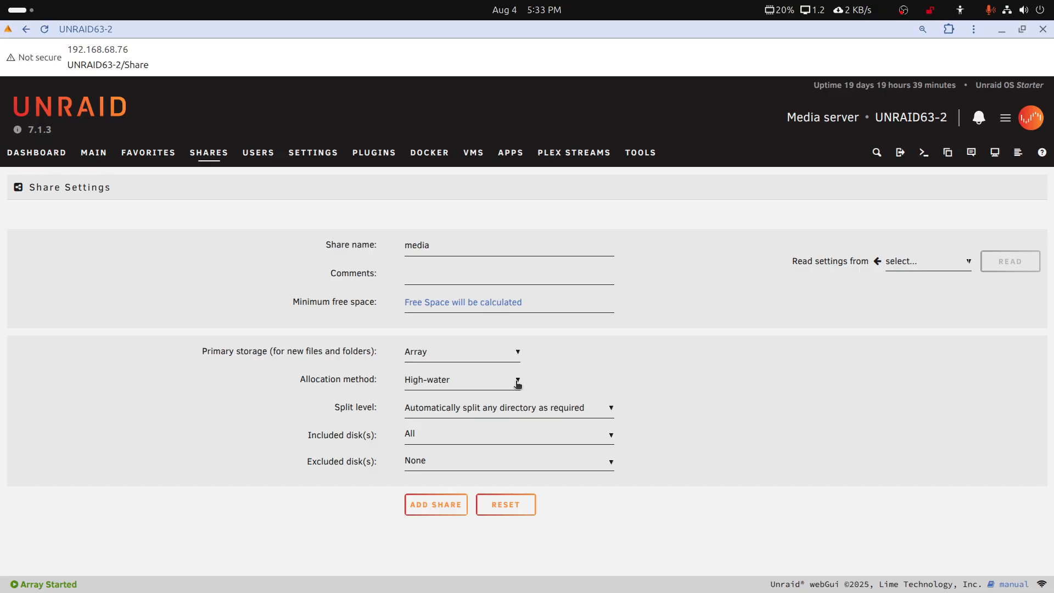
pyautogui.click(516, 383)
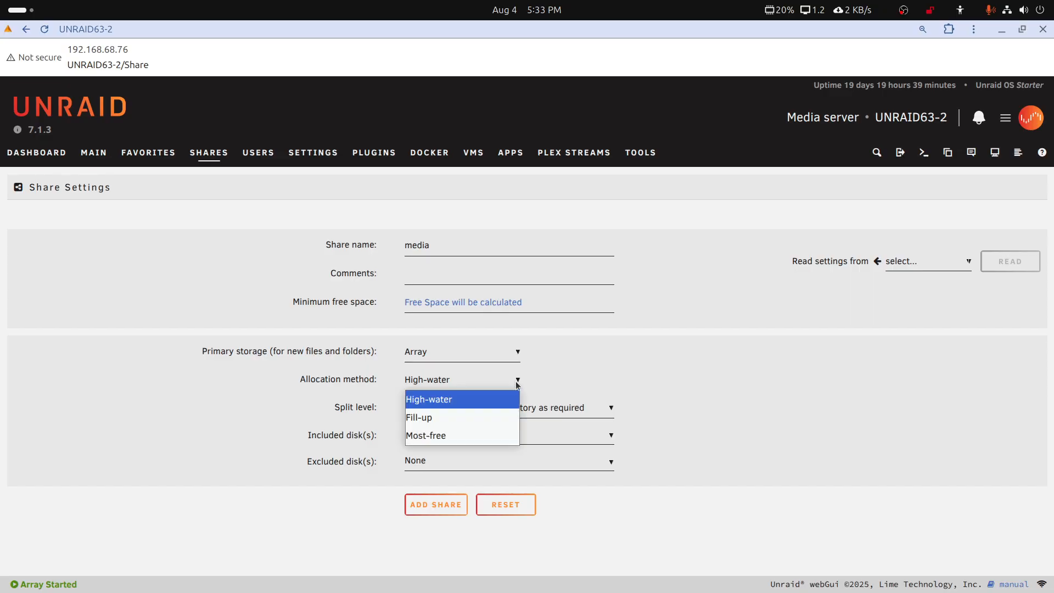
pyautogui.click(453, 402)
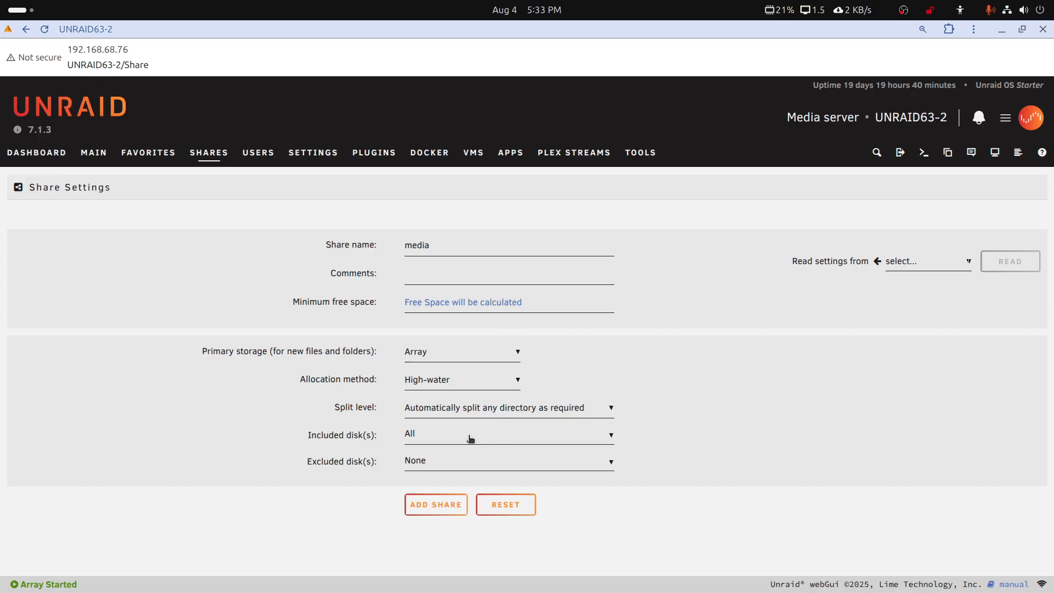
pyautogui.click(445, 506)
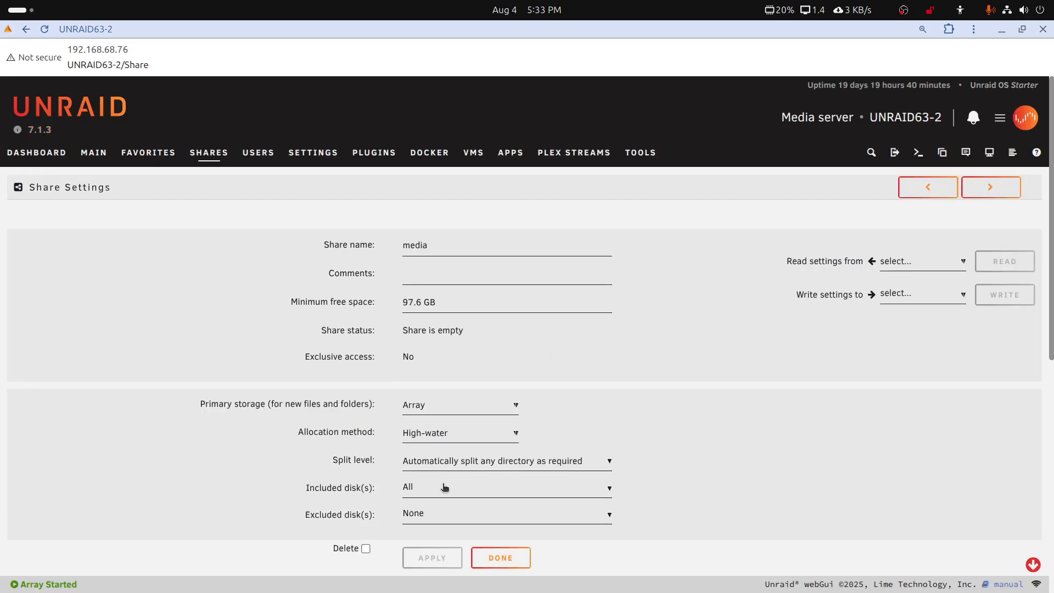
# Check the share folders on Disk 1 and return to the Main page
pyautogui.click(93, 153)
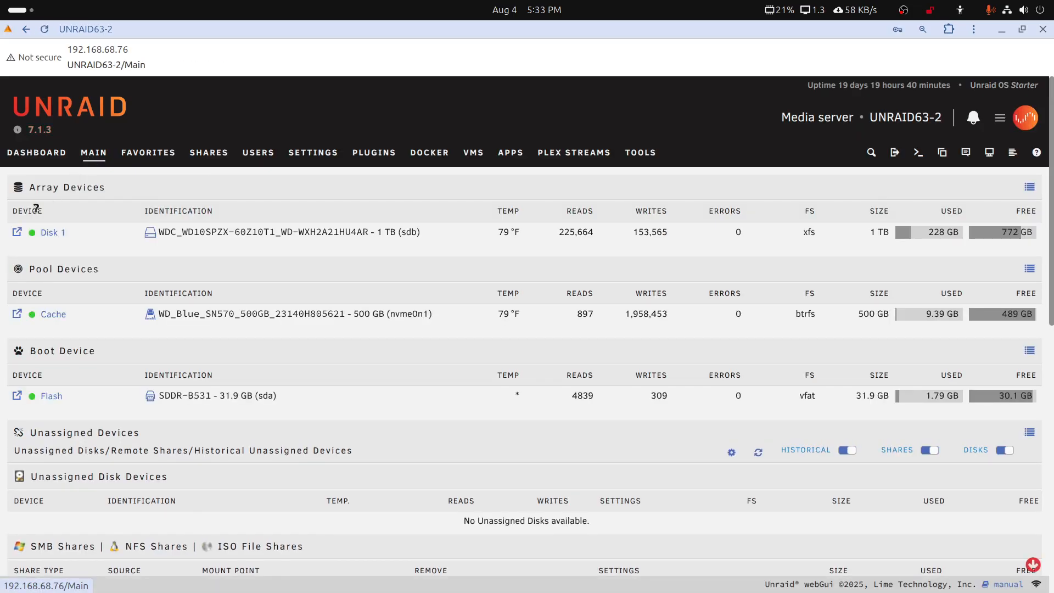
pyautogui.click(17, 233)
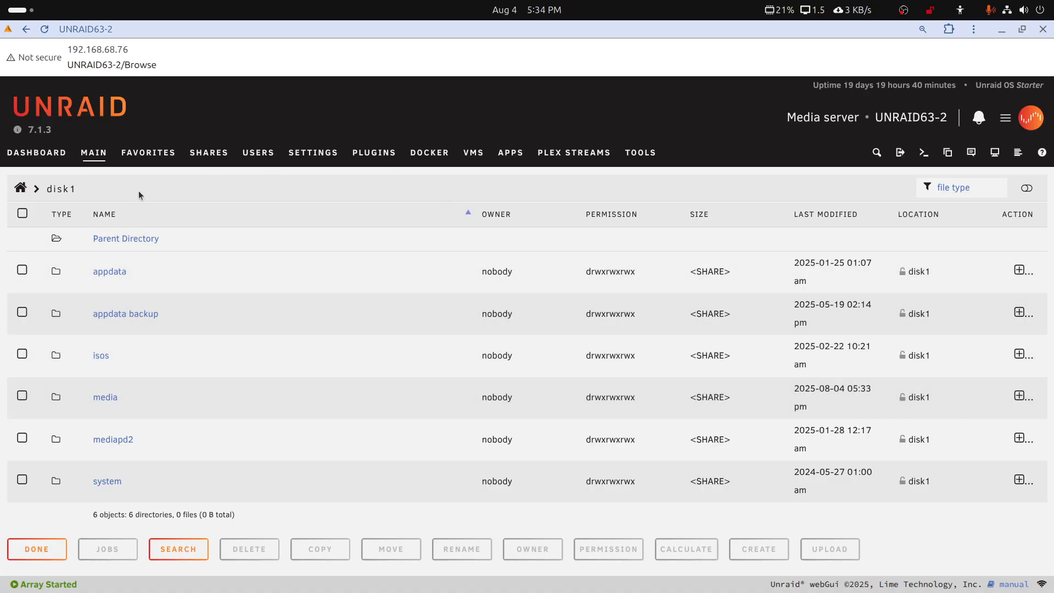
pyautogui.click(97, 159)
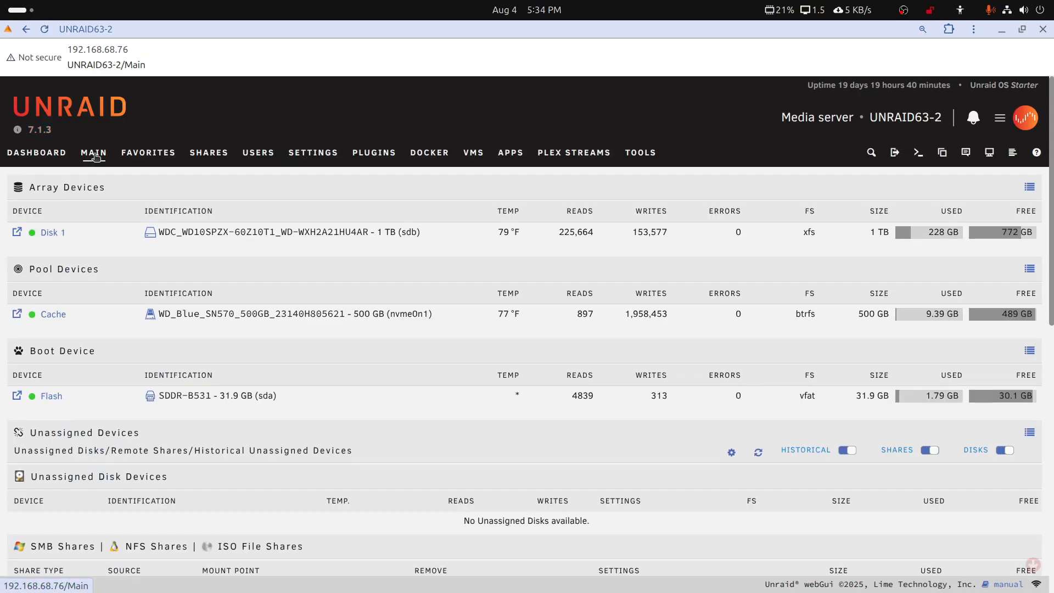
# Start adding a remote share with the Windows SMB protocol and enter 192.168.68.116 as its server
pyautogui.scroll(-3, 317, 310)
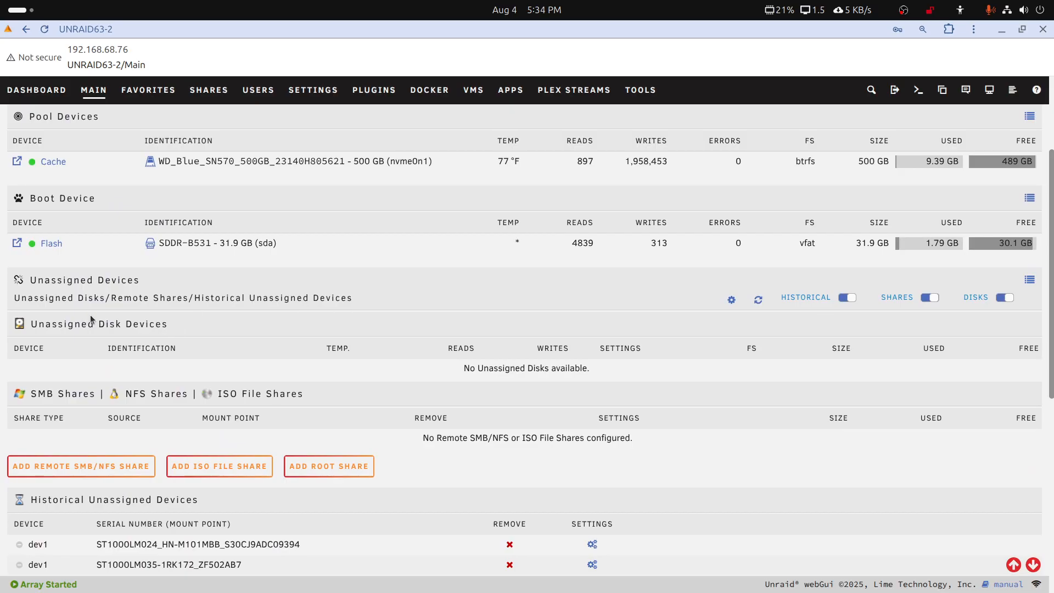
pyautogui.scroll(-2, 90, 315)
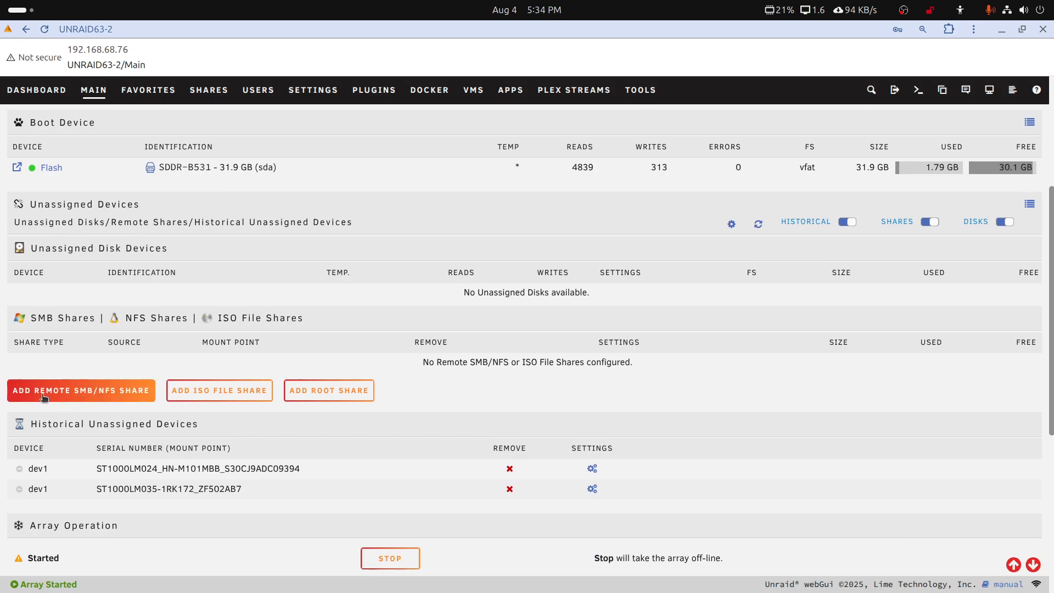
pyautogui.click(108, 395)
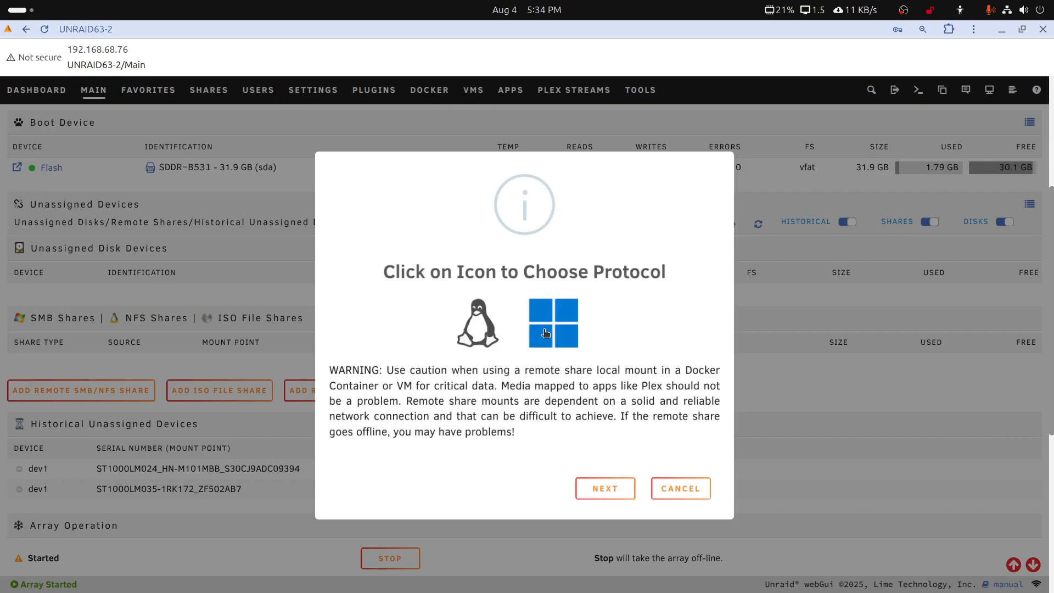
pyautogui.click(609, 488)
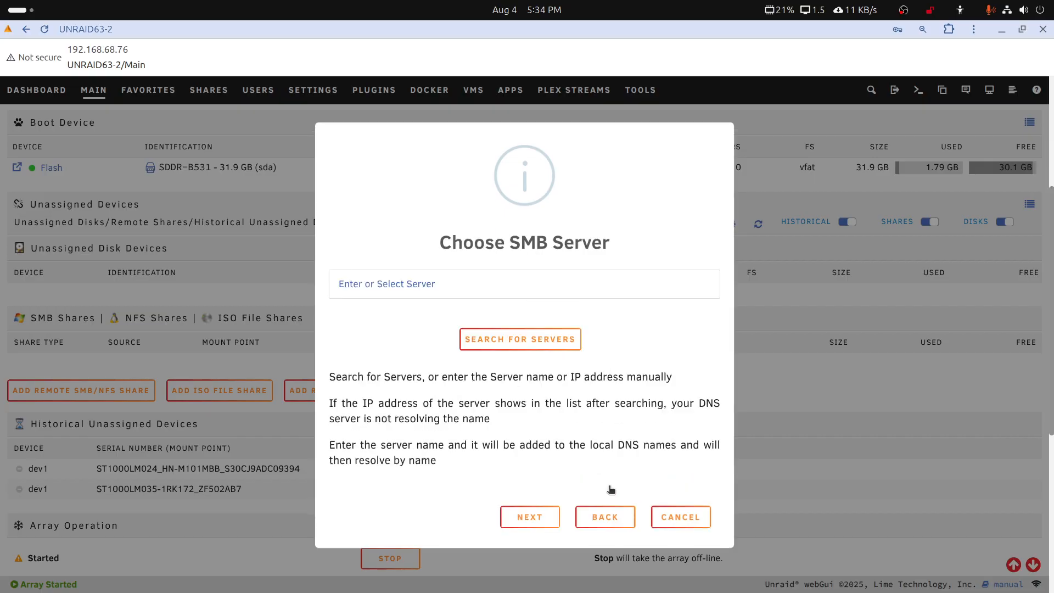
pyautogui.click(670, 274)
pyautogui.write('192.168.6')
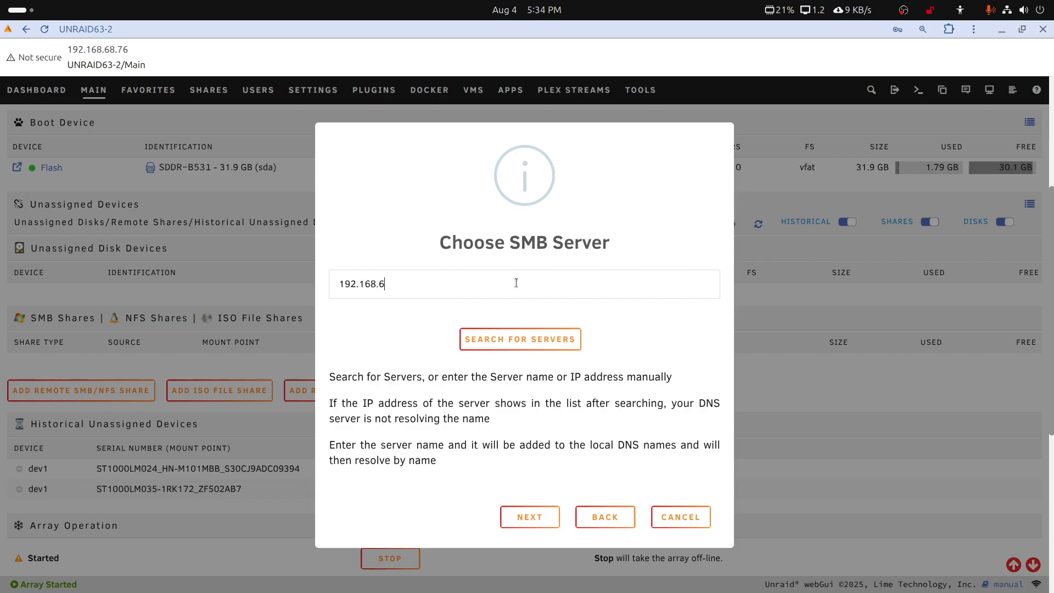
pyautogui.write('8.116')
# Restore the browser window beside the text editor notes and accept the SMB server address
pyautogui.moveTo(504, 592)
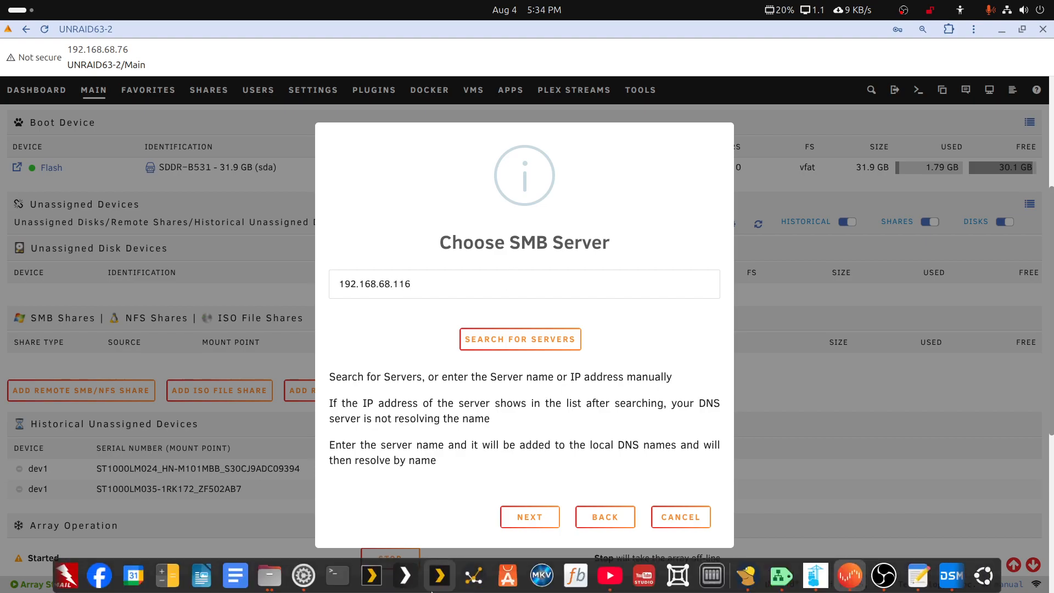
pyautogui.click(919, 583)
pyautogui.doubleClick(825, 29)
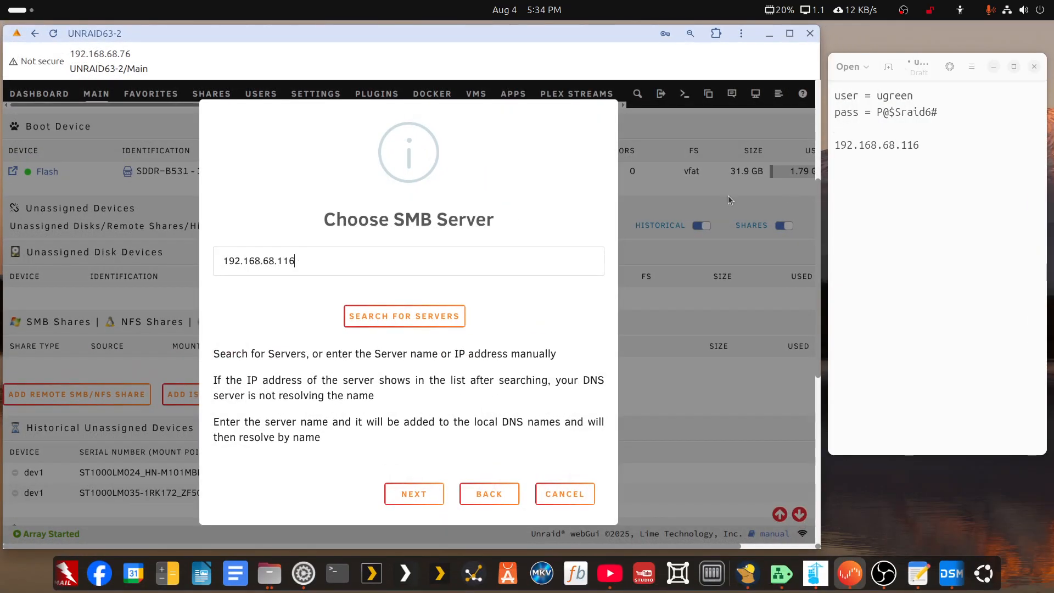
pyautogui.click(418, 493)
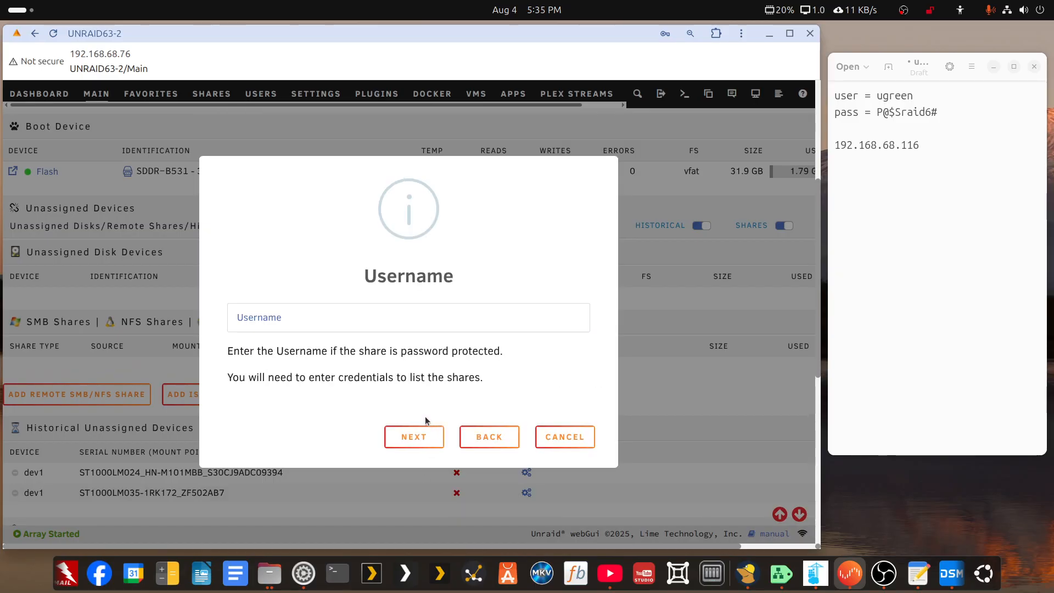
# Copy the username ugreen from the text editor notes into the share's username prompt and accept it
pyautogui.moveTo(877, 96); pyautogui.dragTo(913, 95)
pyautogui.hotkey('ctrl', 'c')
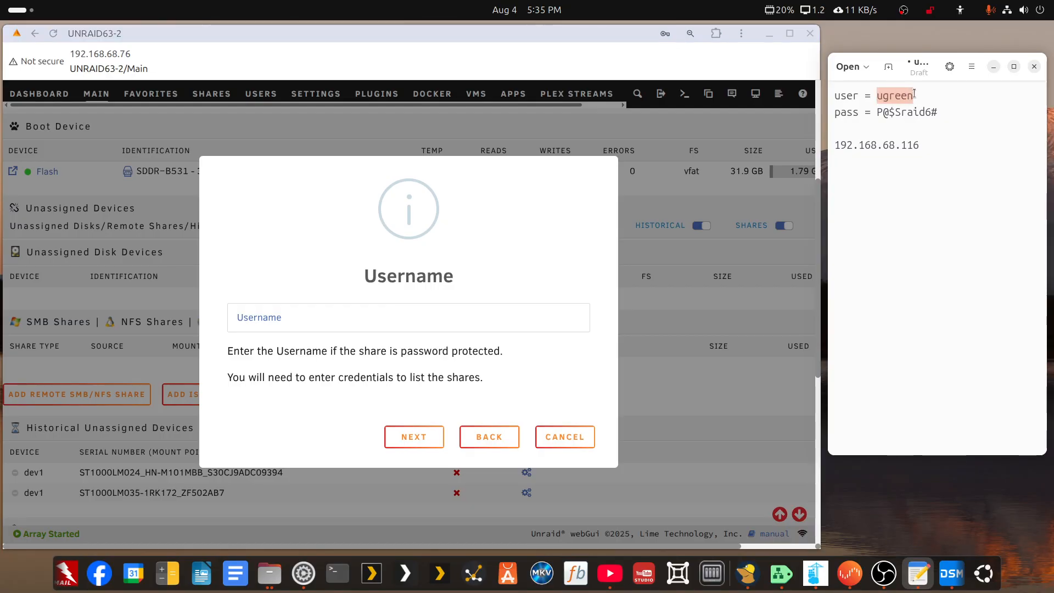
pyautogui.click(333, 324)
pyautogui.hotkey('ctrl', 'v')
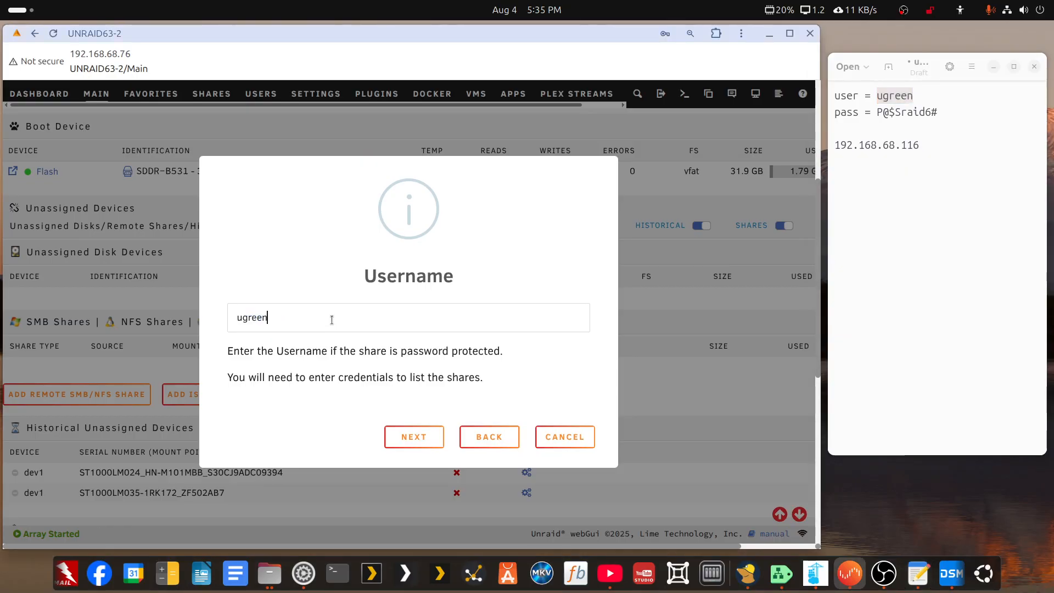
pyautogui.click(430, 443)
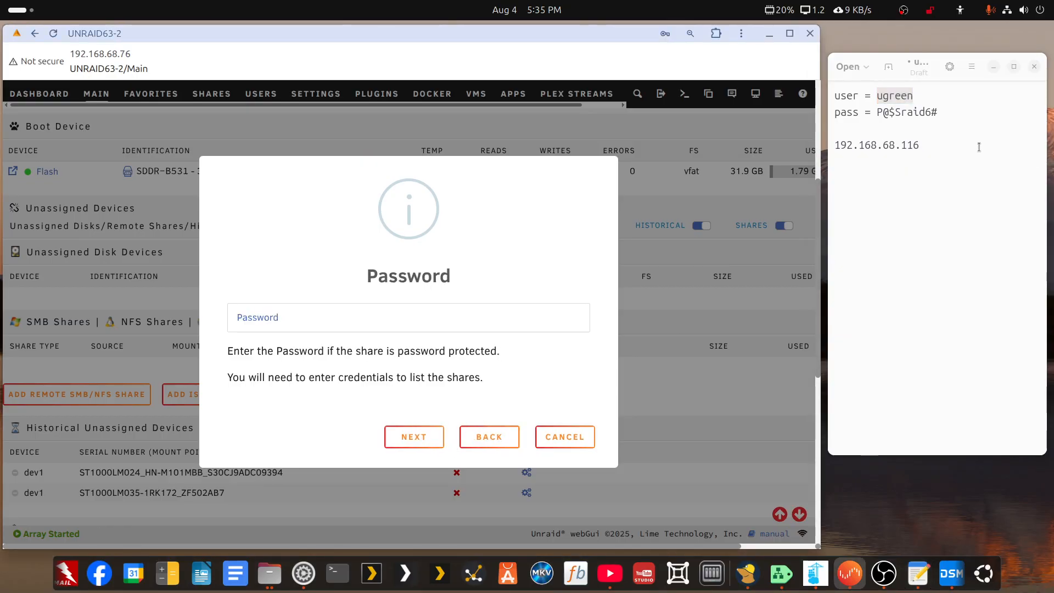
# Copy the account password from the notes into the share's password prompt, accept it, and dismiss the browser's offer to save it
pyautogui.moveTo(879, 112); pyautogui.dragTo(934, 105)
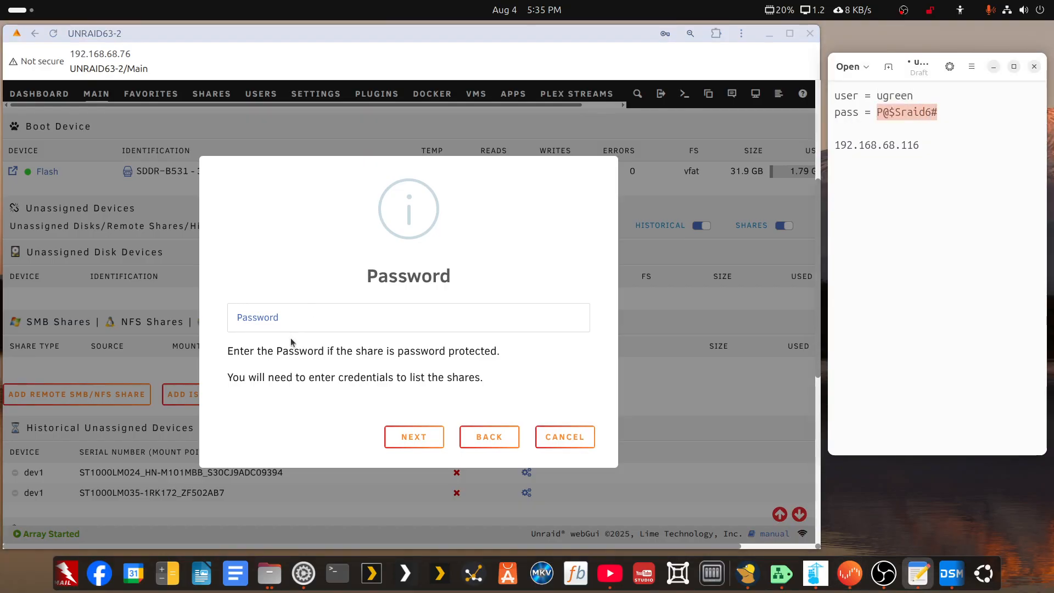
pyautogui.click(297, 318)
pyautogui.hotkey('ctrl', 'v')
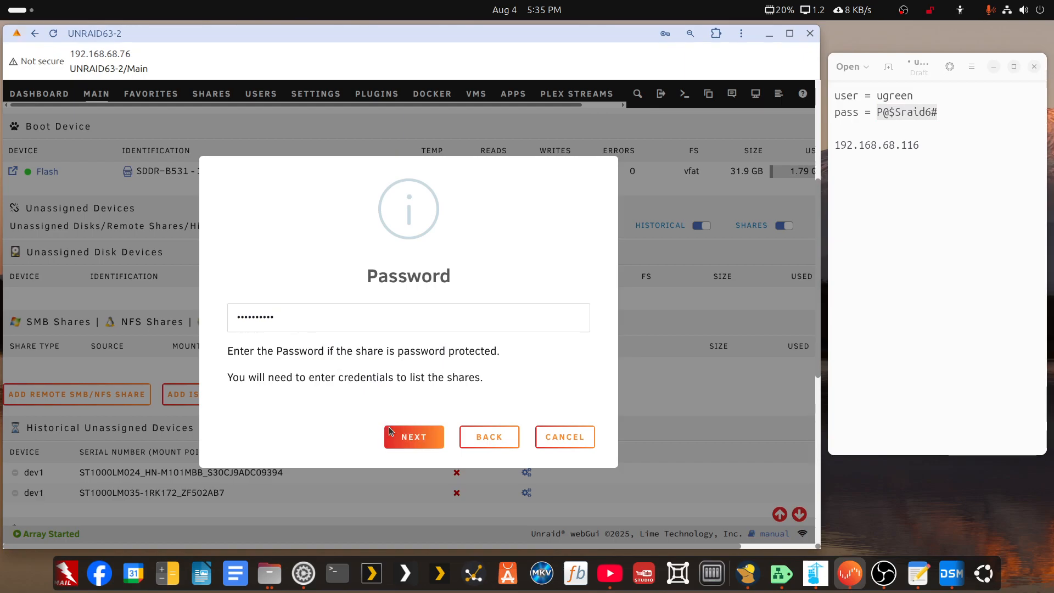
pyautogui.click(411, 436)
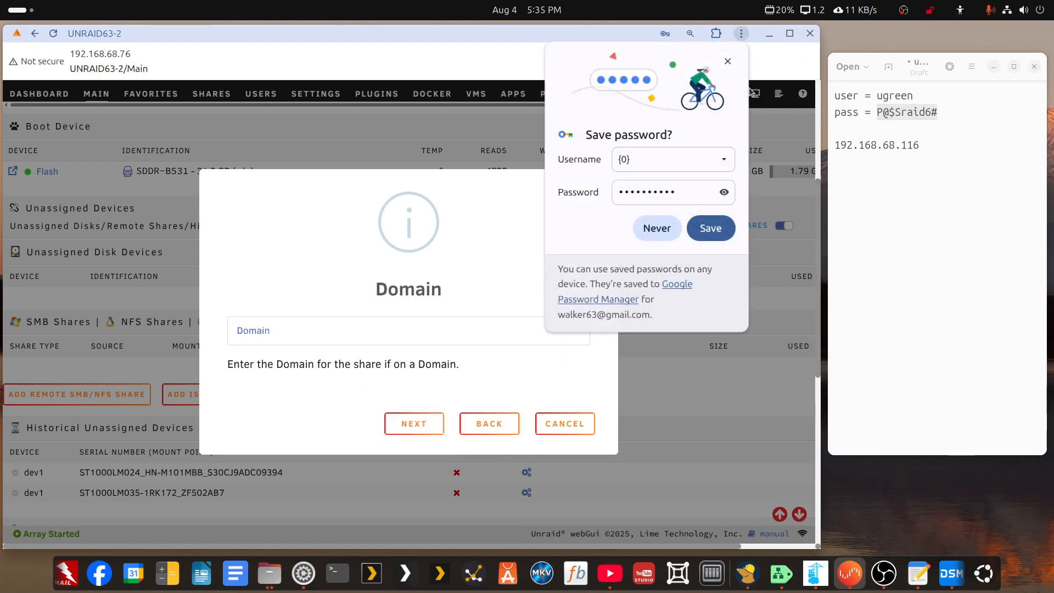
pyautogui.click(727, 61)
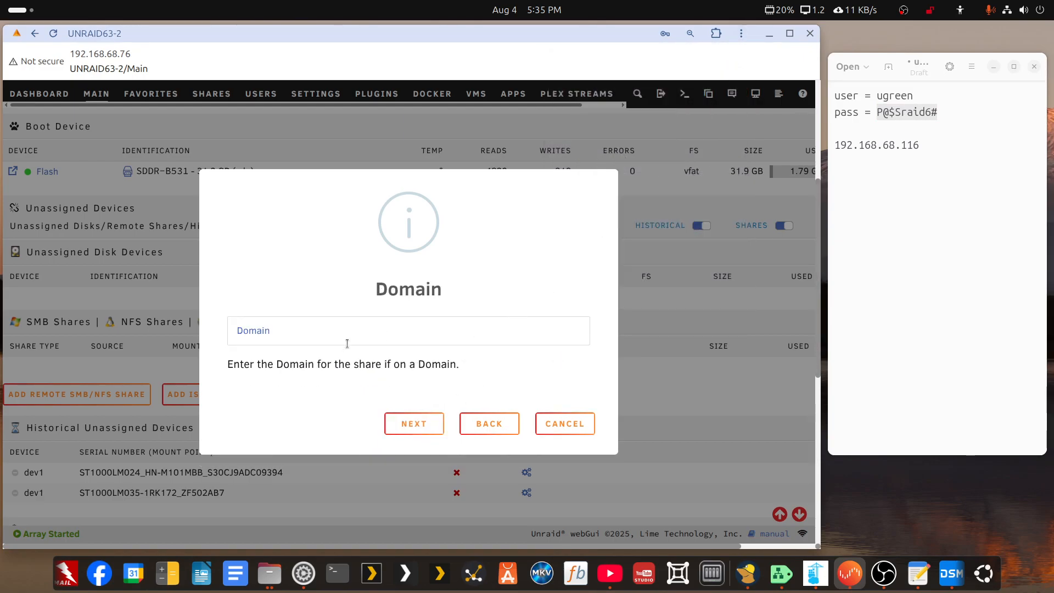
# Leave the domain empty, load the server's available shares, and add media as the remote SMB share
pyautogui.click(406, 424)
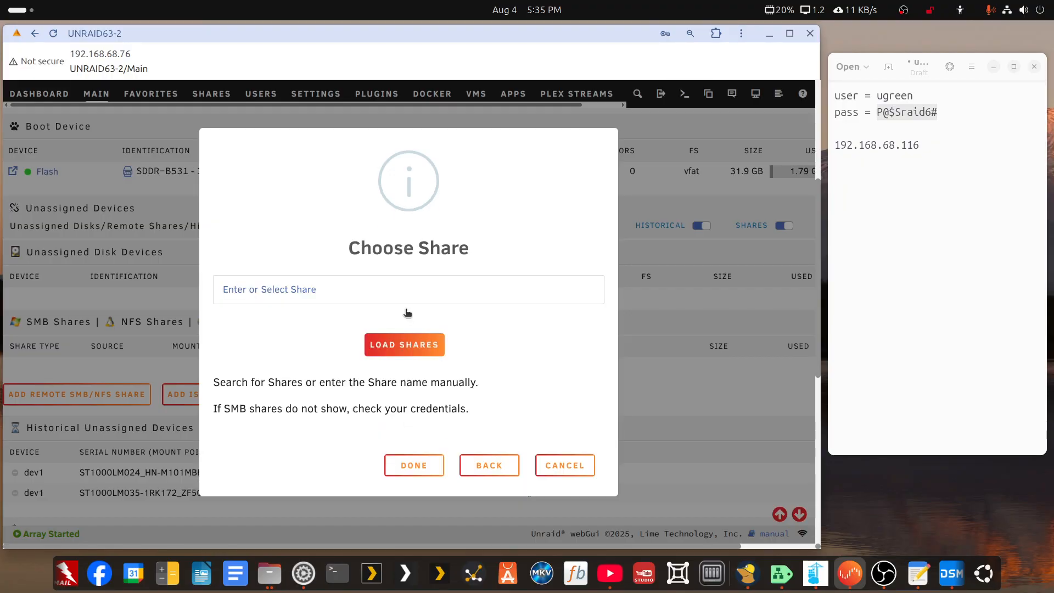
pyautogui.click(406, 346)
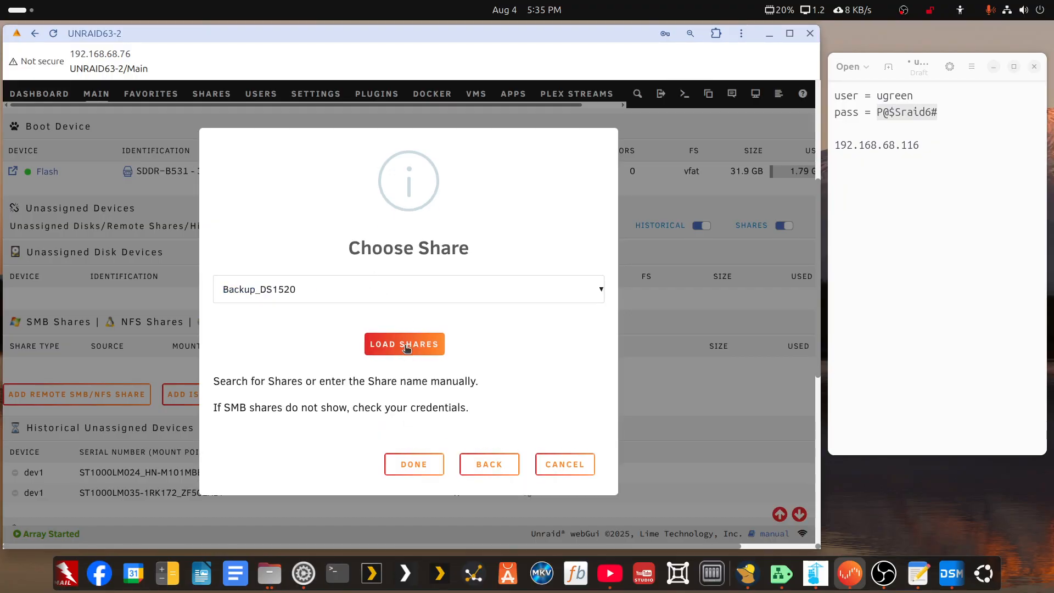
pyautogui.click(598, 291)
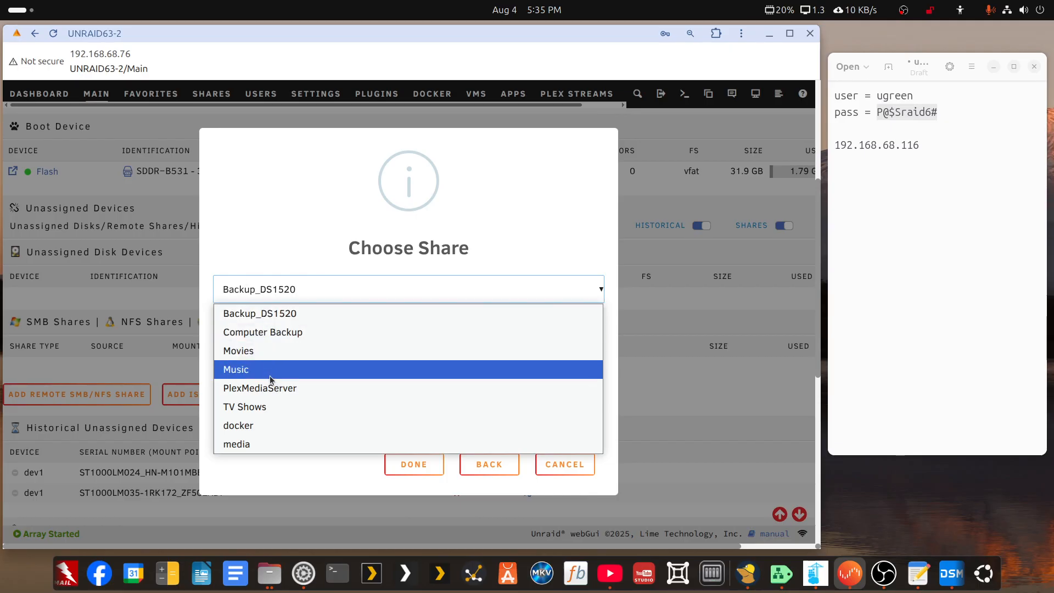
pyautogui.click(236, 444)
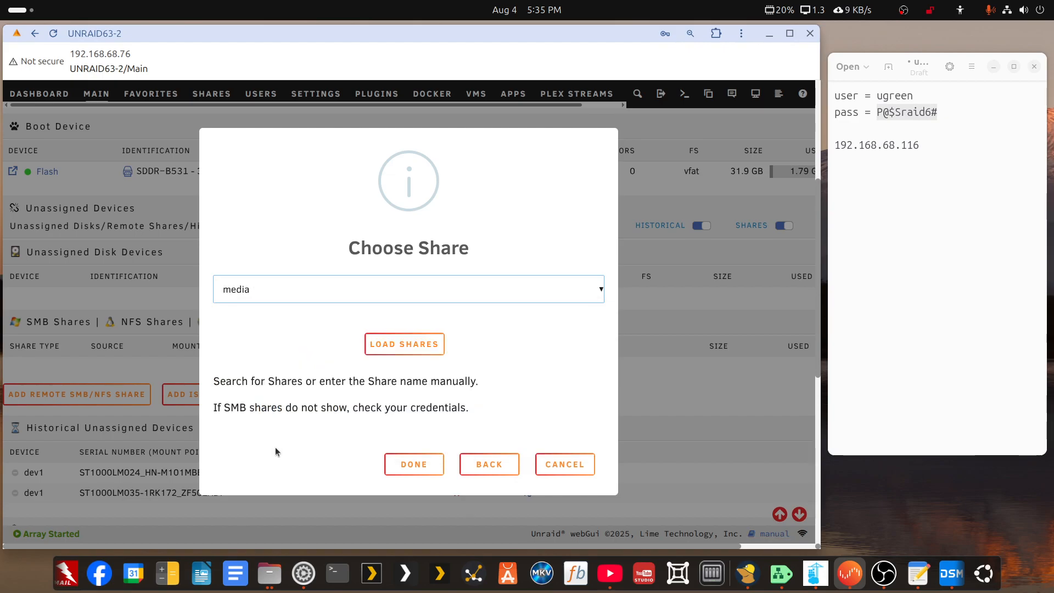
pyautogui.click(413, 463)
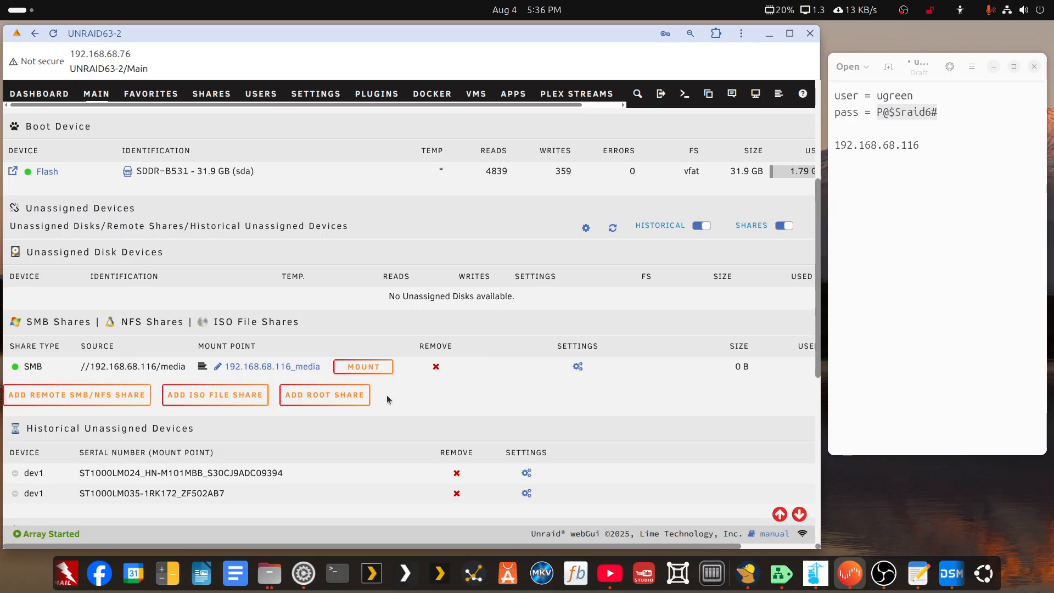
# Mount the remote media share and reload the Main page to view its entry under SMB Shares
pyautogui.click(376, 366)
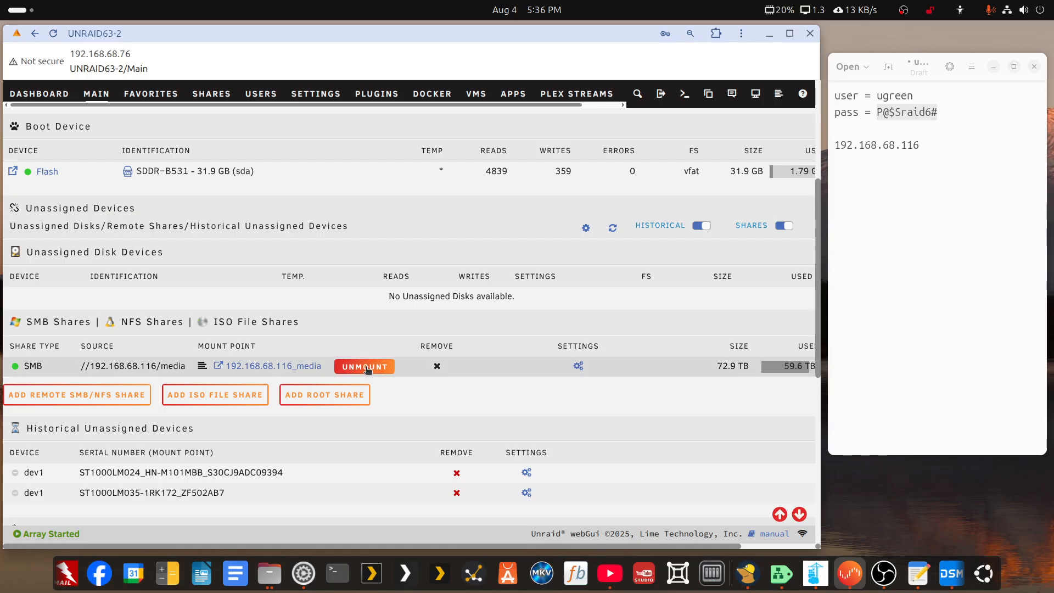
pyautogui.click(98, 95)
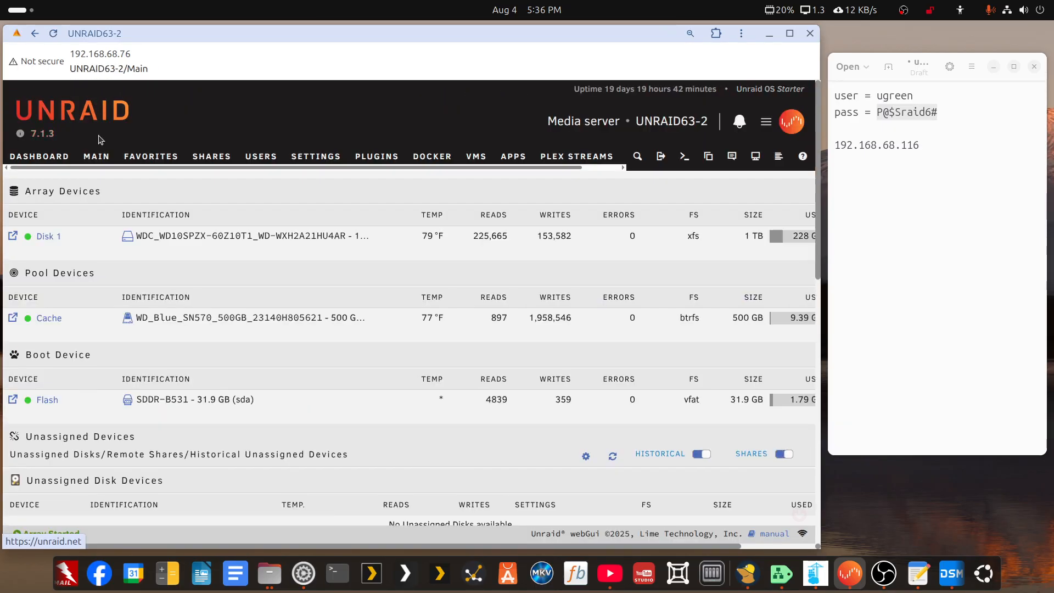
pyautogui.scroll(-7, 84, 242)
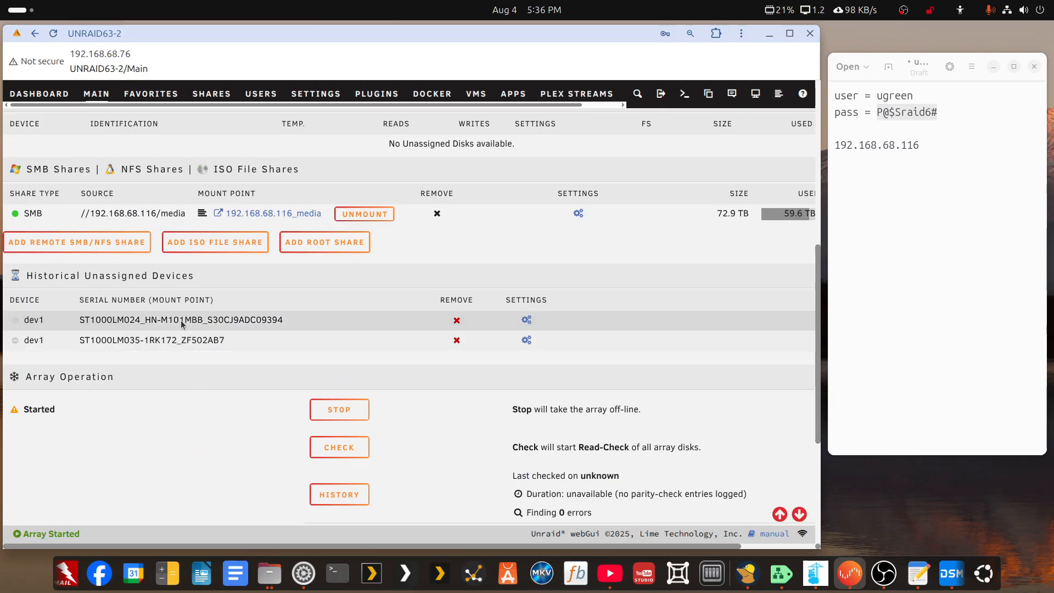
# Browse the mounted media share into movie-libraries and its movie-4k folder, and return to the share's root
pyautogui.click(220, 215)
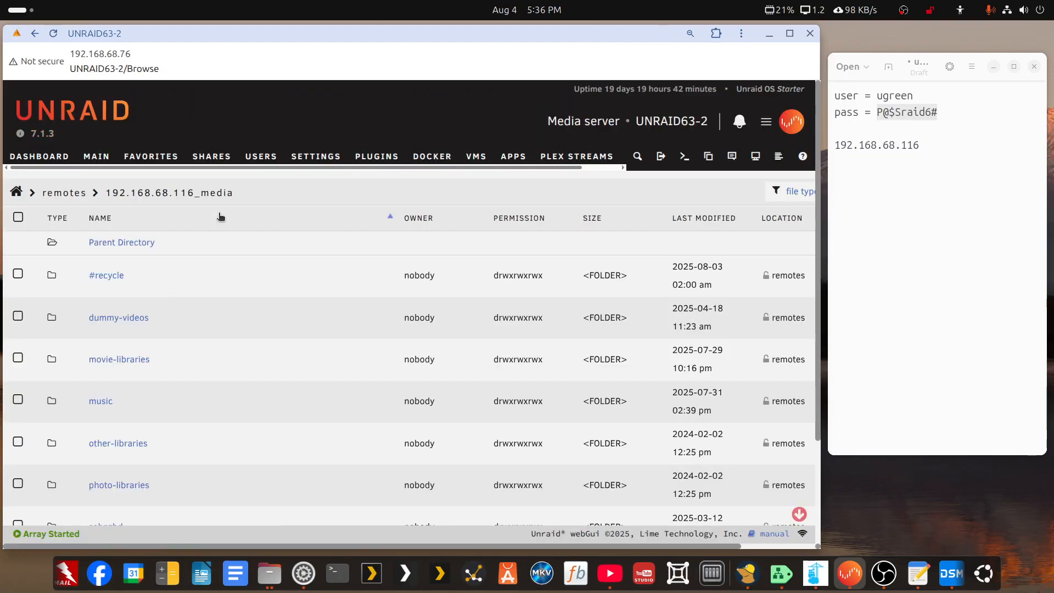
pyautogui.scroll(-3, 118, 412)
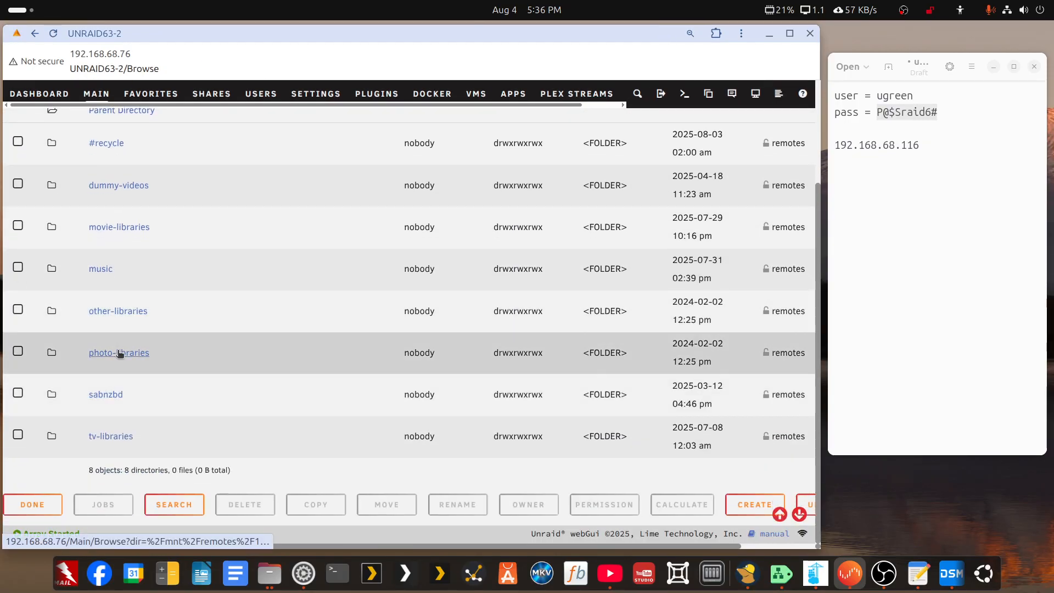
pyautogui.click(112, 228)
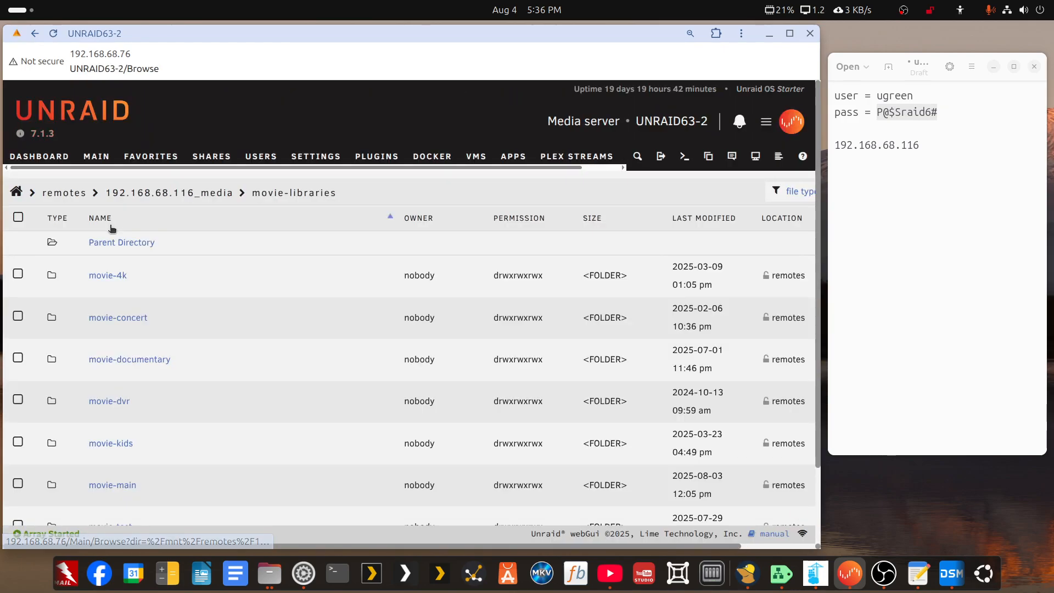
pyautogui.click(112, 273)
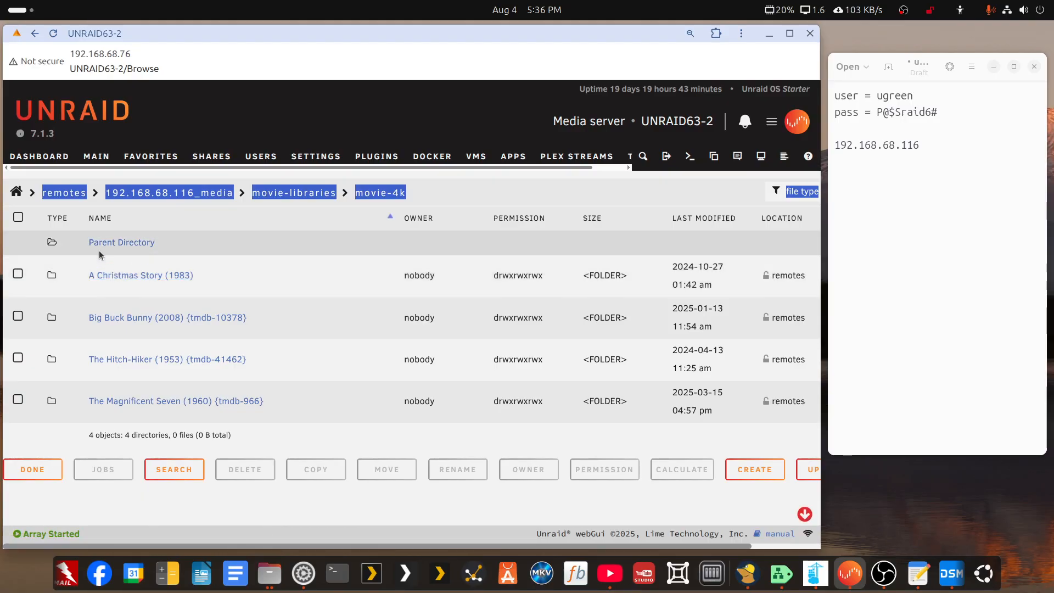
pyautogui.click(34, 34)
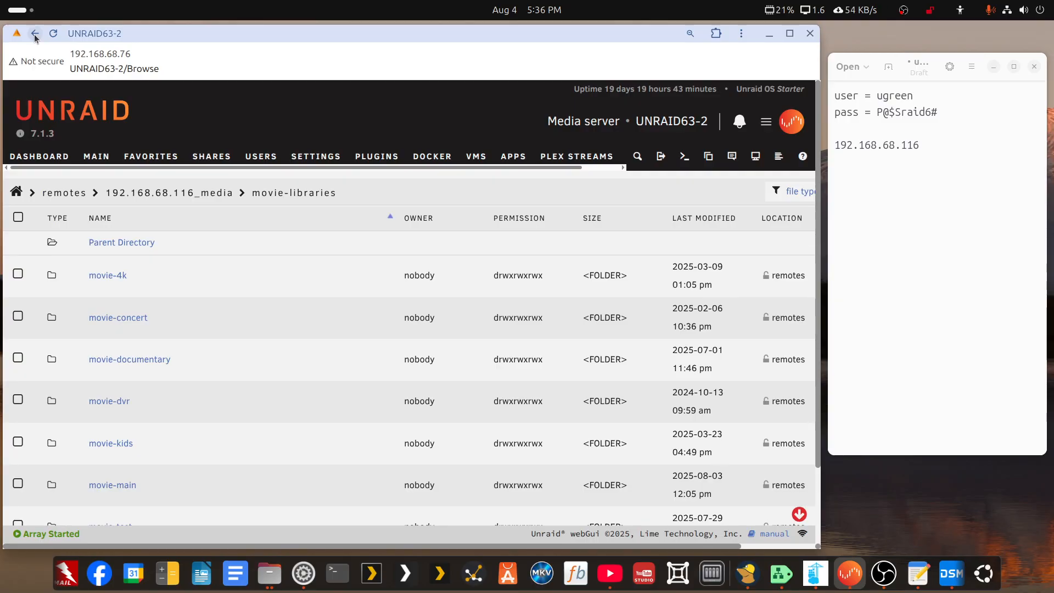
pyautogui.click(34, 34)
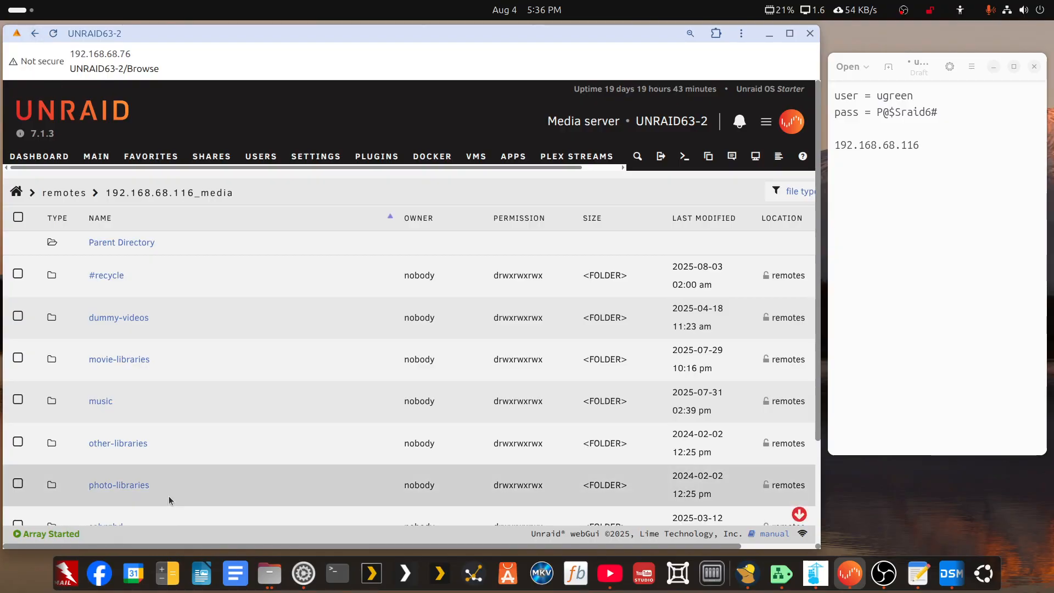
# Look through the tv-main folder inside tv-libraries and return to the root of the mounted media share
pyautogui.scroll(-3, 169, 496)
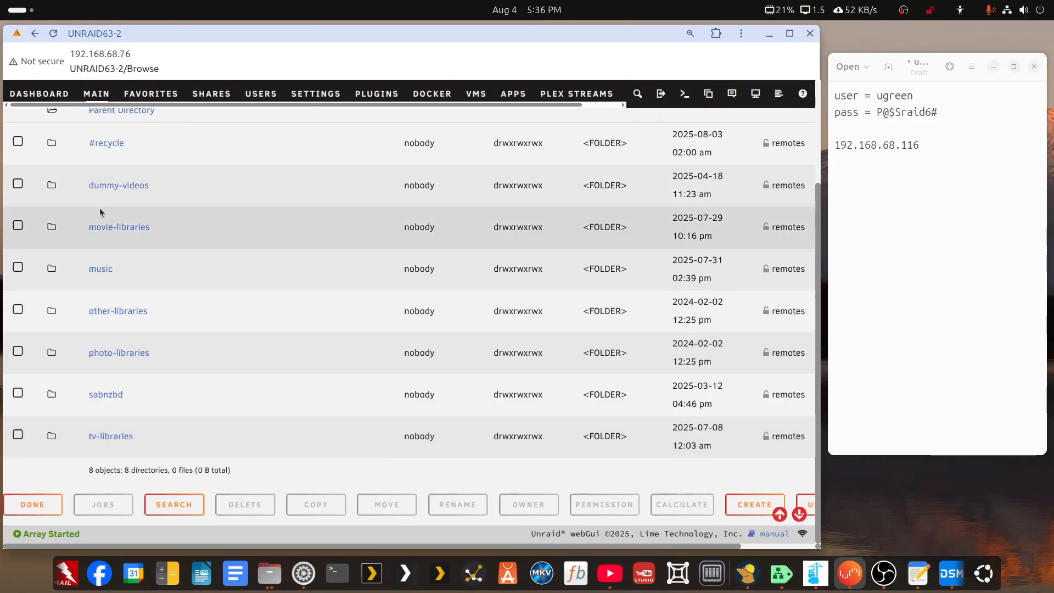
pyautogui.click(103, 436)
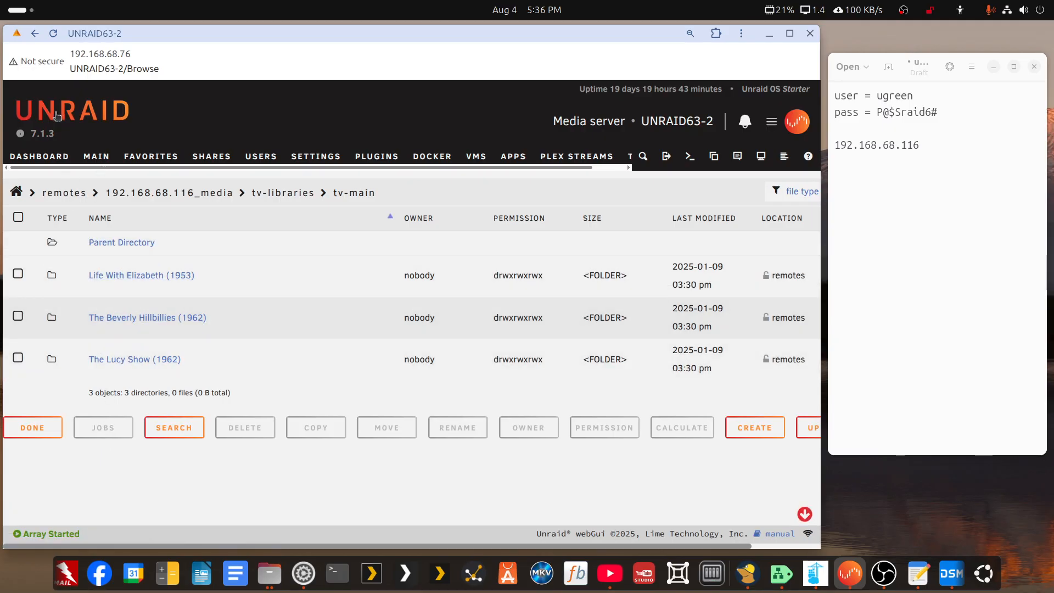
pyautogui.click(268, 196)
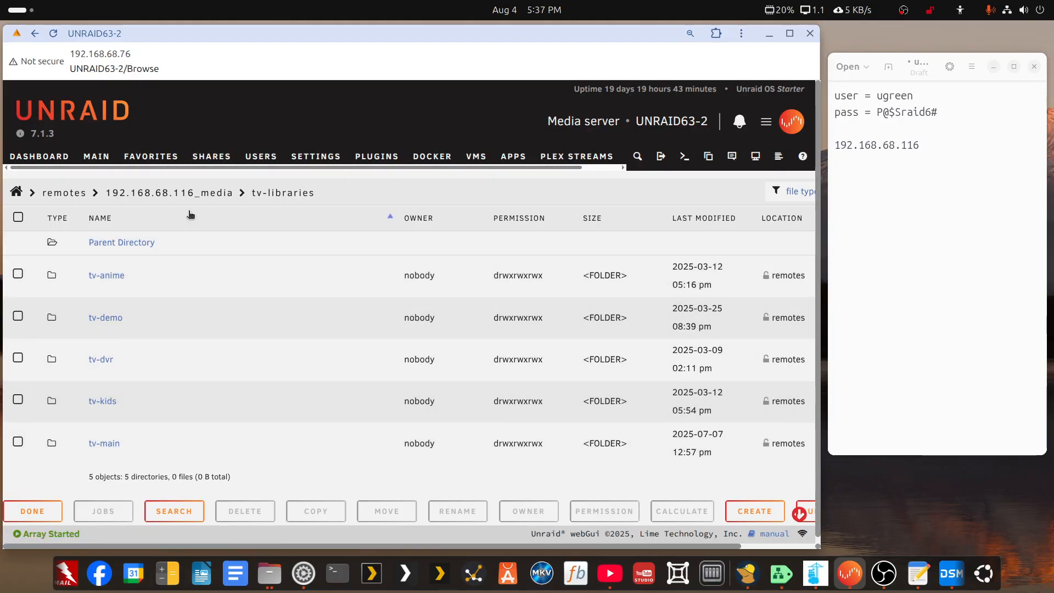
pyautogui.click(200, 193)
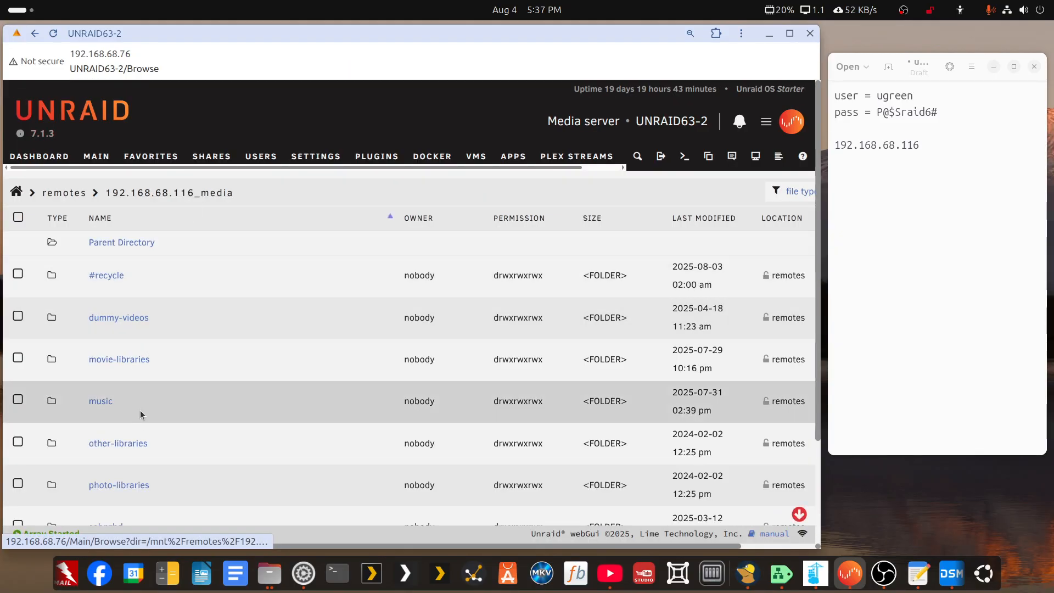
# Start copying the tv-libraries folder from the mounted media share to /mnt/disk1/media/ without sparse or overwrite options
pyautogui.scroll(-3, 137, 428)
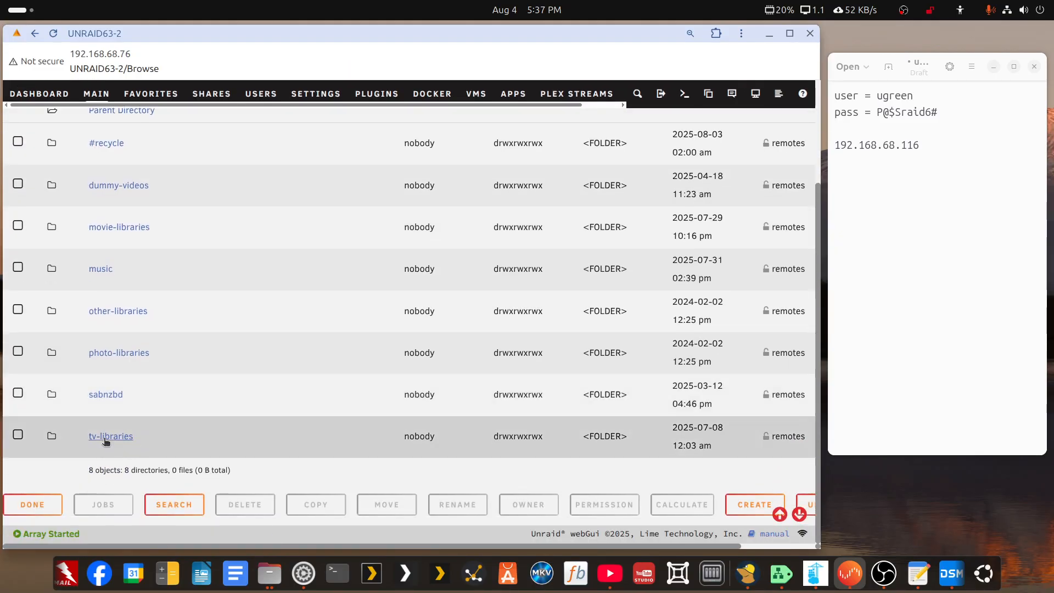
pyautogui.rightClick(106, 441)
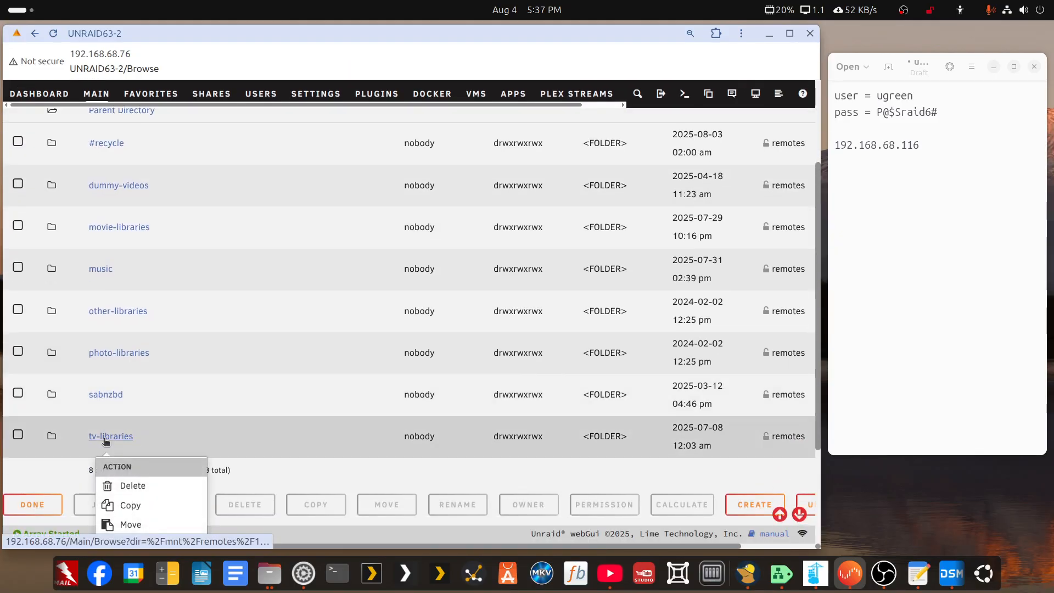
pyautogui.click(121, 509)
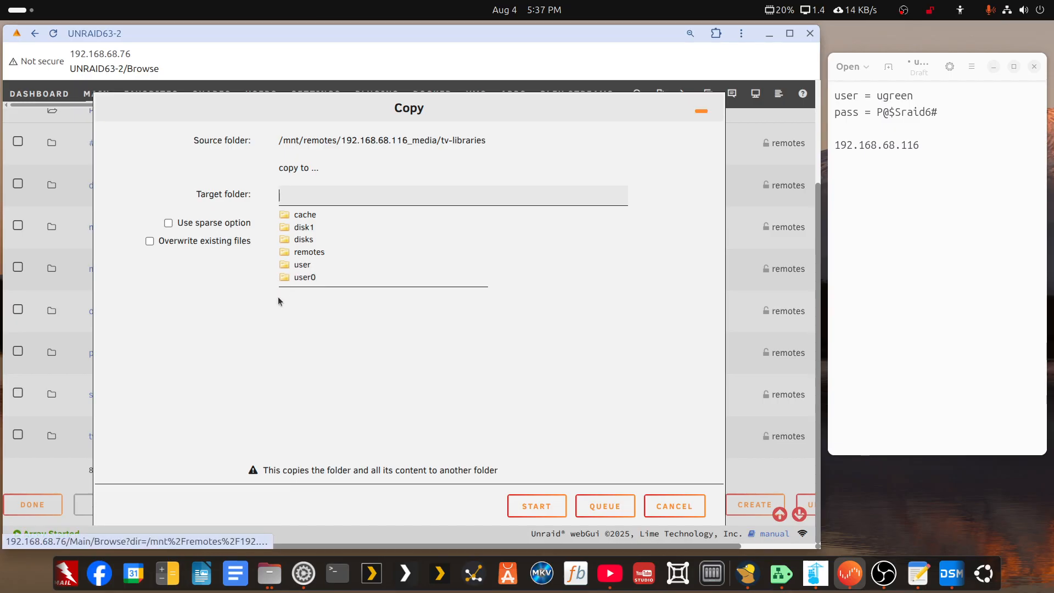
pyautogui.click(304, 229)
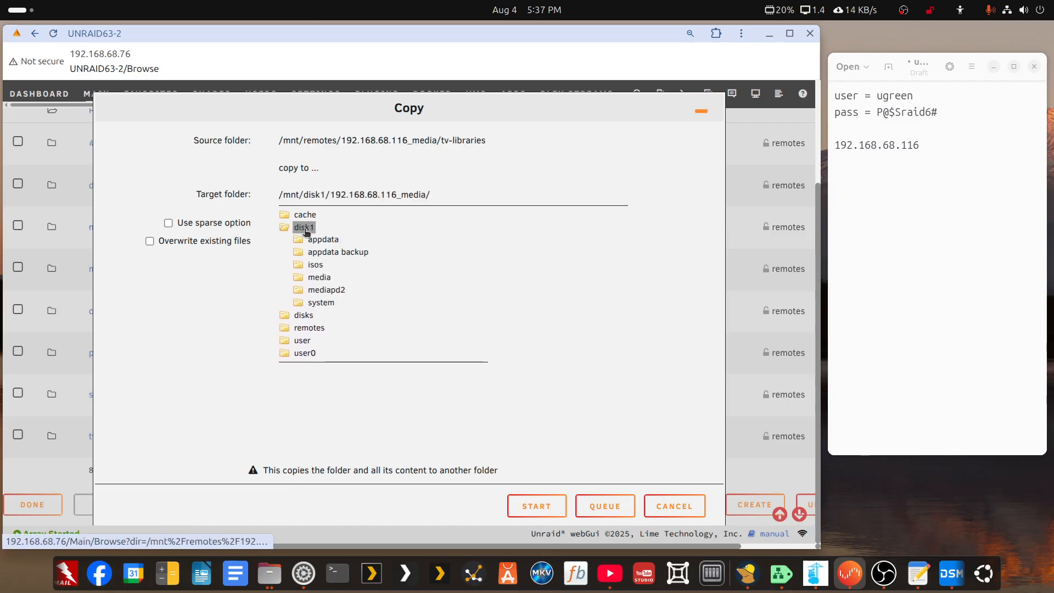
pyautogui.click(320, 278)
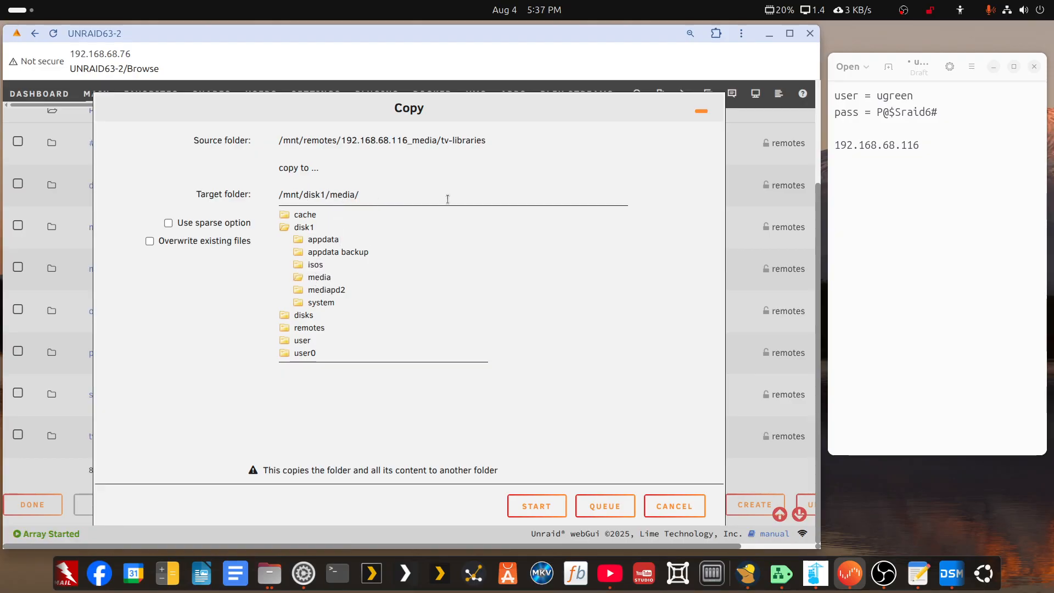
pyautogui.click(541, 507)
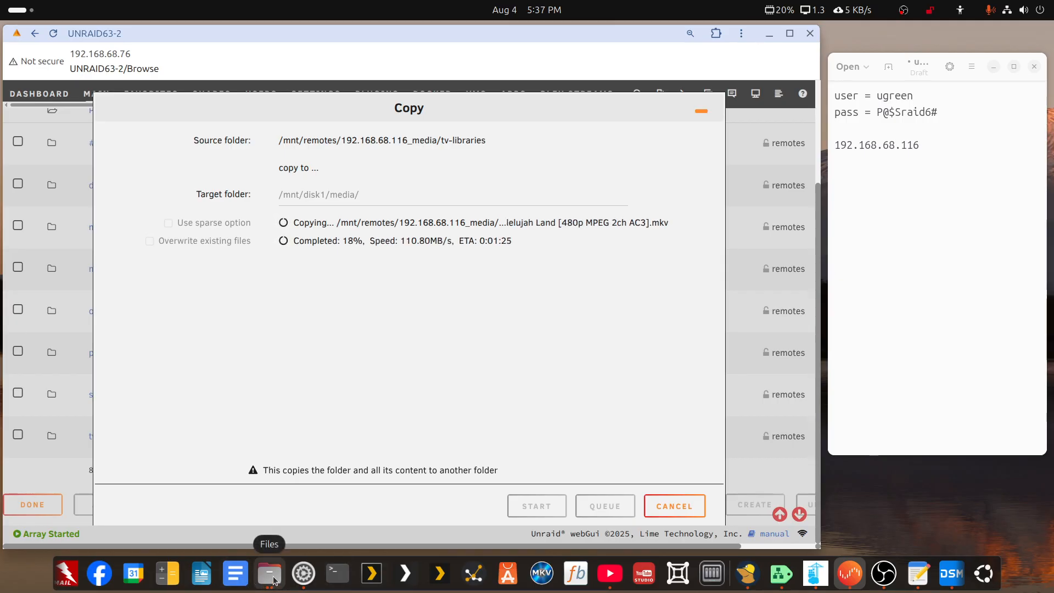
# Calculate 109×8 in the Calculator to convert the copy speed from megabytes to megabits per second, and close it
pyautogui.click(173, 578)
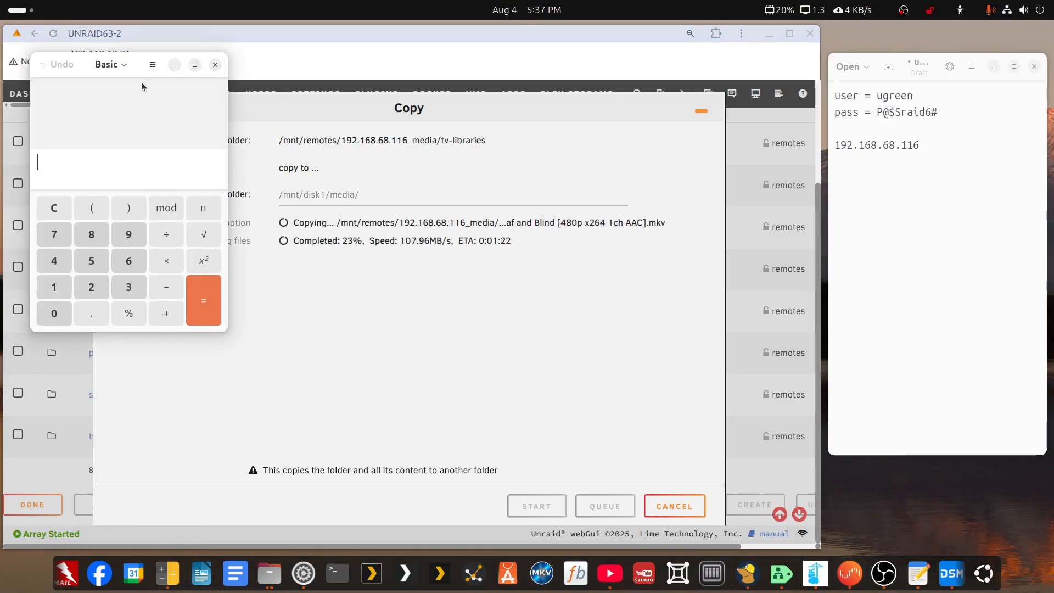
pyautogui.click(53, 287)
pyautogui.click(53, 313)
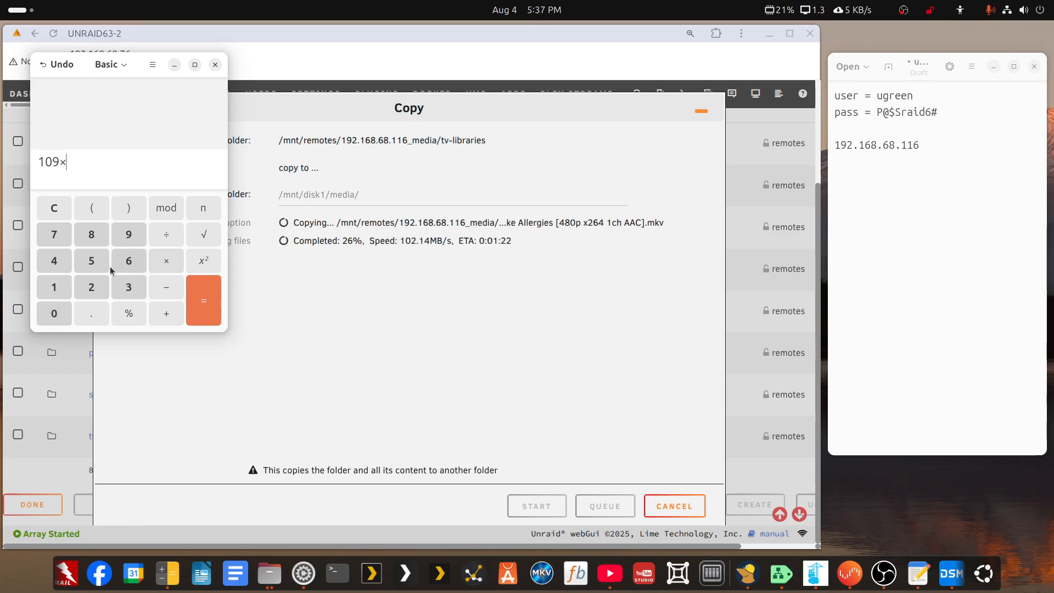
pyautogui.write('8')
pyautogui.press('Return')
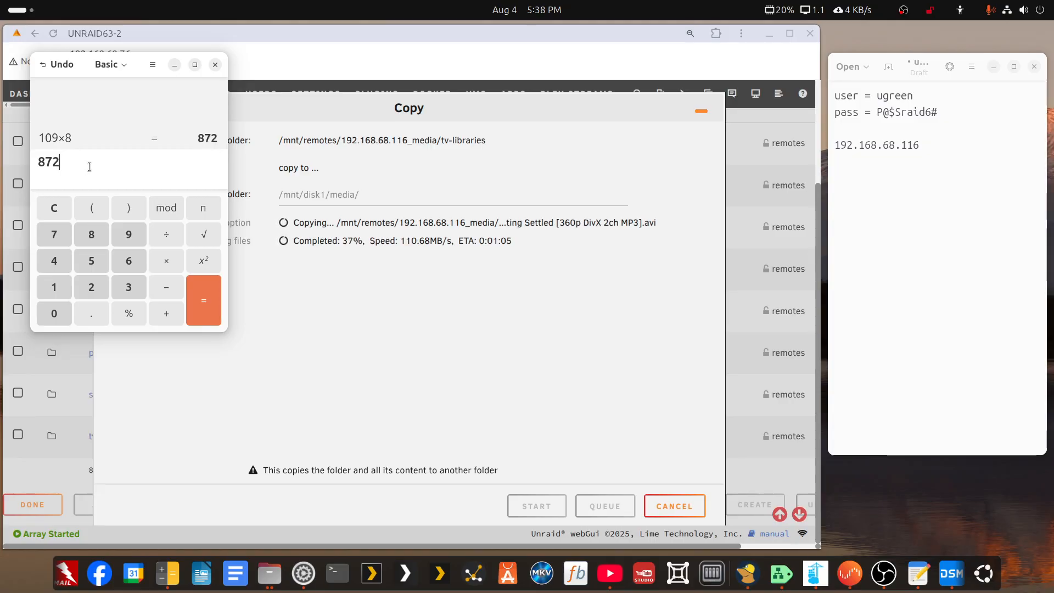
pyautogui.click(215, 65)
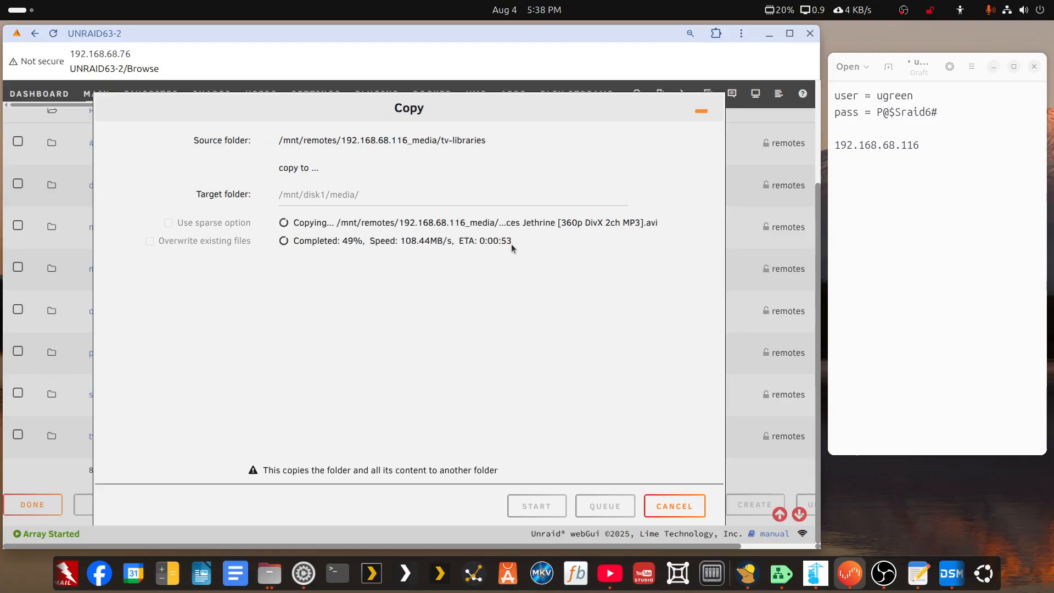
# Switch to Files, minimize the syno1019 media window, maximize the mediapd2 window, and go up to the Windows shares on unraid63-2.local
pyautogui.click(273, 581)
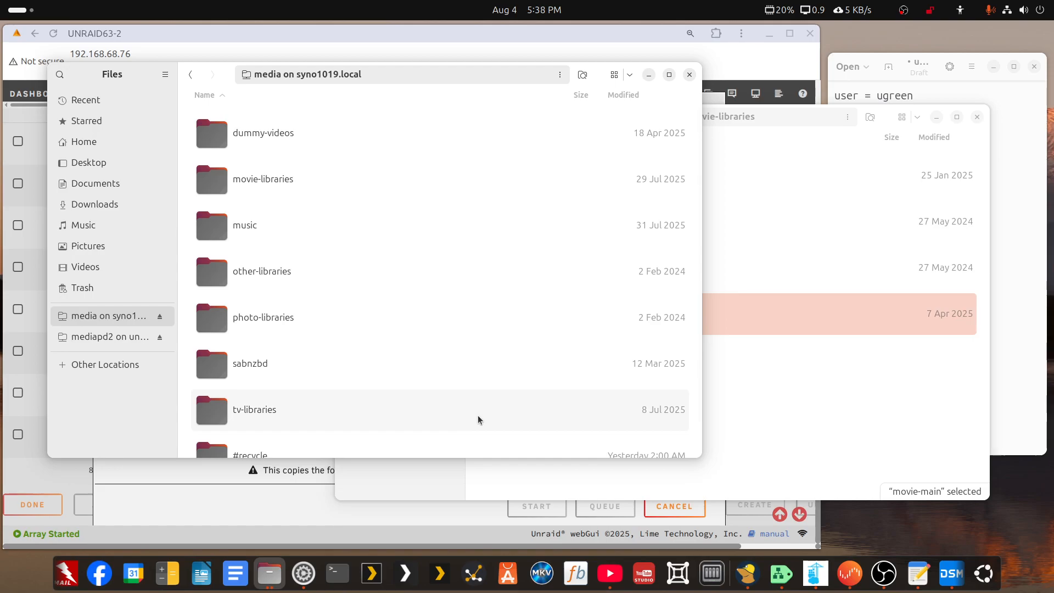
pyautogui.click(648, 75)
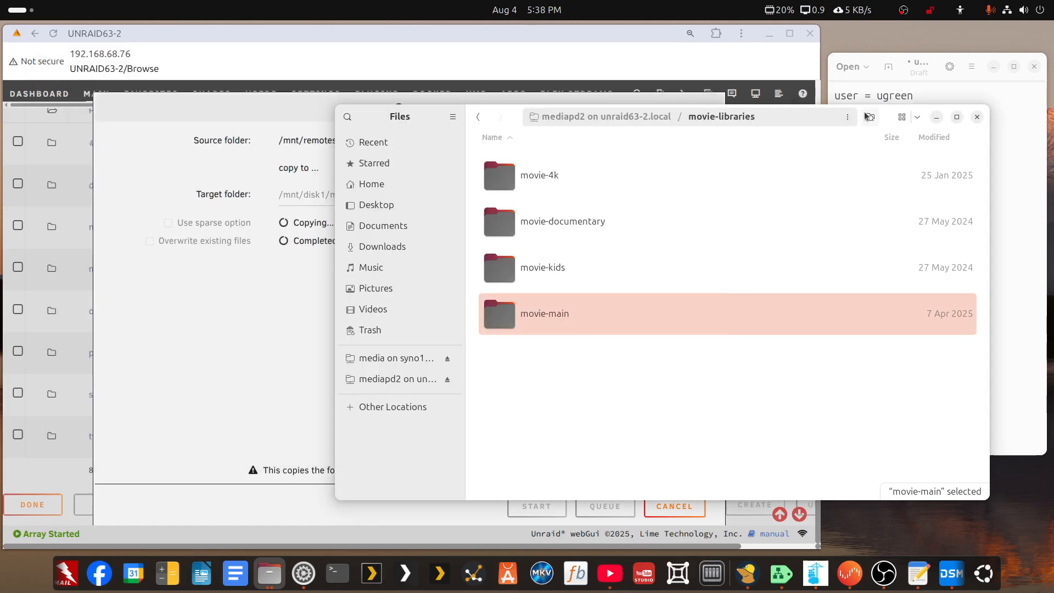
pyautogui.moveTo(881, 117); pyautogui.dragTo(719, 117)
pyautogui.doubleClick(720, 118)
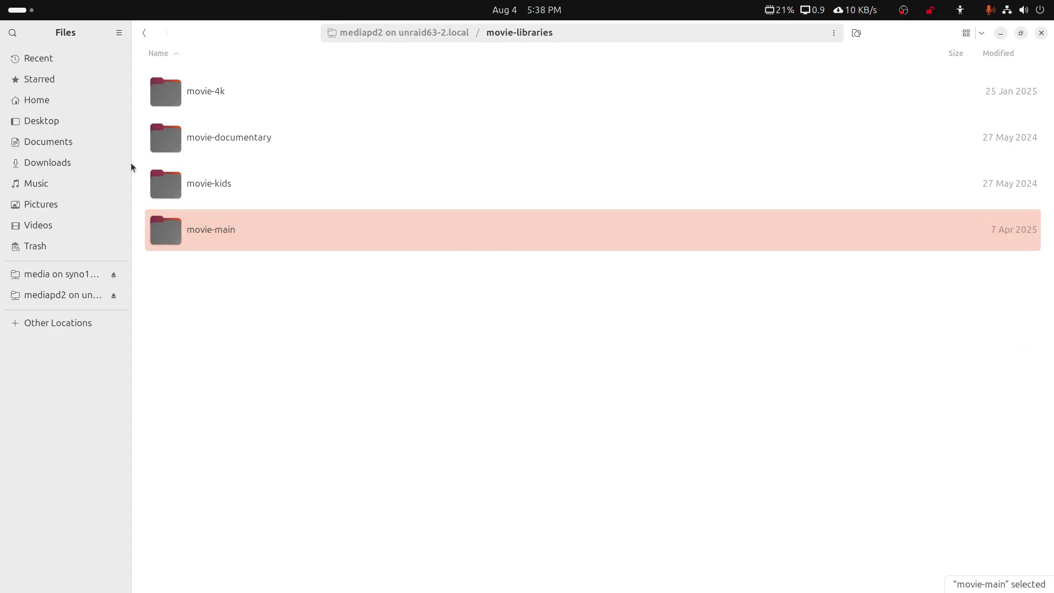
pyautogui.click(145, 34)
pyautogui.click(145, 34)
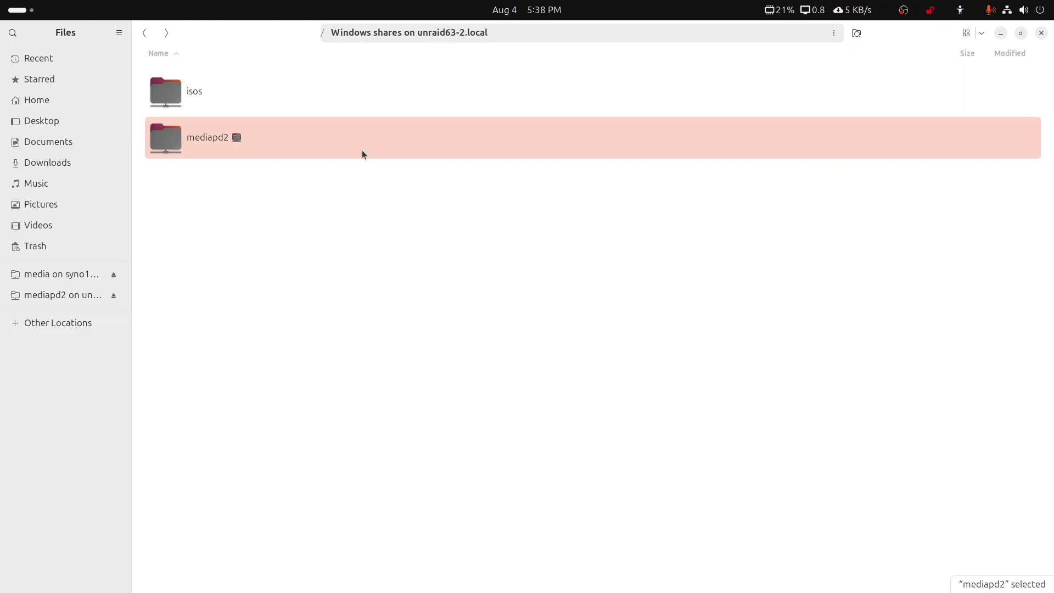
# Close the current Files window, open a new one, and view the shares of UNRAID63 (File Sharing) from the network locations
pyautogui.click(1041, 33)
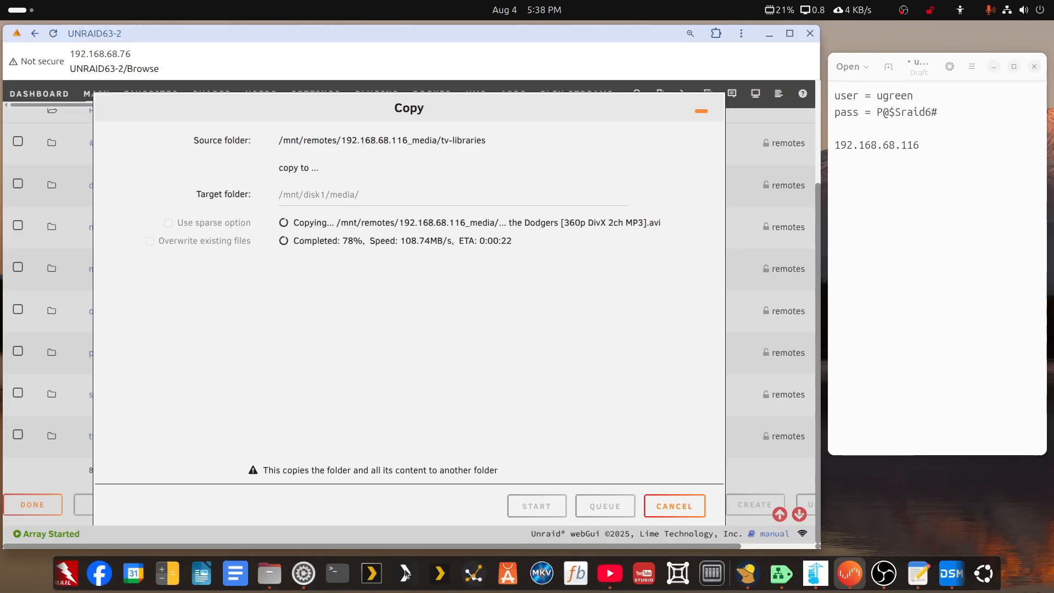
pyautogui.rightClick(265, 581)
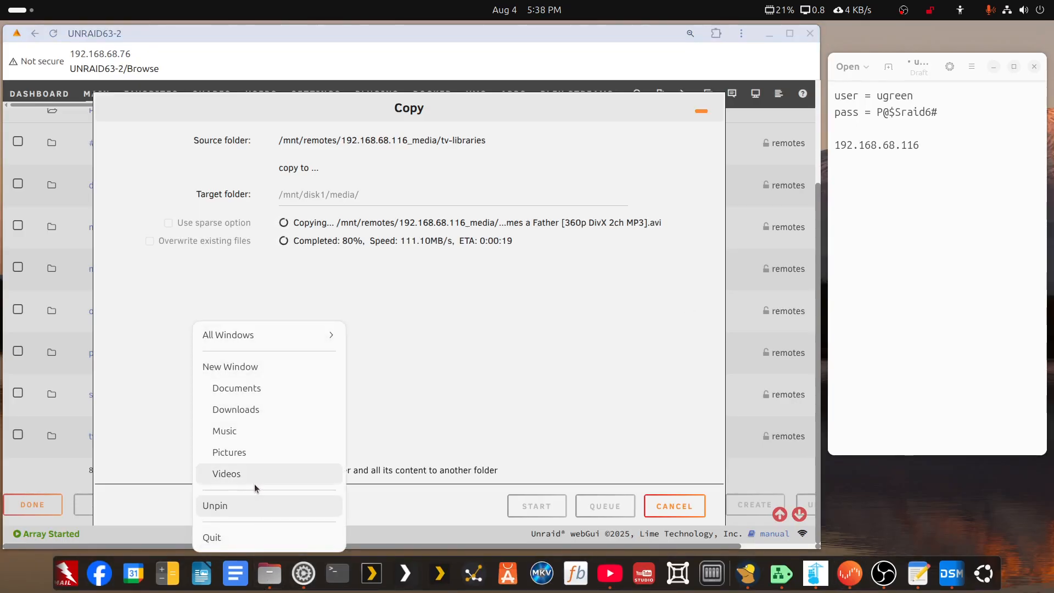
pyautogui.click(247, 372)
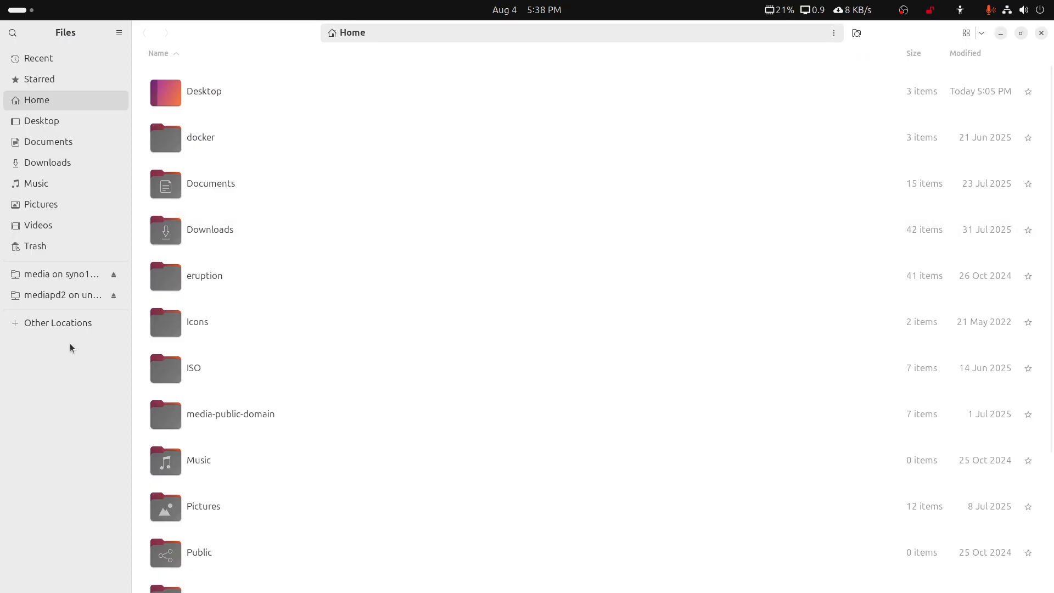
pyautogui.click(61, 323)
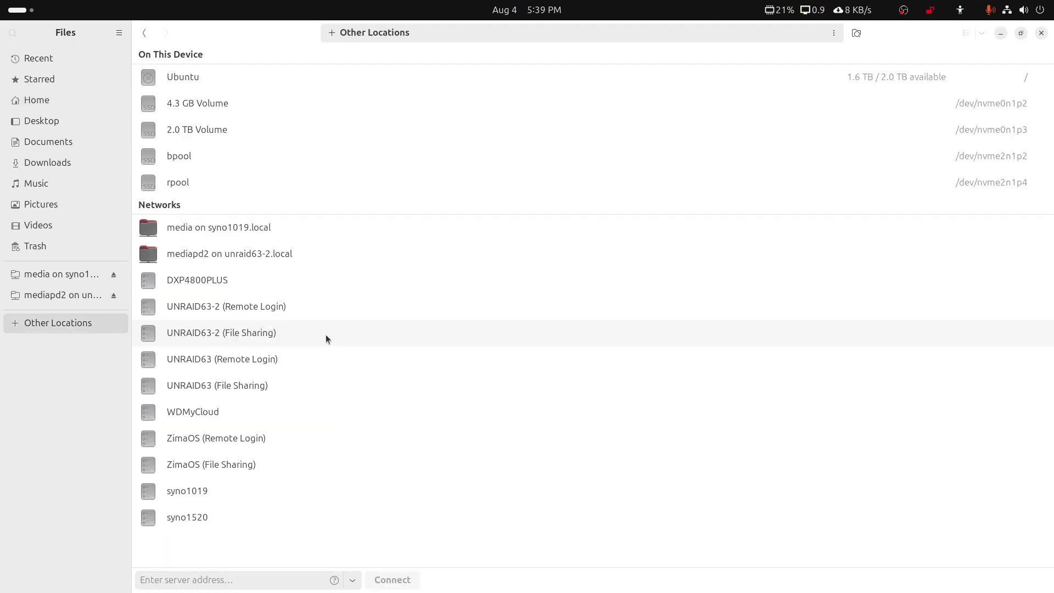
pyautogui.click(180, 387)
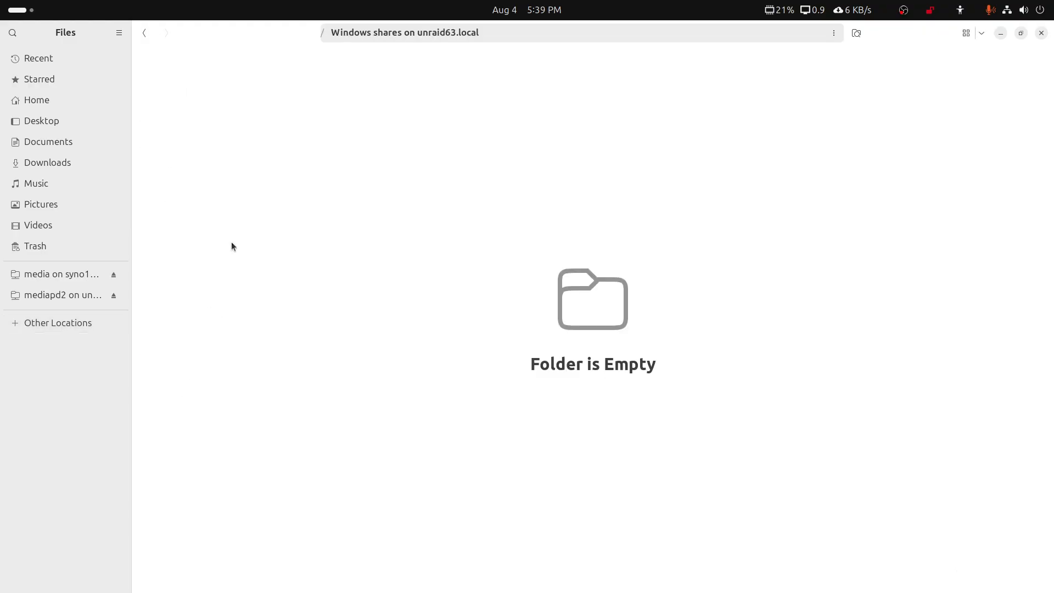
# Return to the network locations, view the shares of UNRAID63-2 (File Sharing), and minimize the Files window
pyautogui.click(144, 34)
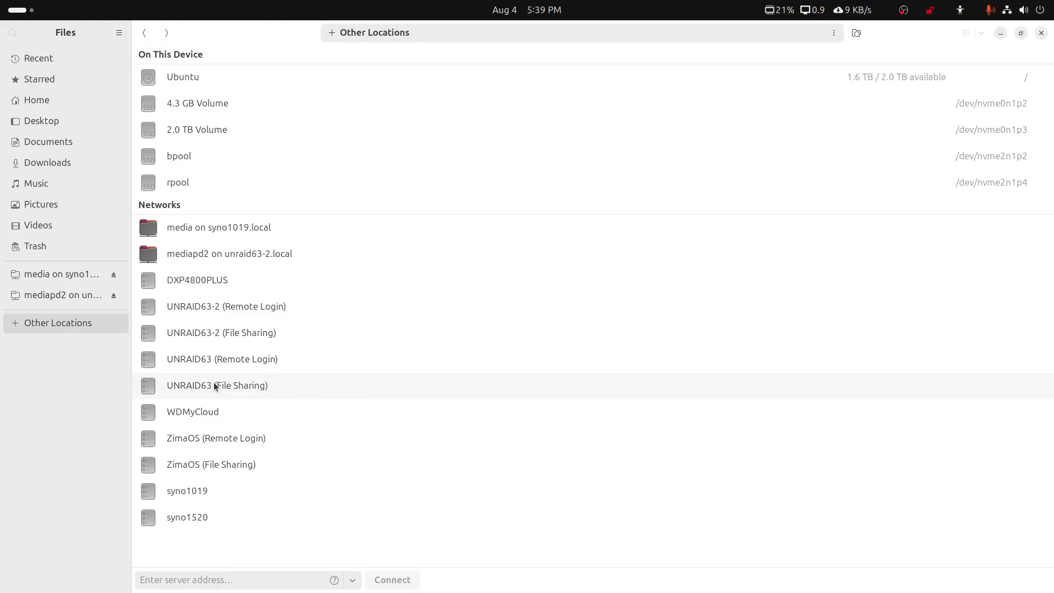
pyautogui.click(196, 333)
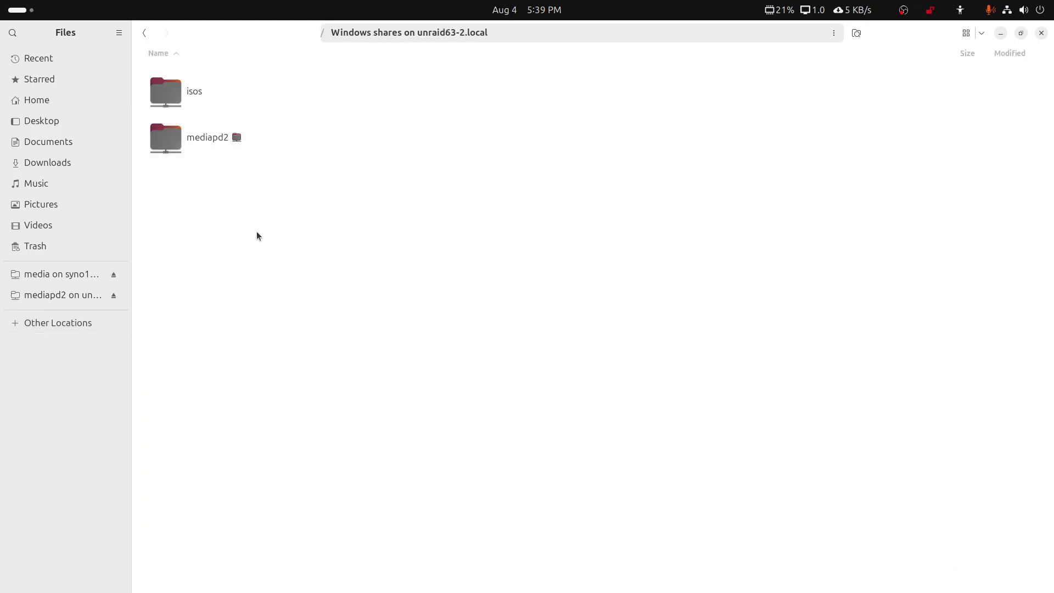
pyautogui.click(1001, 34)
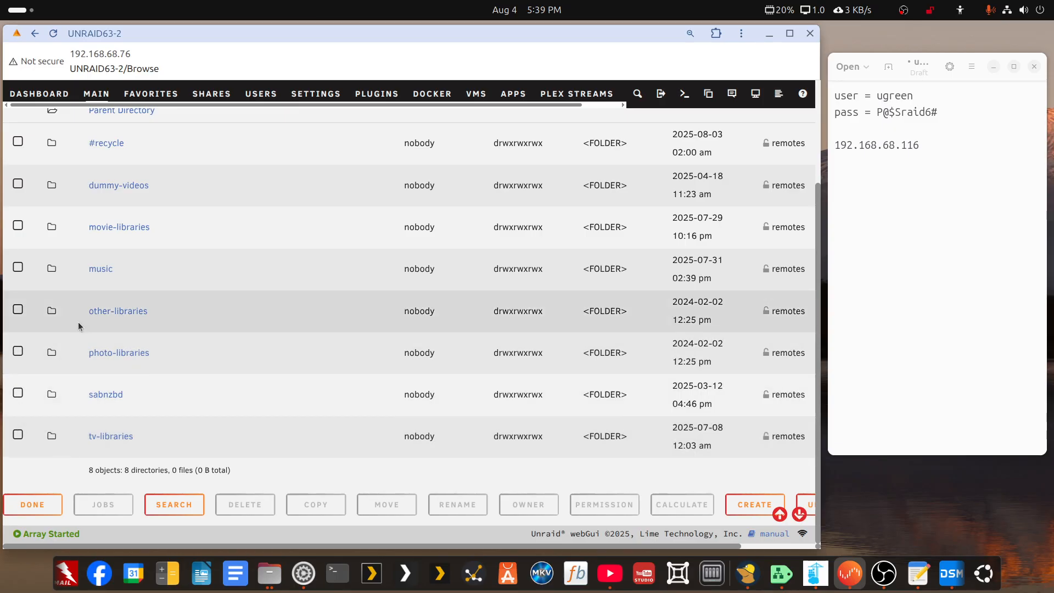
# Browse the Unraid file manager from its root to disk1/media/tv-libraries and look inside the tv-kids folder
pyautogui.scroll(3, 97, 285)
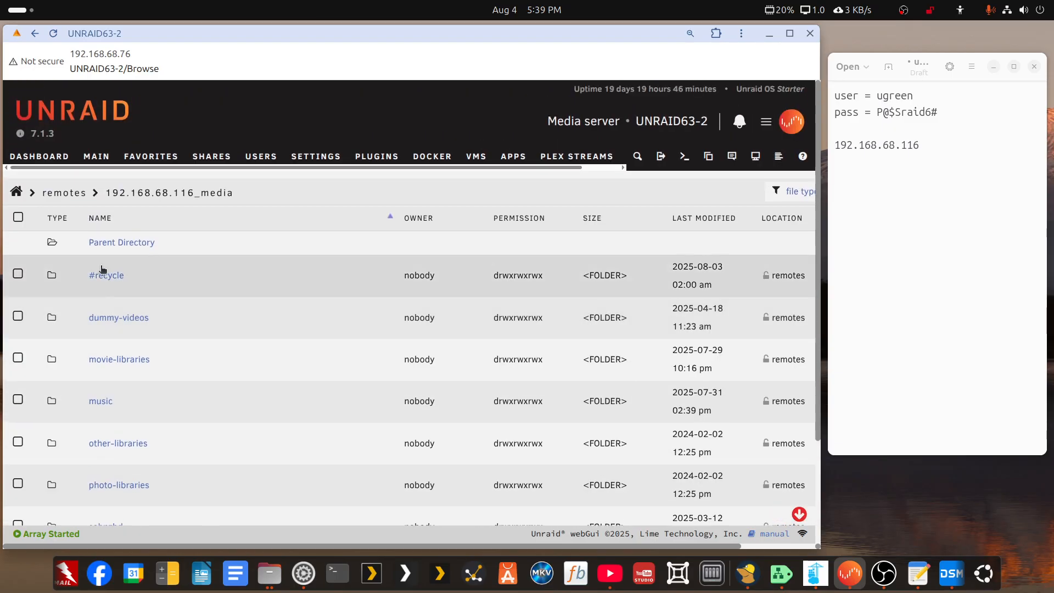
pyautogui.click(16, 192)
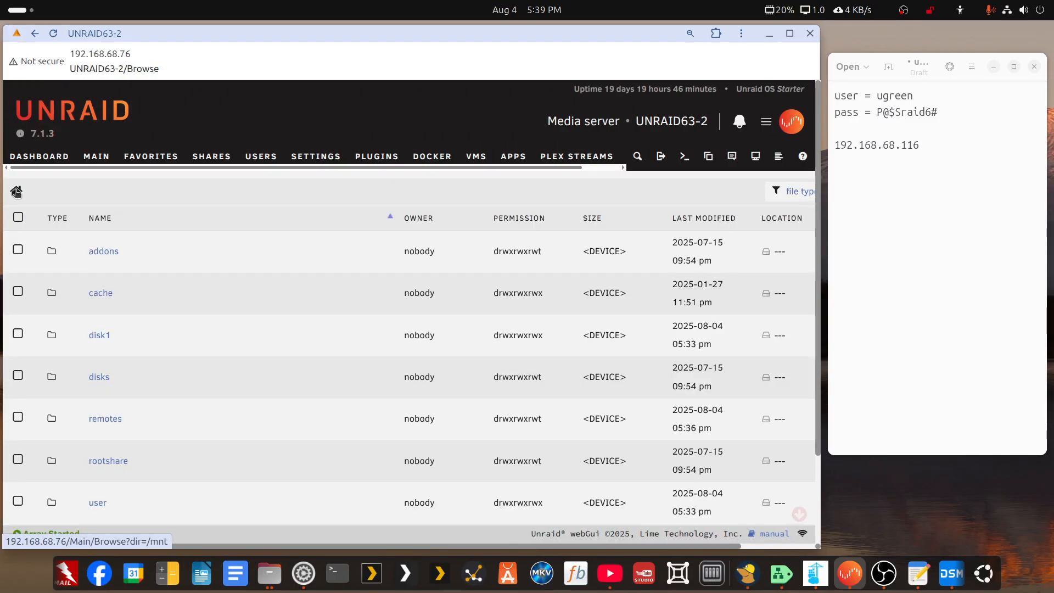
pyautogui.scroll(-1, 50, 260)
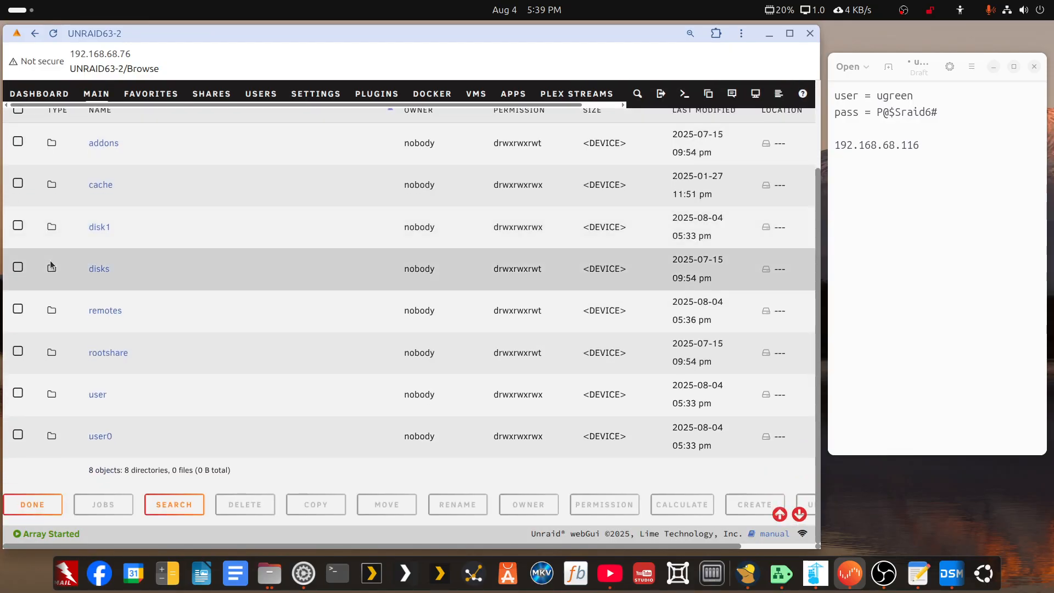
pyautogui.scroll(2, 51, 260)
pyautogui.scroll(-1, 51, 260)
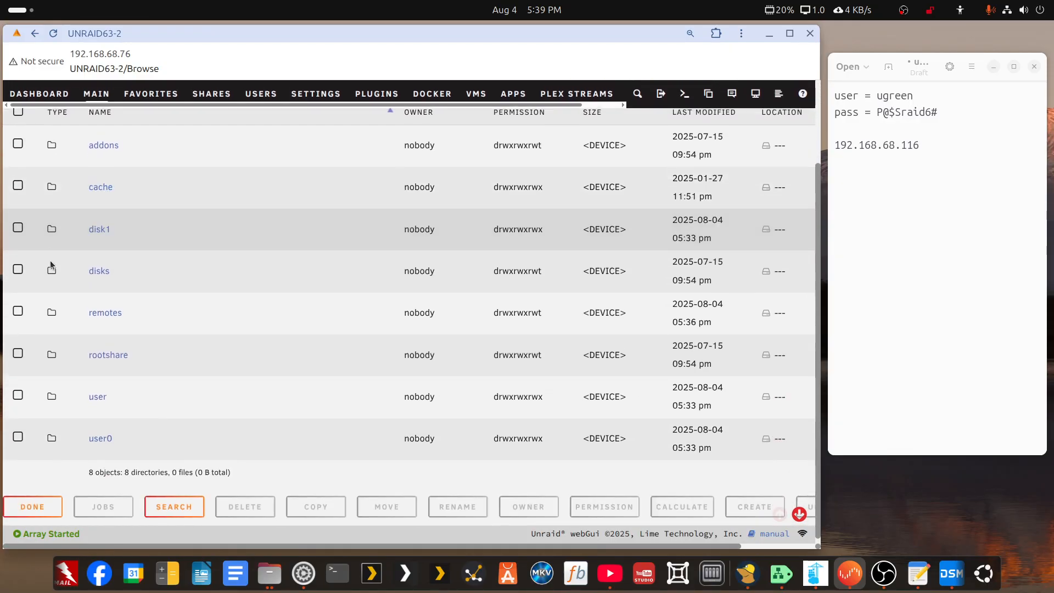
pyautogui.click(97, 229)
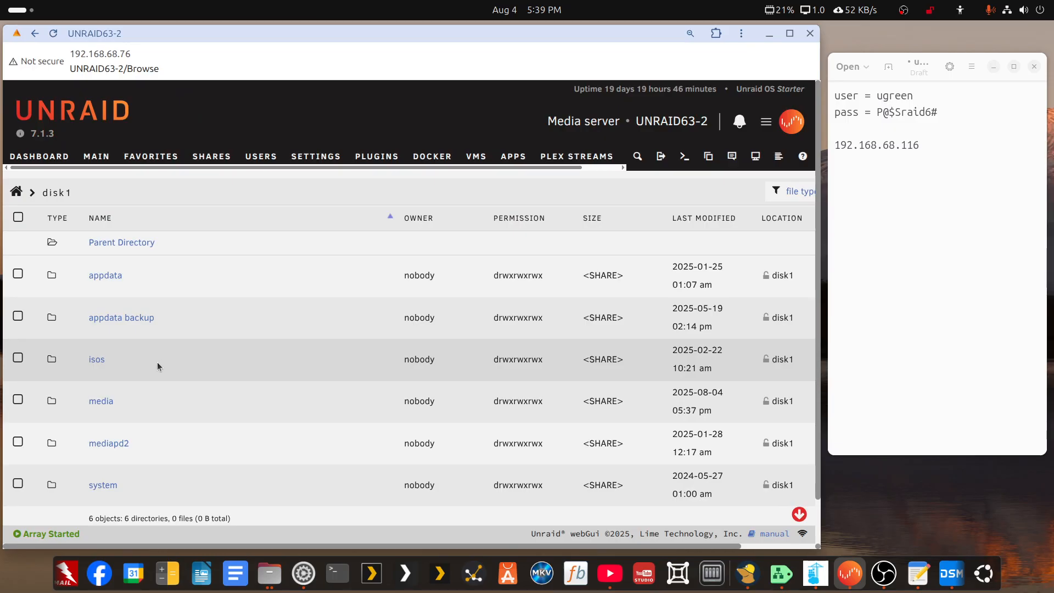
pyautogui.click(99, 402)
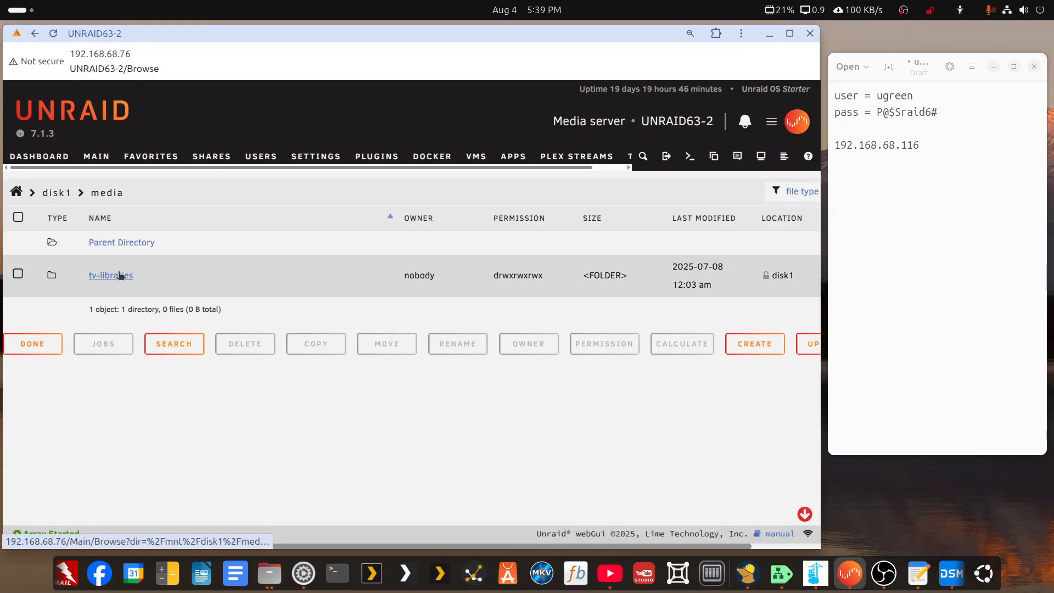
pyautogui.click(122, 276)
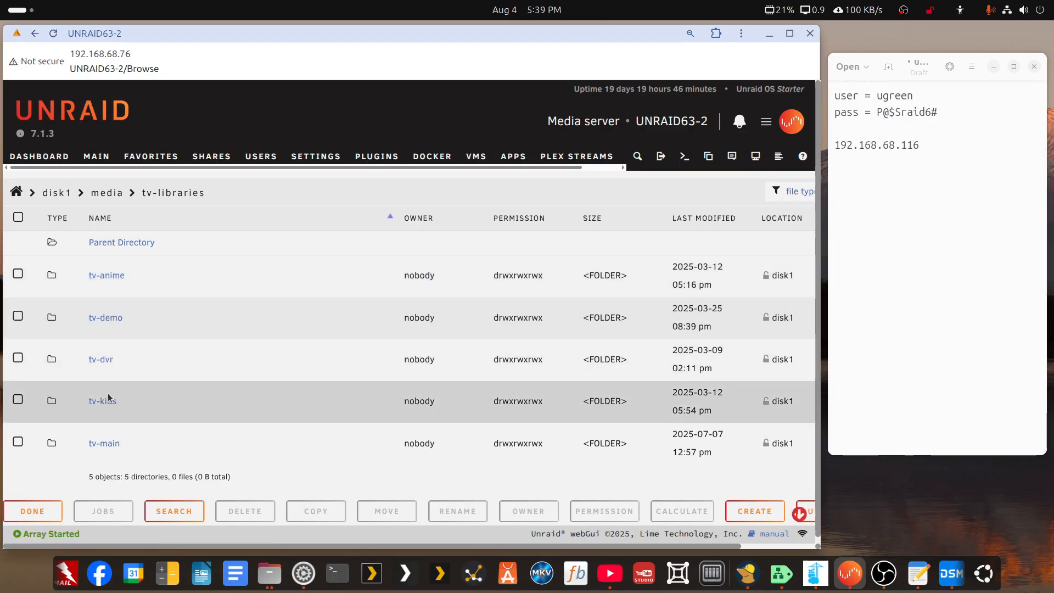
pyautogui.click(107, 401)
pyautogui.doubleClick(116, 277)
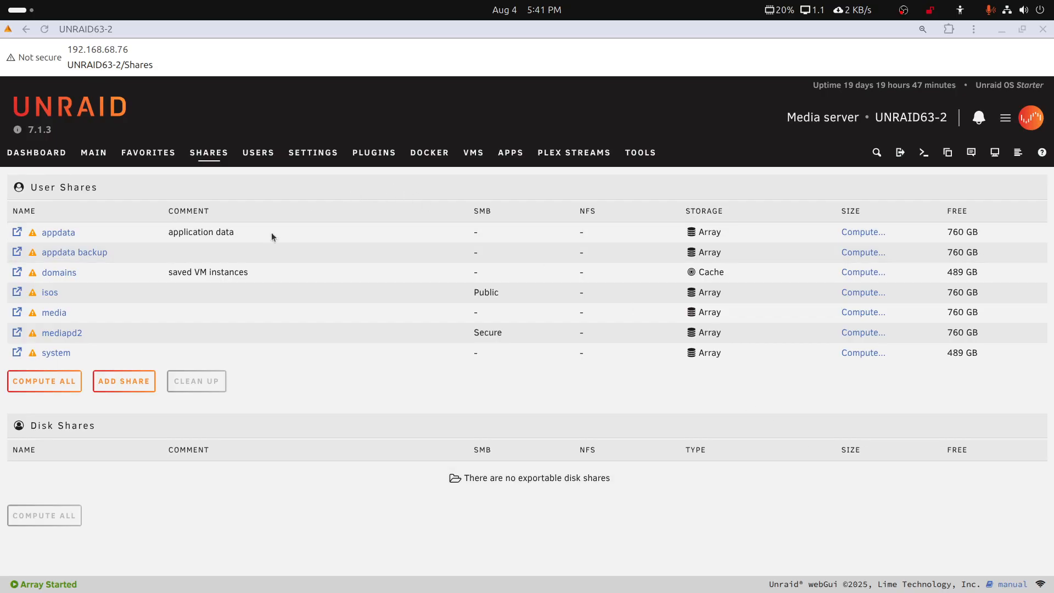
# Set the media share's SMB export to Yes with Public security, apply it, and return to the list of user shares
pyautogui.click(220, 159)
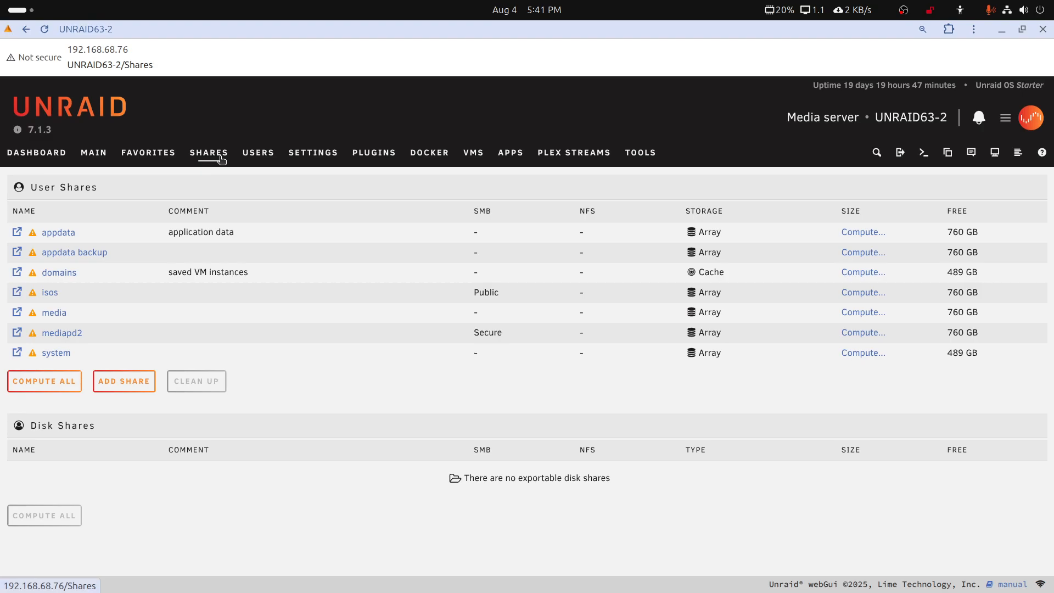
pyautogui.click(56, 317)
pyautogui.scroll(-1, 599, 492)
pyautogui.scroll(-5, 600, 492)
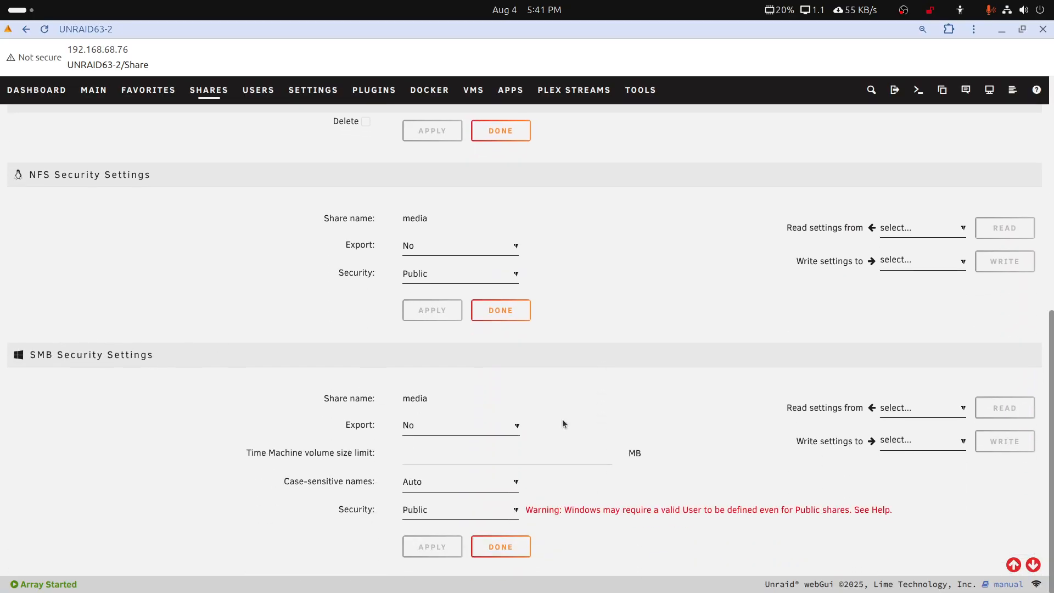
pyautogui.click(516, 426)
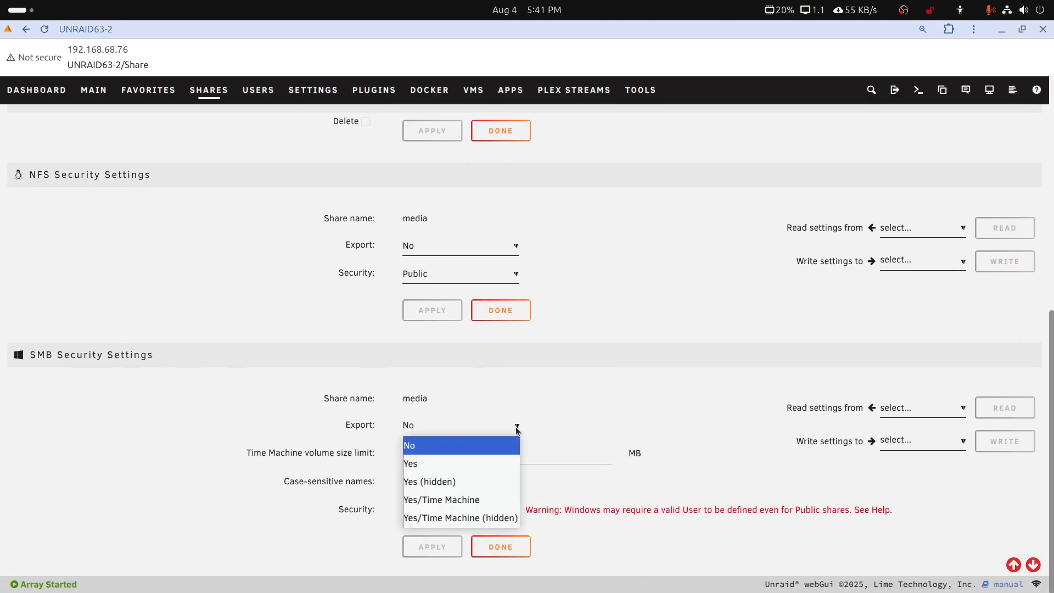
pyautogui.click(459, 461)
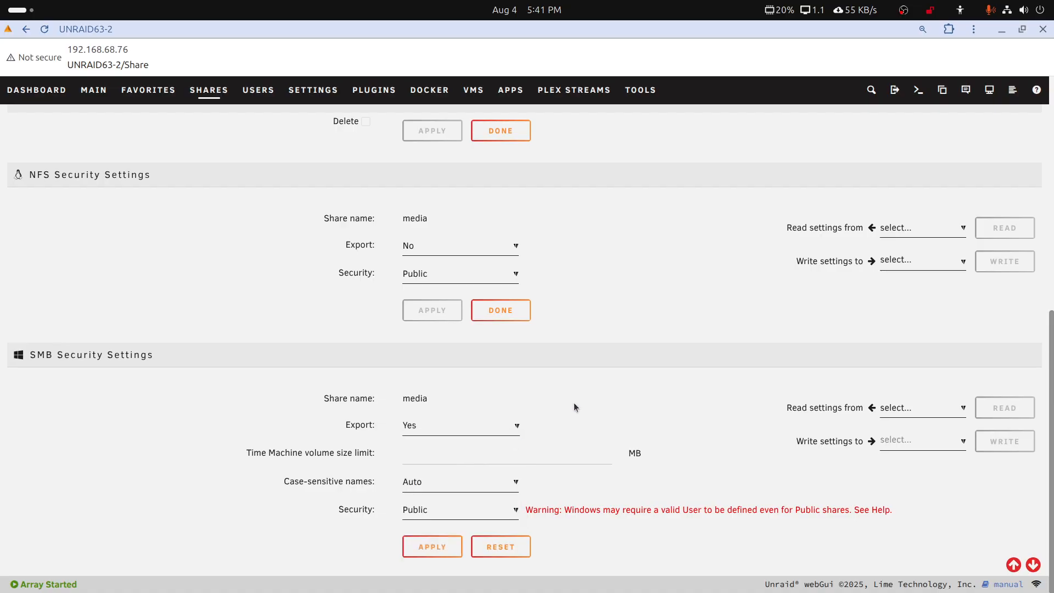
pyautogui.click(516, 510)
pyautogui.click(517, 512)
pyautogui.click(434, 548)
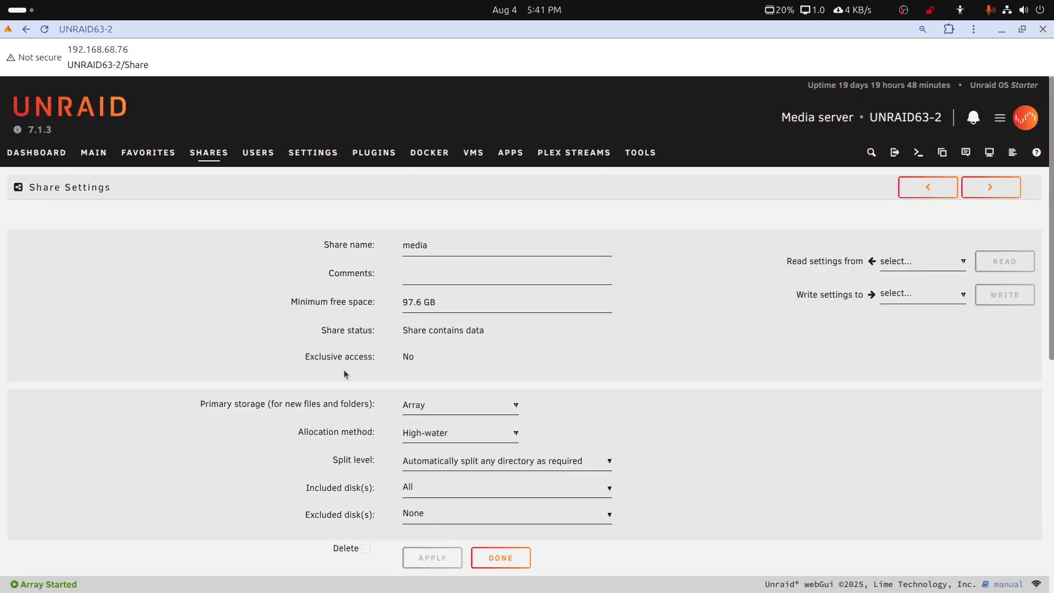
pyautogui.click(27, 31)
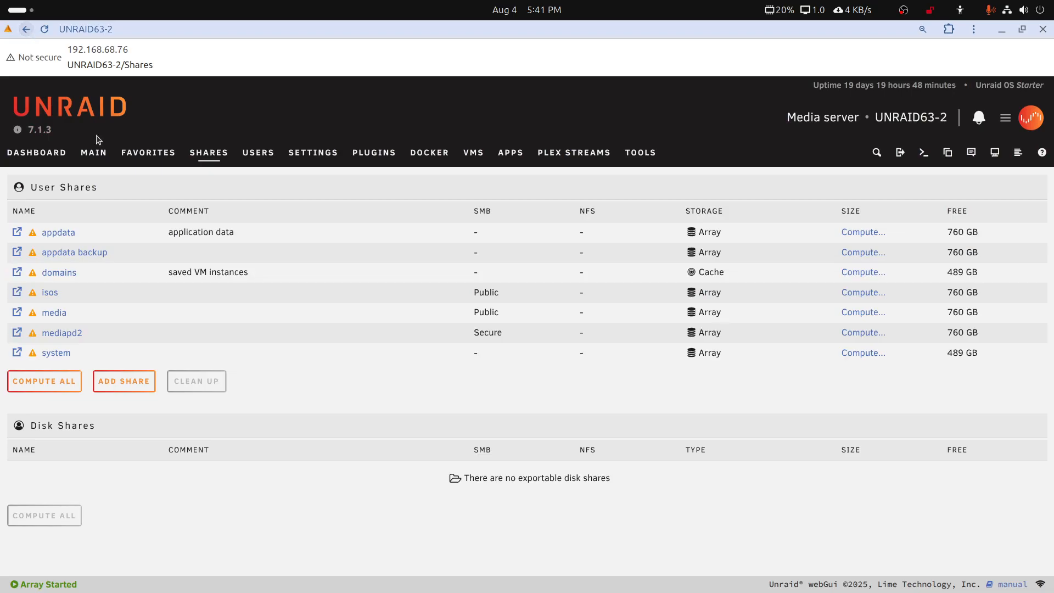
# Review the export and security settings of the mediapd2 share and return to the list of user shares
pyautogui.click(64, 333)
pyautogui.scroll(-8, 430, 496)
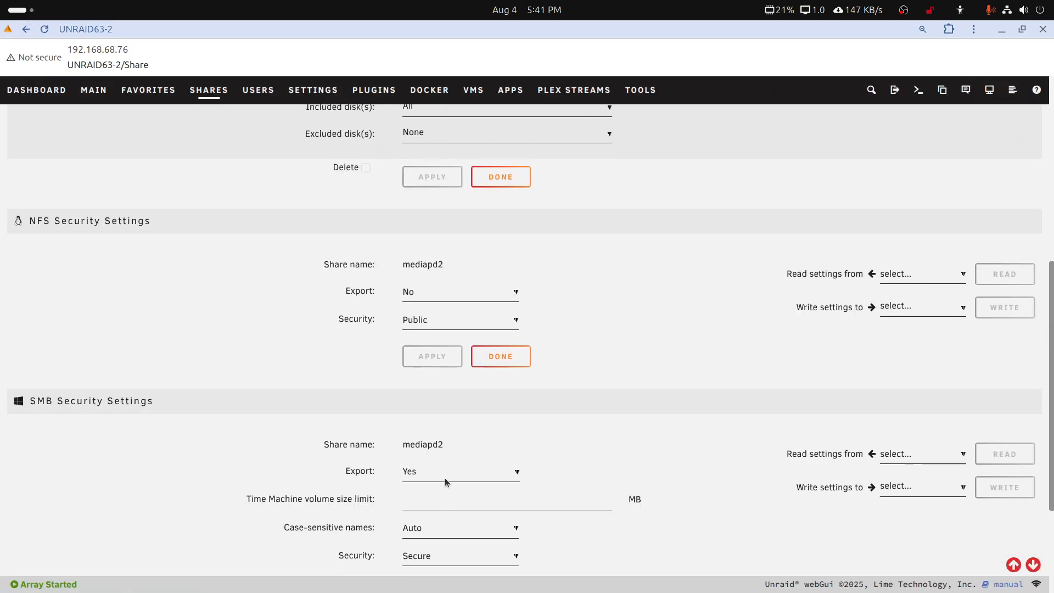
pyautogui.scroll(-3, 443, 471)
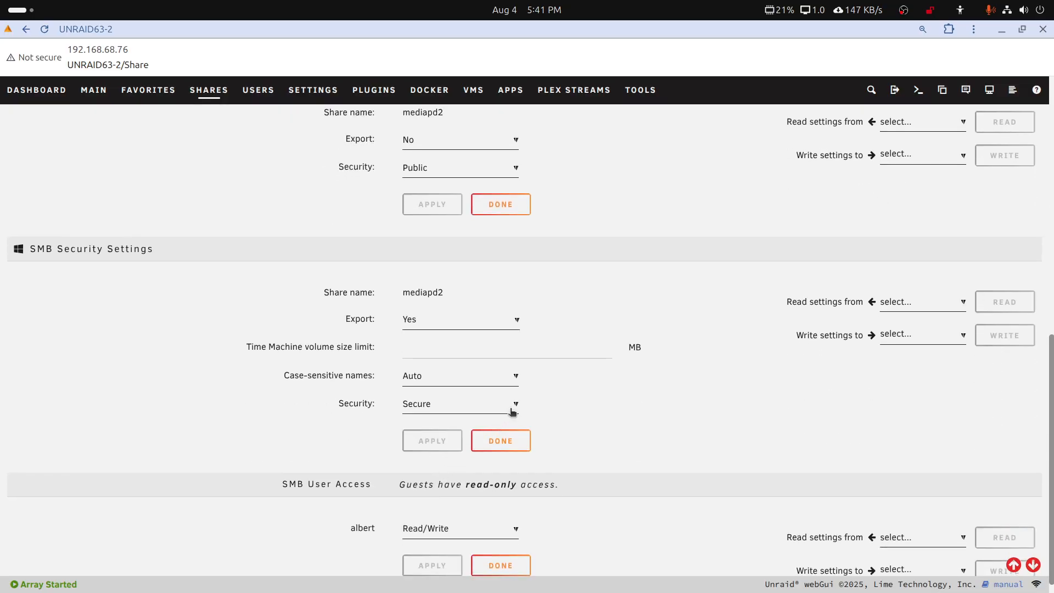
pyautogui.scroll(7, 512, 412)
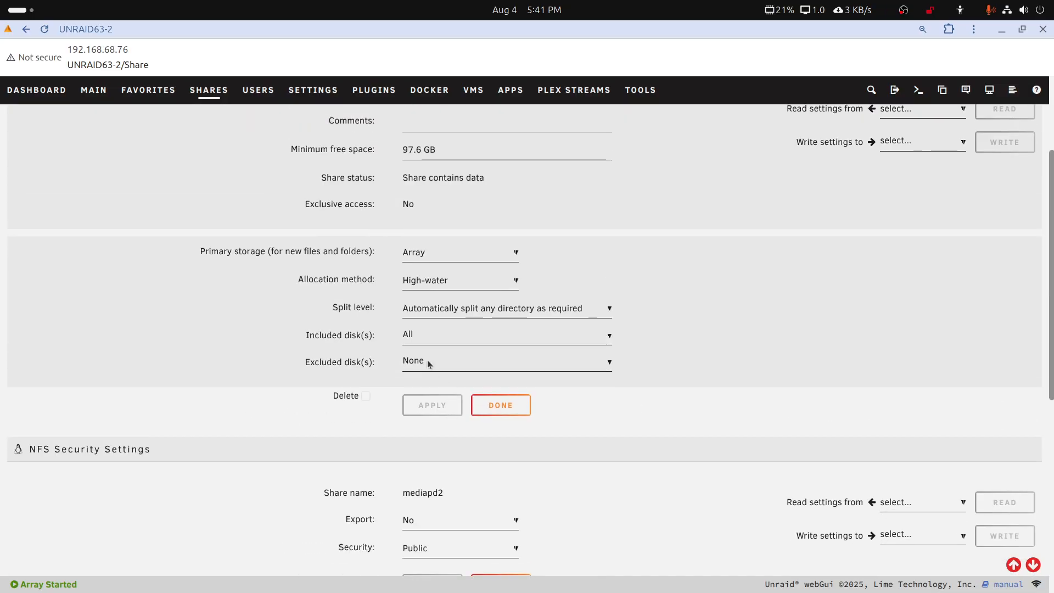
pyautogui.click(26, 33)
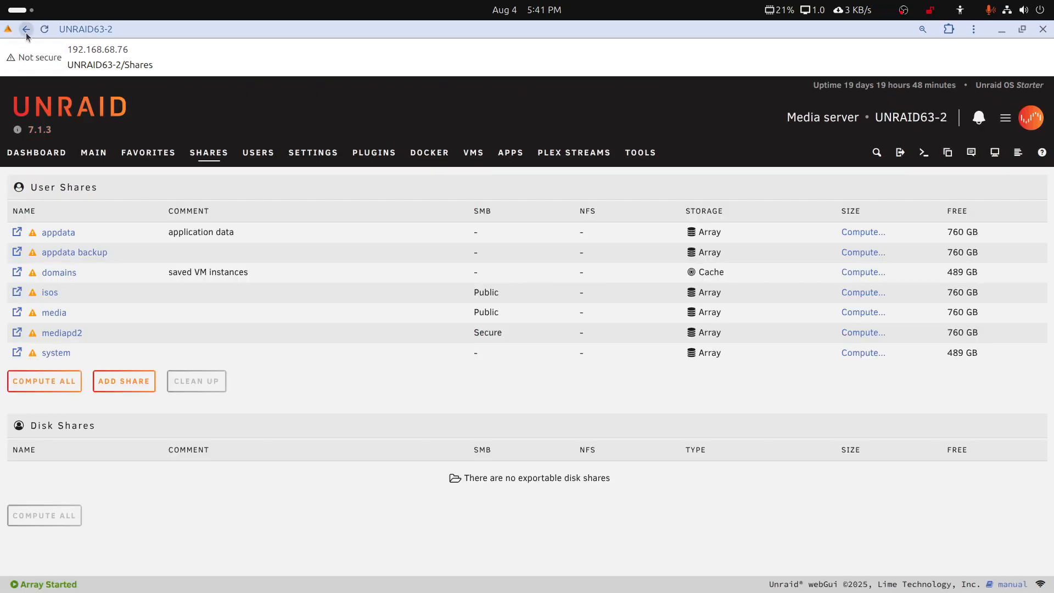
# Reopen the media share's settings, change its NFS security mode, and apply the change
pyautogui.click(50, 315)
pyautogui.scroll(-6, 519, 378)
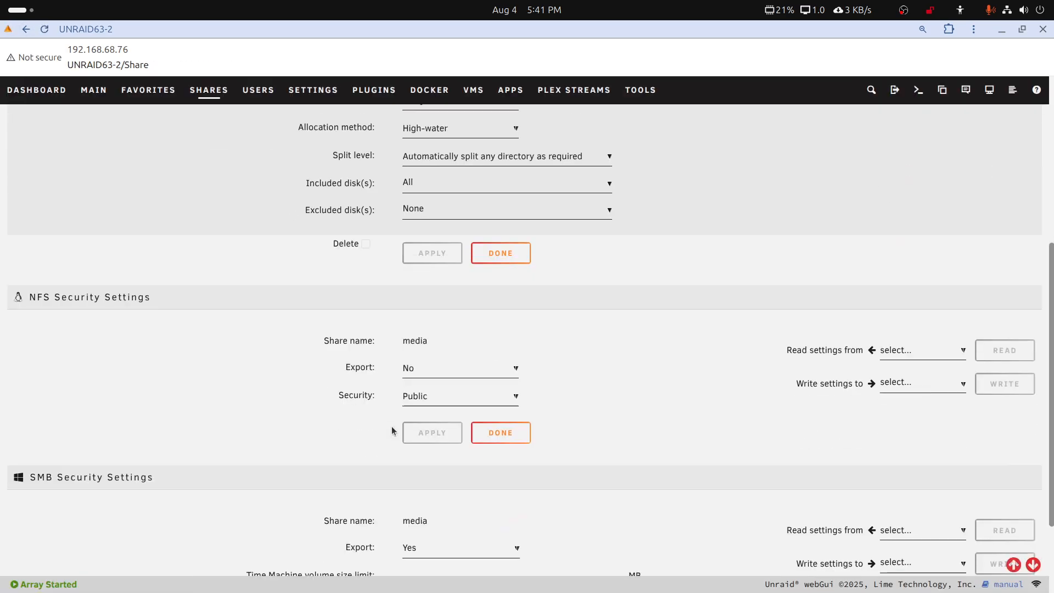
pyautogui.click(515, 397)
pyautogui.click(447, 433)
pyautogui.click(444, 433)
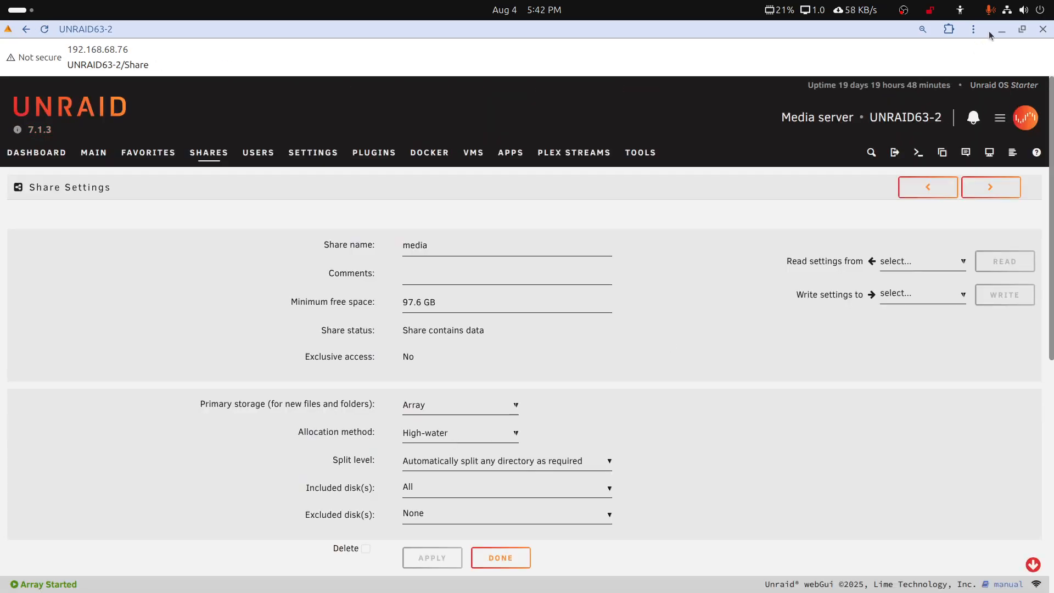
# Minimize the browser, switch to Files, and open UNRAID63-2 (File Sharing) from the network locations
pyautogui.click(1000, 31)
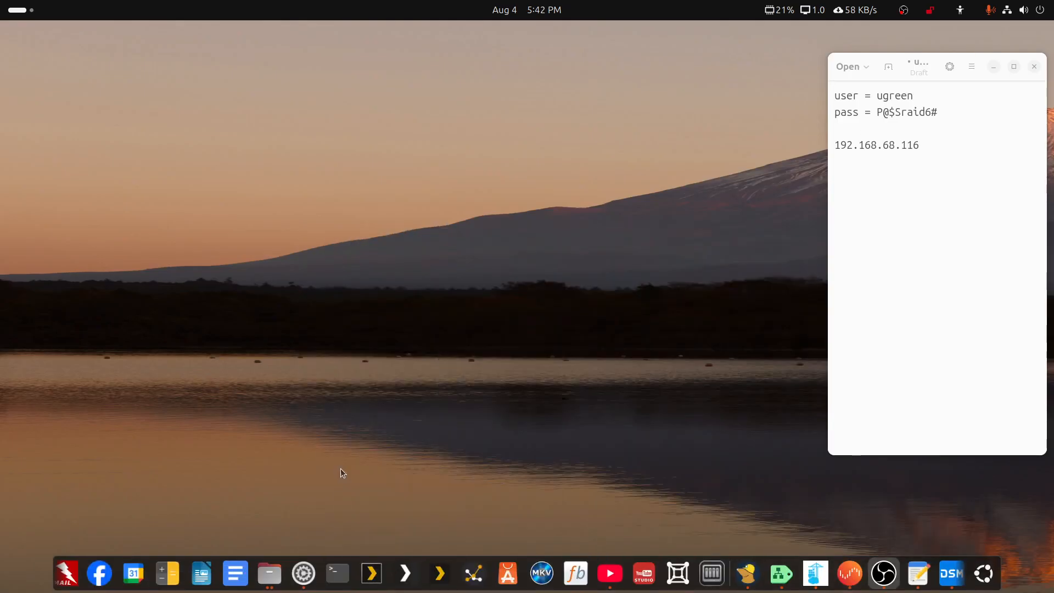
pyautogui.click(269, 573)
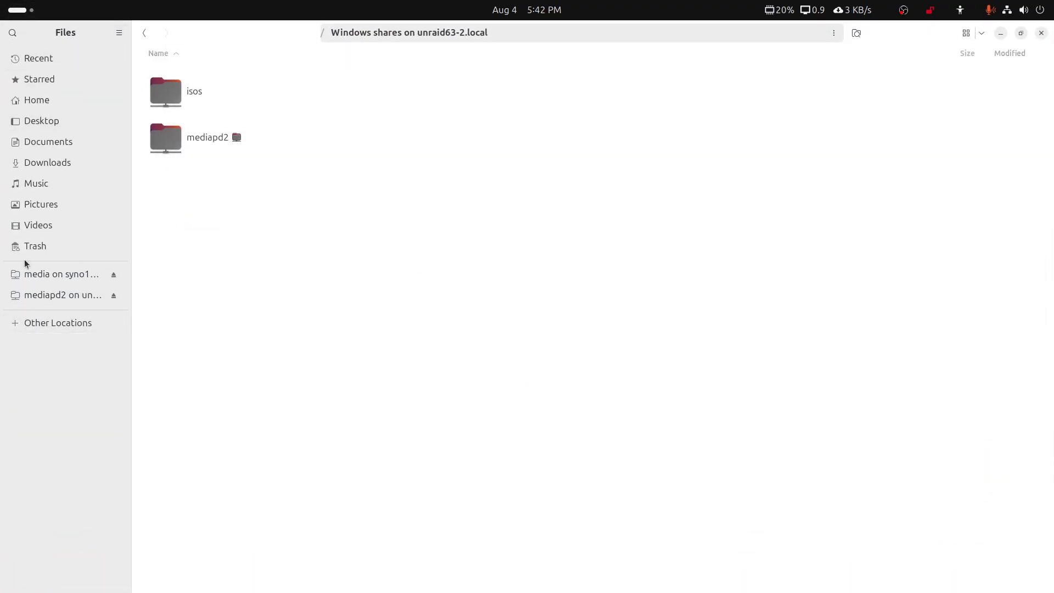
pyautogui.click(32, 247)
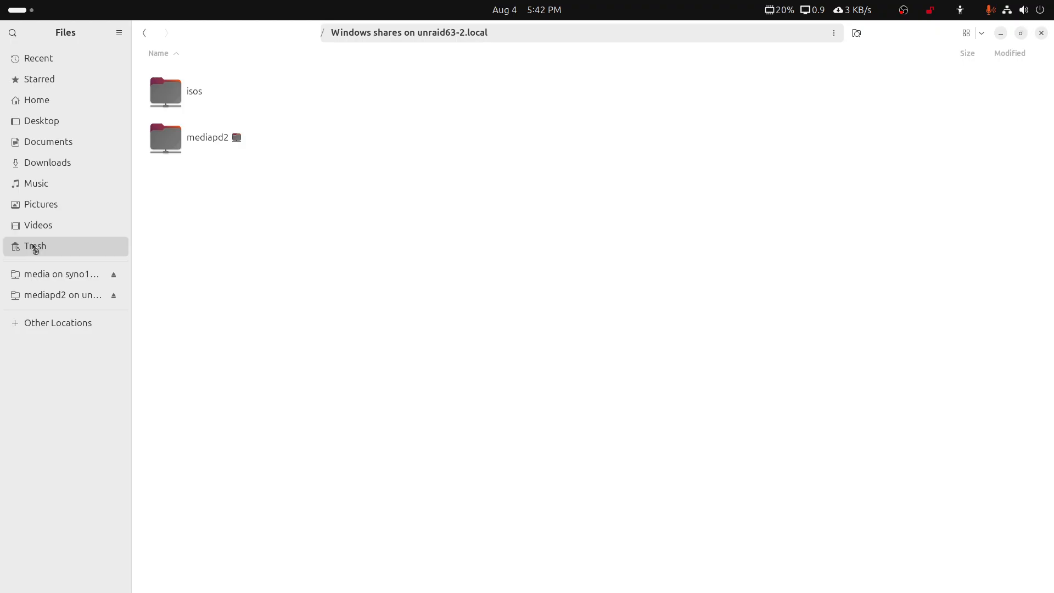
pyautogui.click(75, 327)
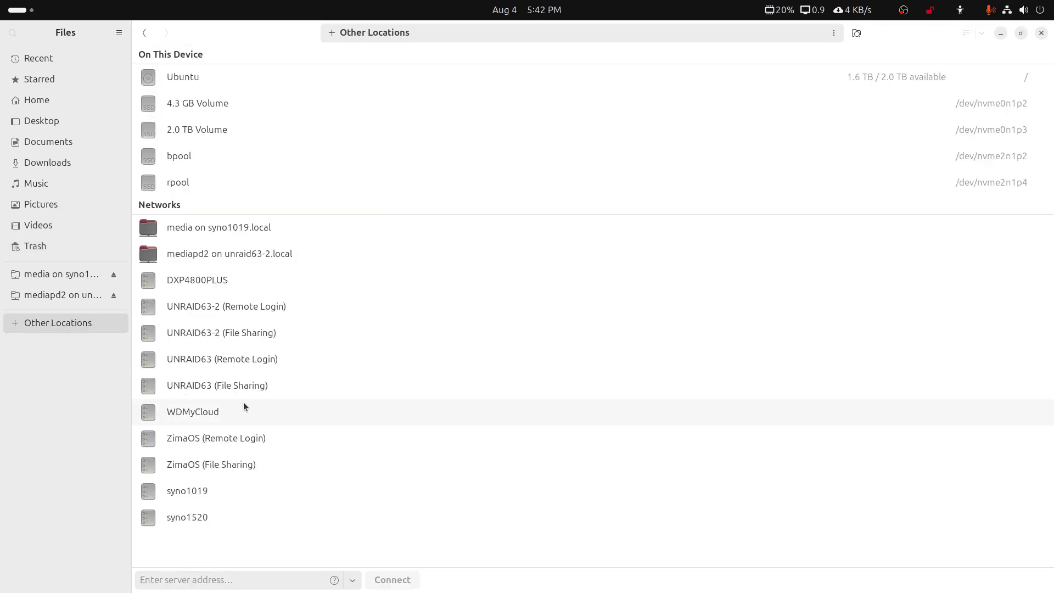
pyautogui.click(191, 334)
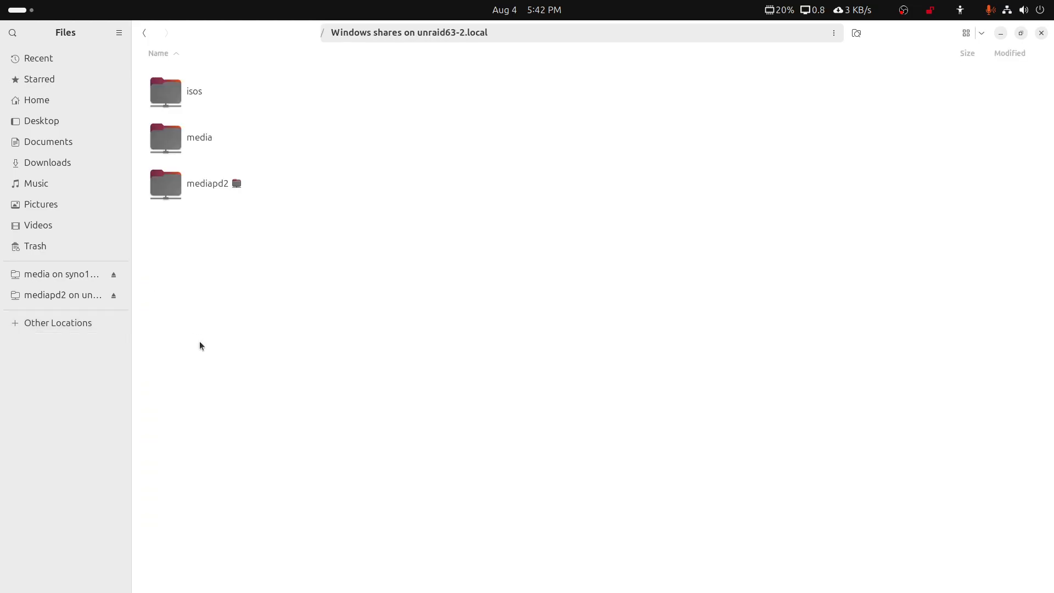
# Open the media share on unraid63-2.local, look through its tv-libraries folder, and minimize the window
pyautogui.doubleClick(197, 139)
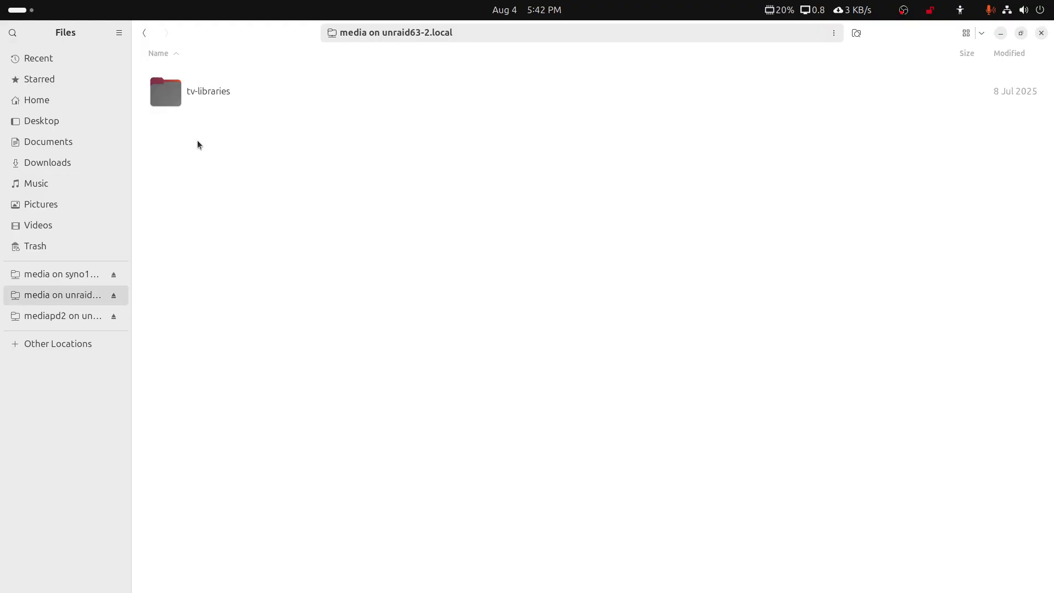
pyautogui.doubleClick(217, 93)
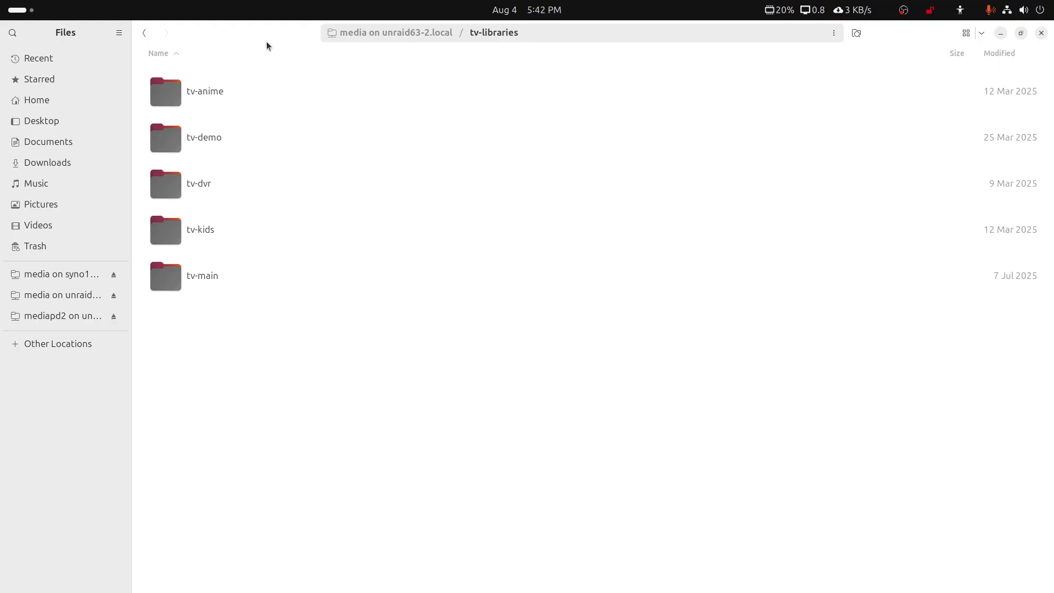
pyautogui.click(1000, 33)
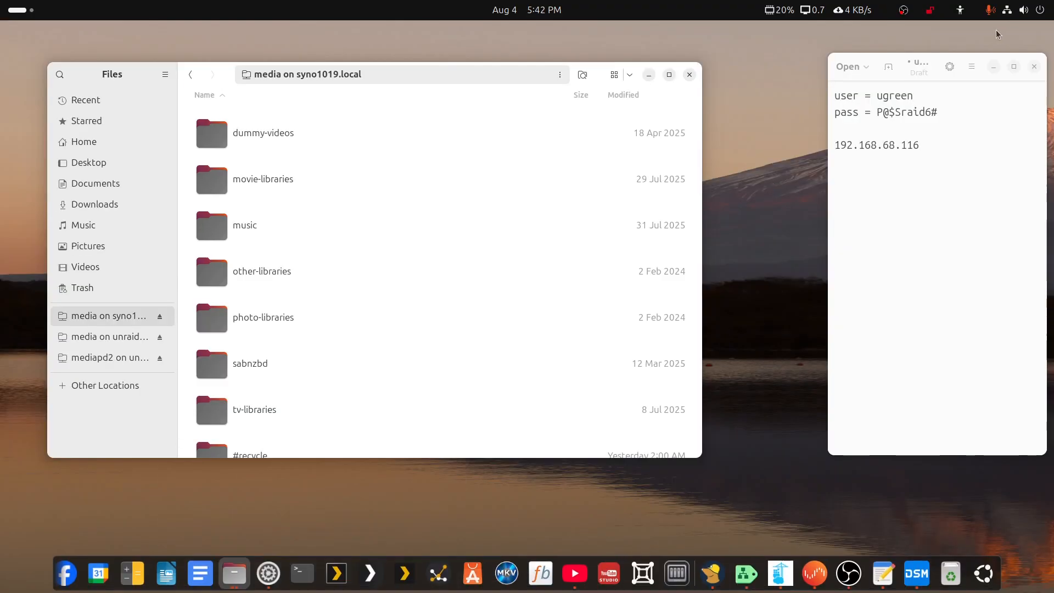
# Switch back to the Unraid web interface and browse the mounted remote SMB share 192.168.68.116_media from the device overview
pyautogui.click(815, 573)
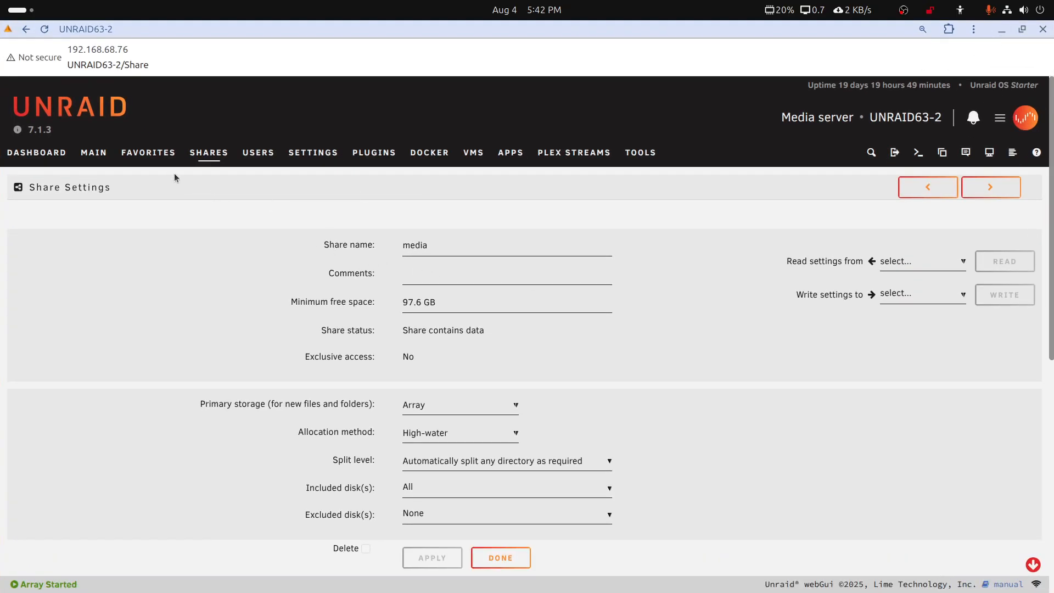
pyautogui.click(94, 153)
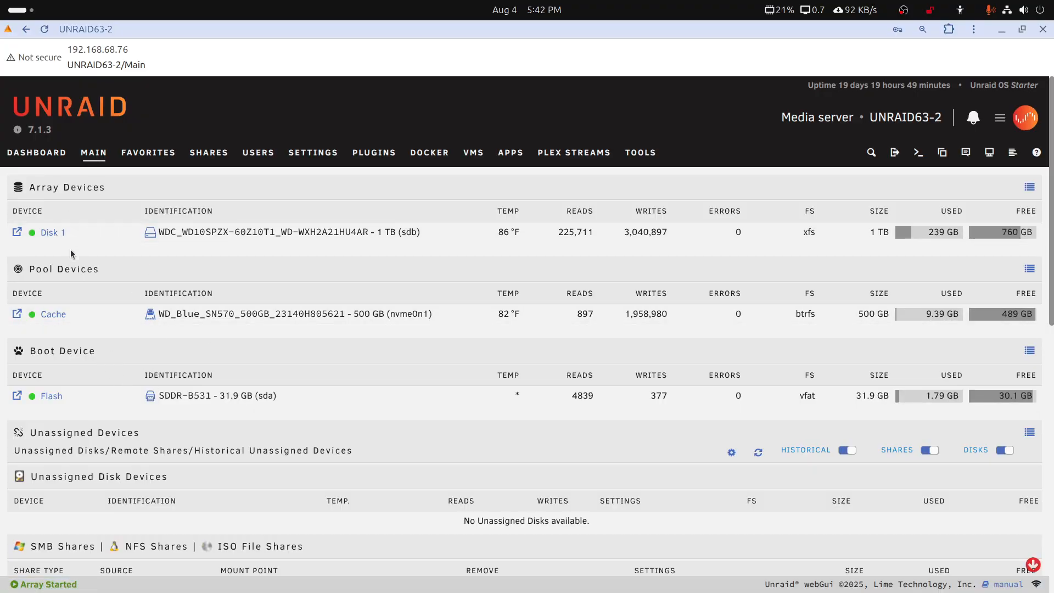
pyautogui.scroll(-3, 87, 372)
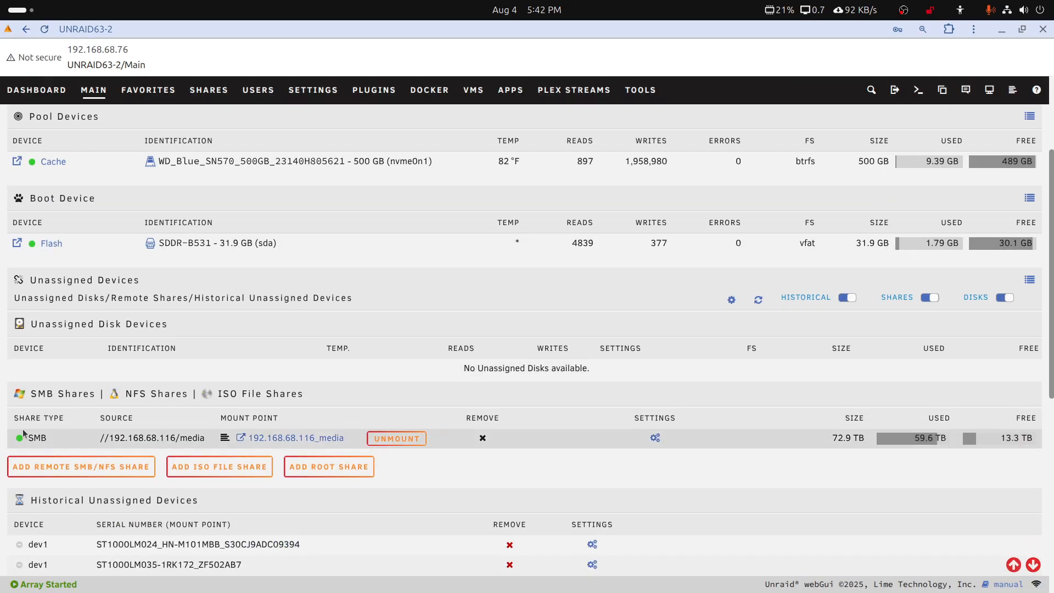
pyautogui.click(242, 438)
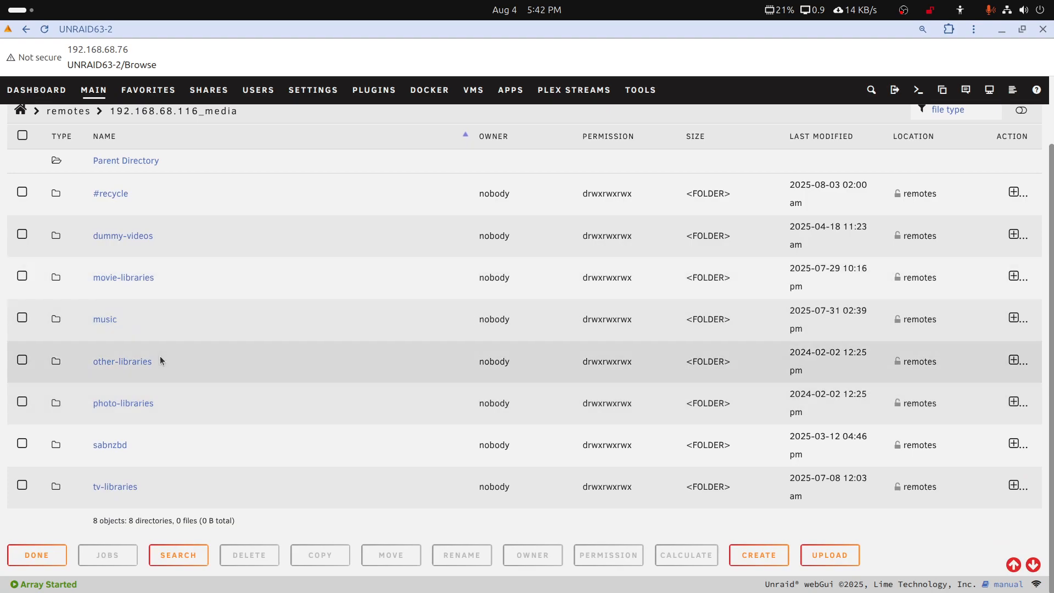
pyautogui.scroll(3, 167, 364)
pyautogui.scroll(-3, 167, 365)
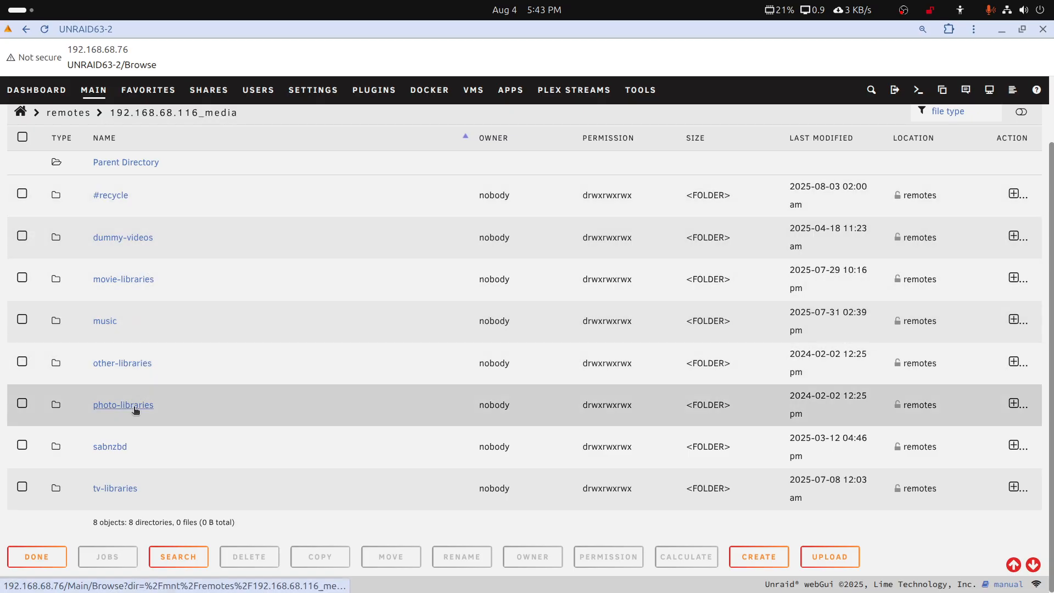
# Copy the movie-libraries folder from the remote share to /mnt/disk1/media/ and start the copy job
pyautogui.rightClick(111, 283)
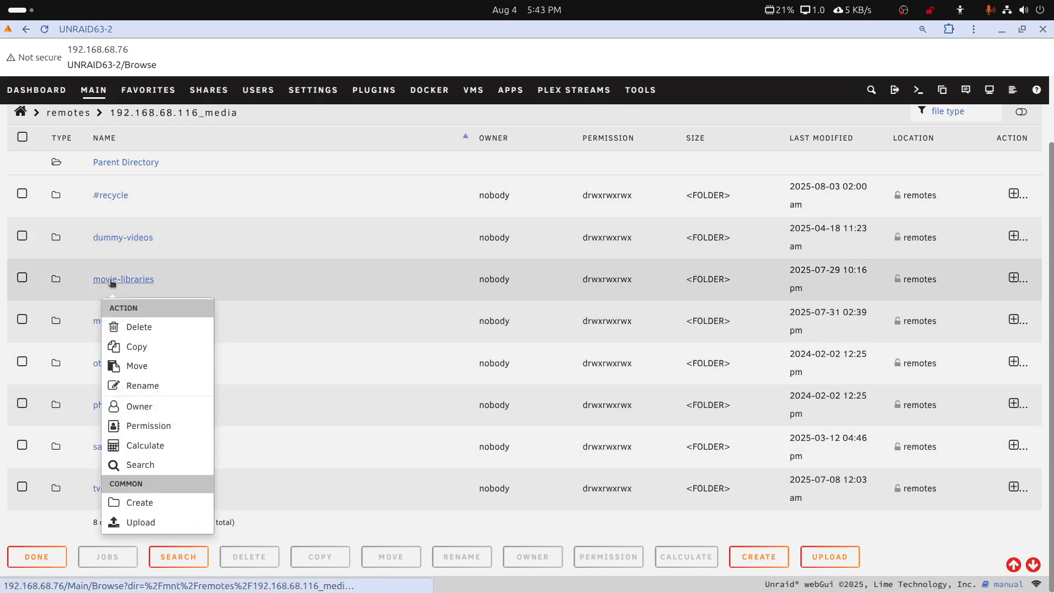
pyautogui.click(133, 349)
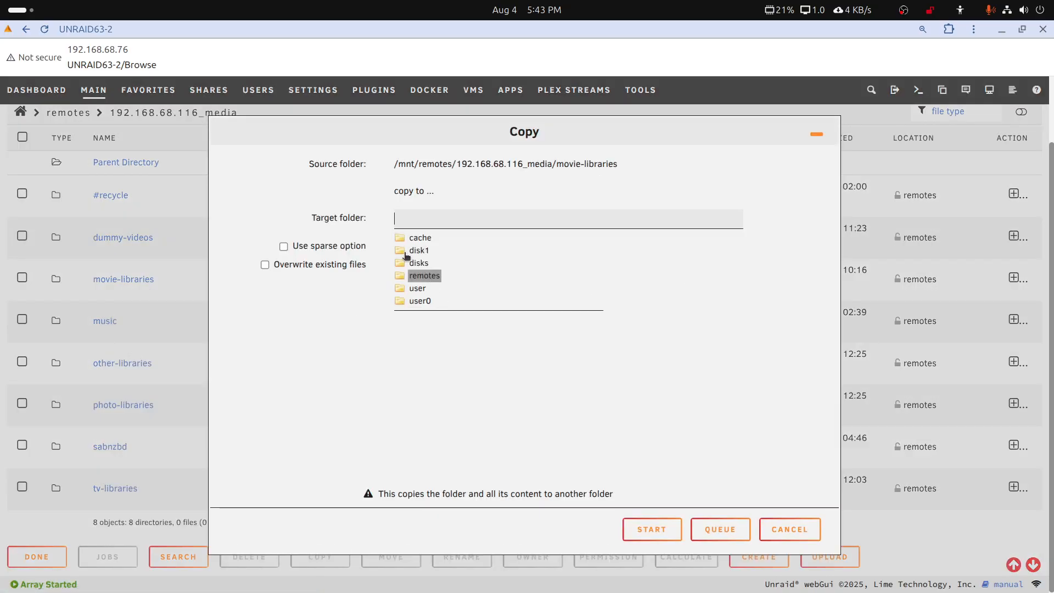
pyautogui.click(412, 252)
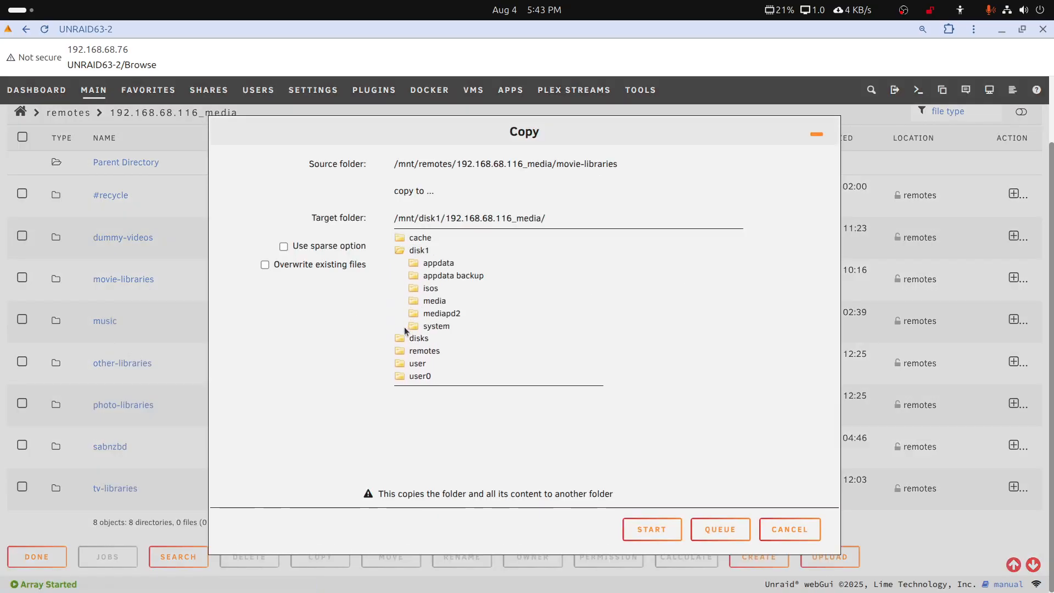
pyautogui.click(433, 301)
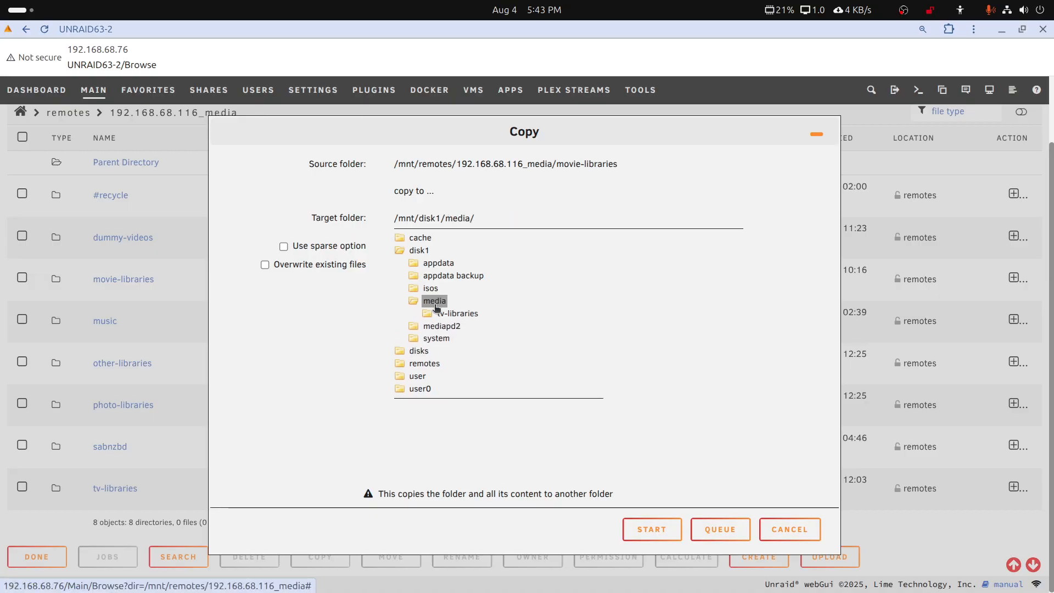
pyautogui.click(664, 534)
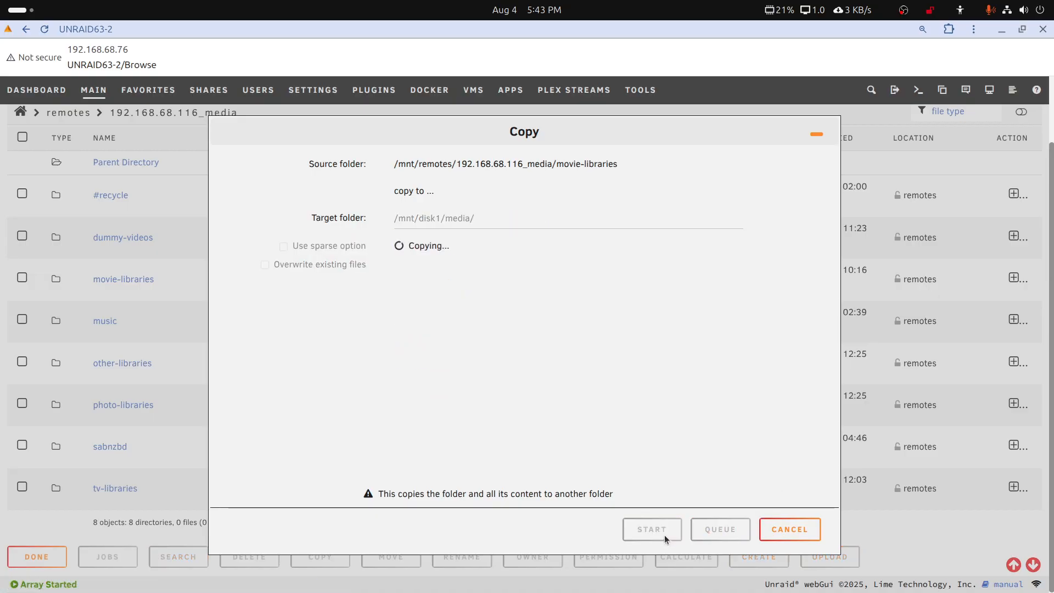